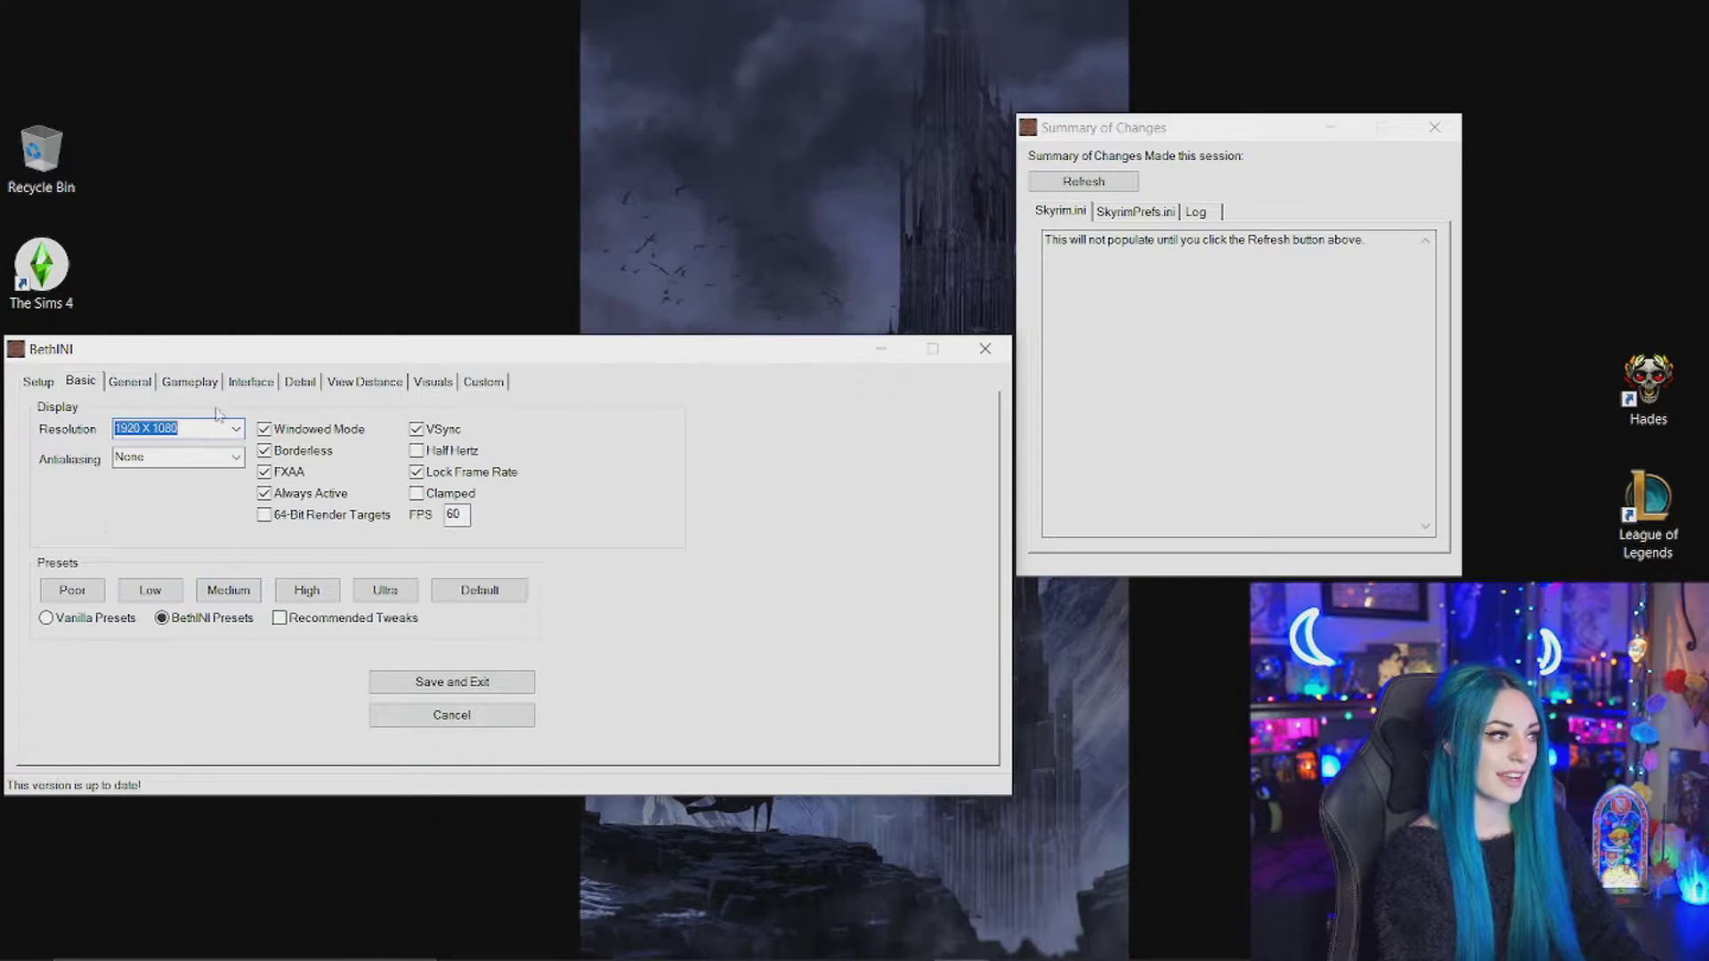
# Confirm the 1920x1080 resolution and go to the General tab.
pyautogui.click(236, 429)
pyautogui.click(236, 430)
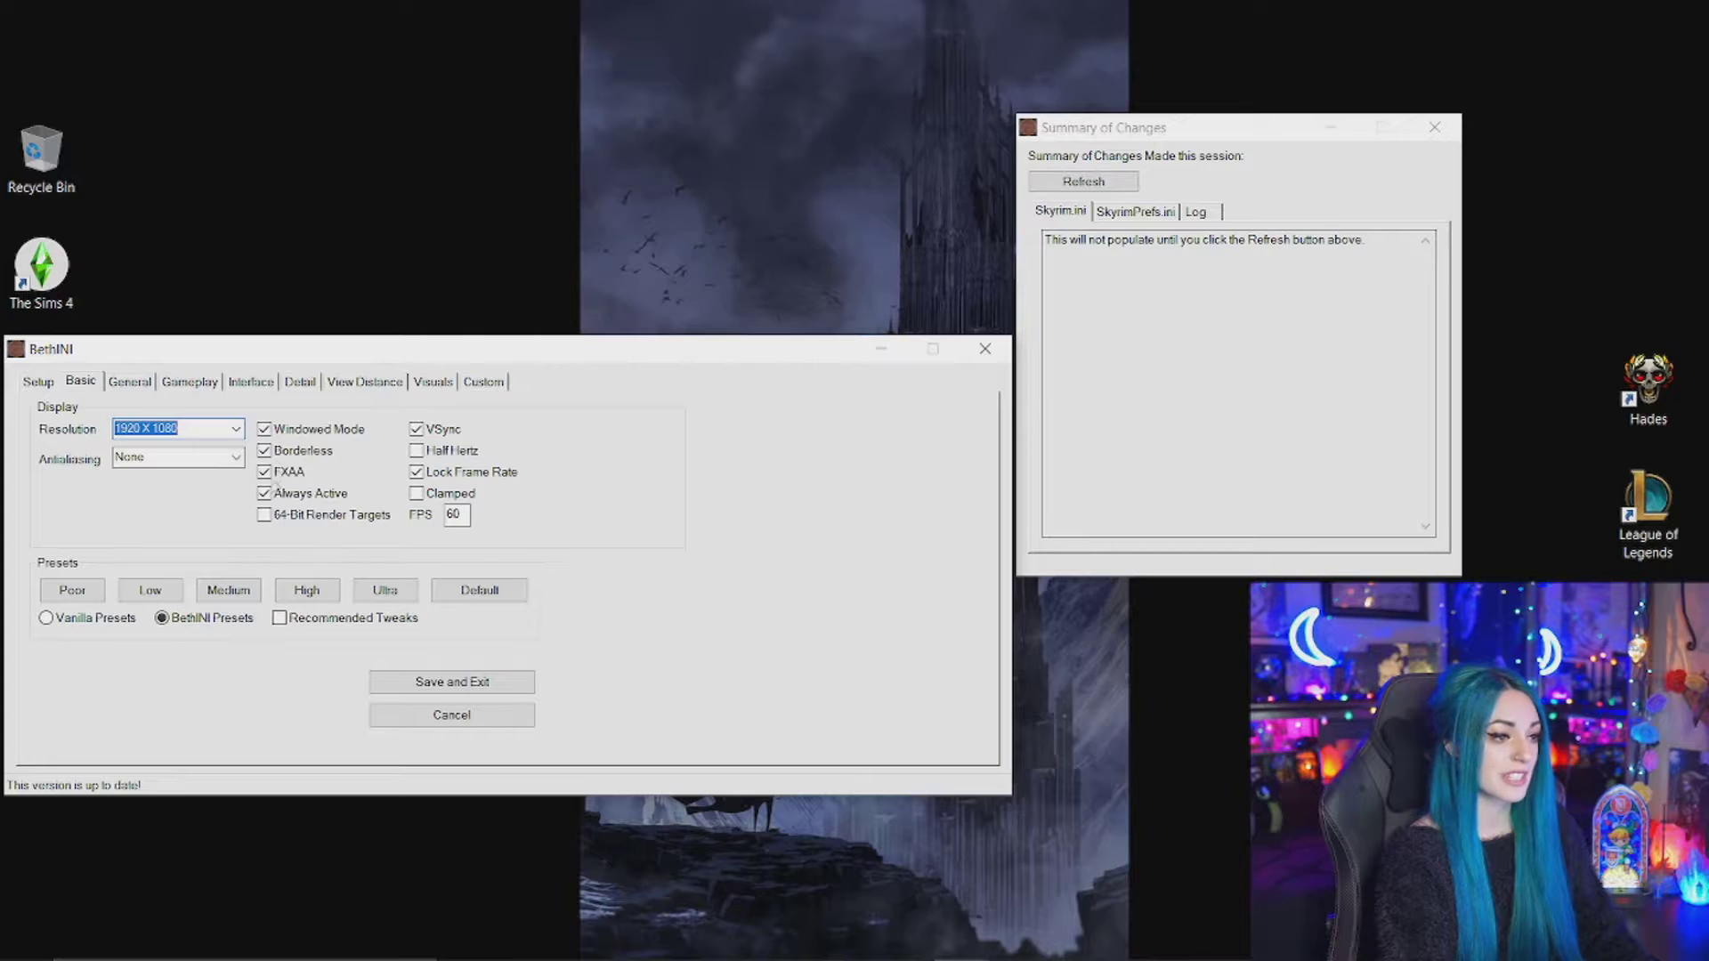
pyautogui.click(114, 382)
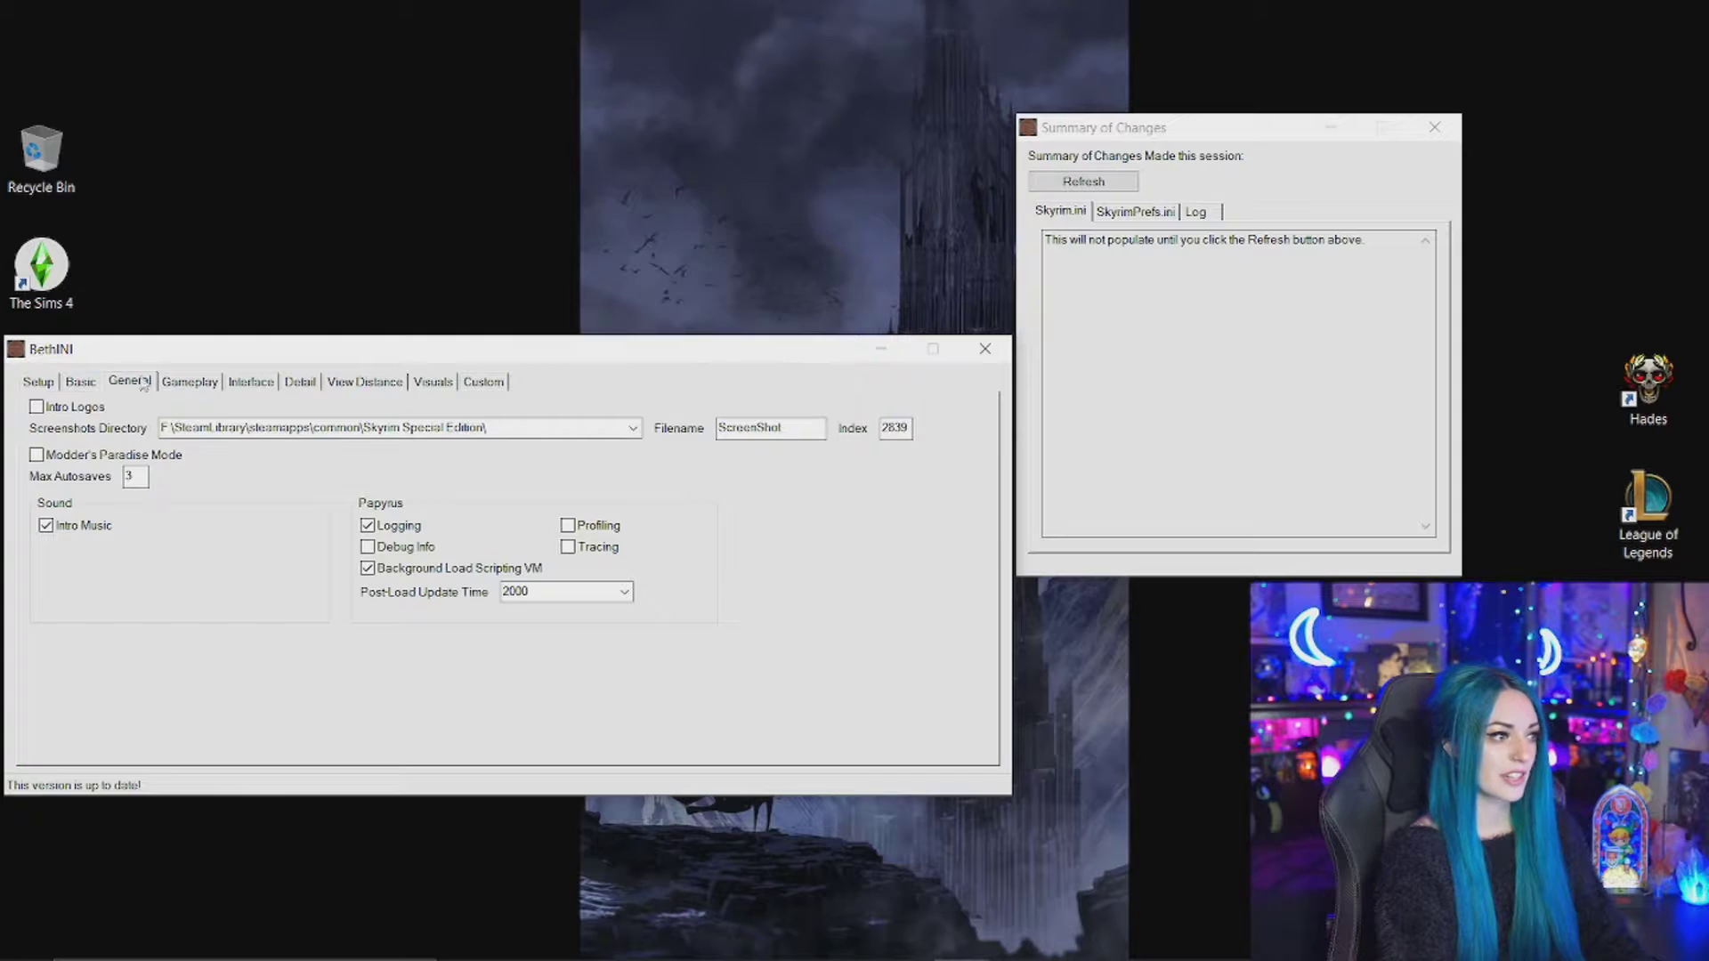
# Look through the Gameplay and Interface tabs, then bring up the Detail tab.
pyautogui.click(189, 381)
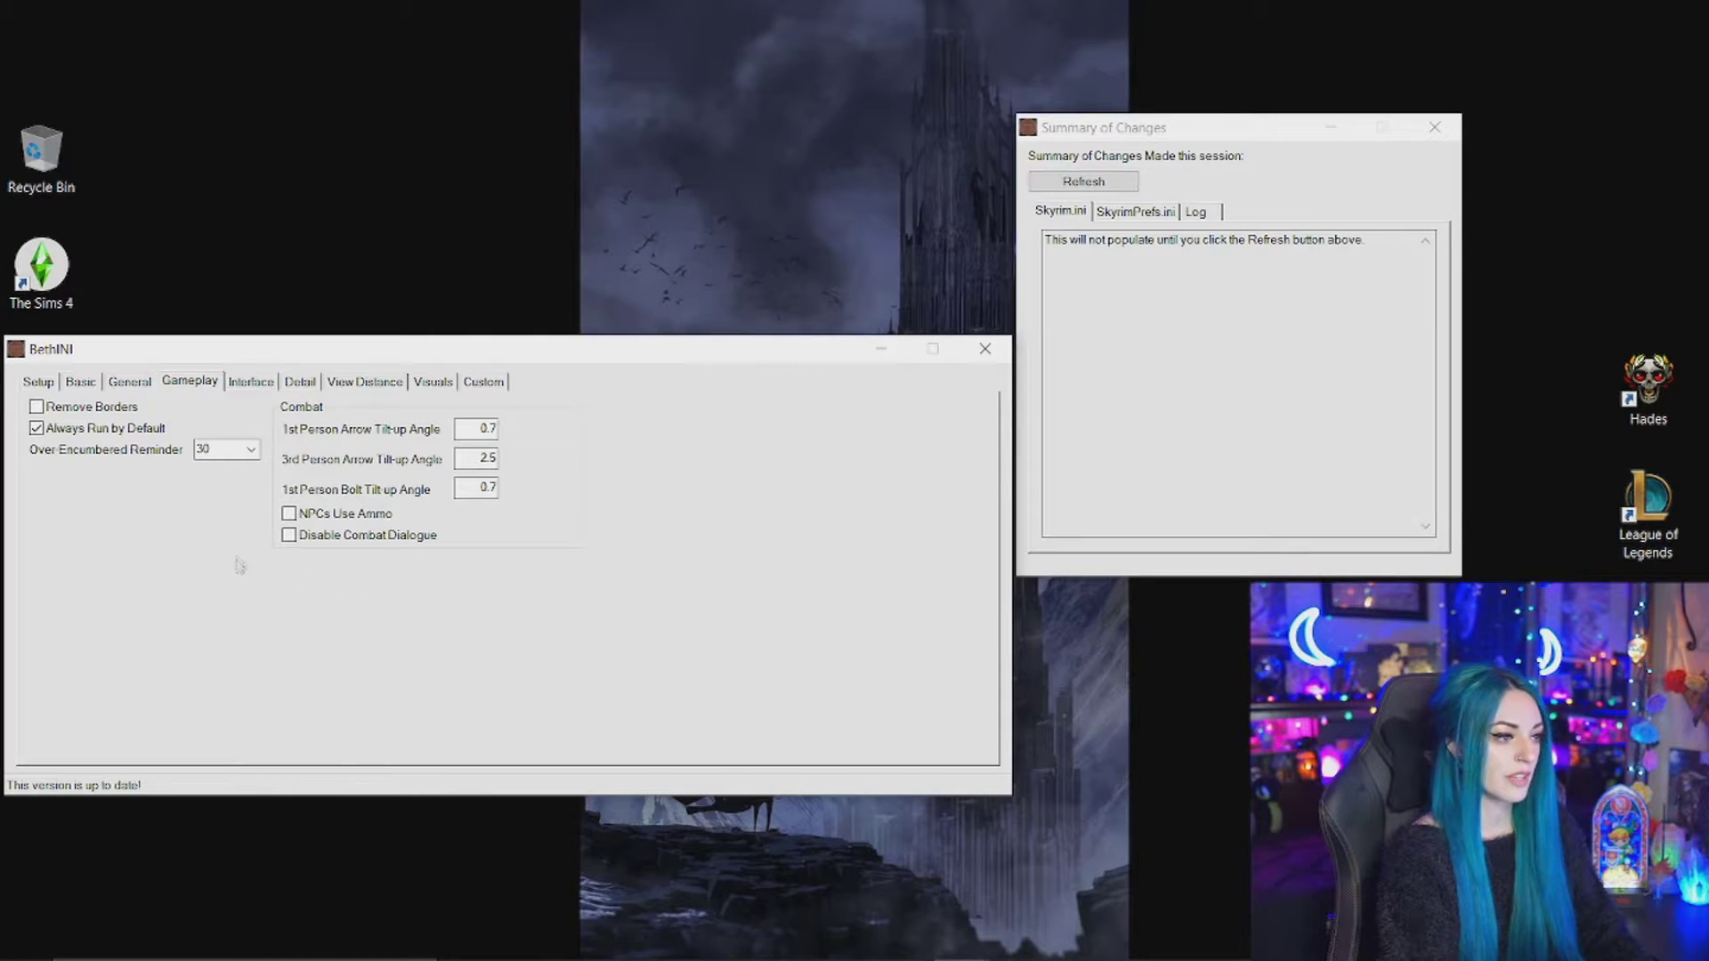
pyautogui.click(252, 383)
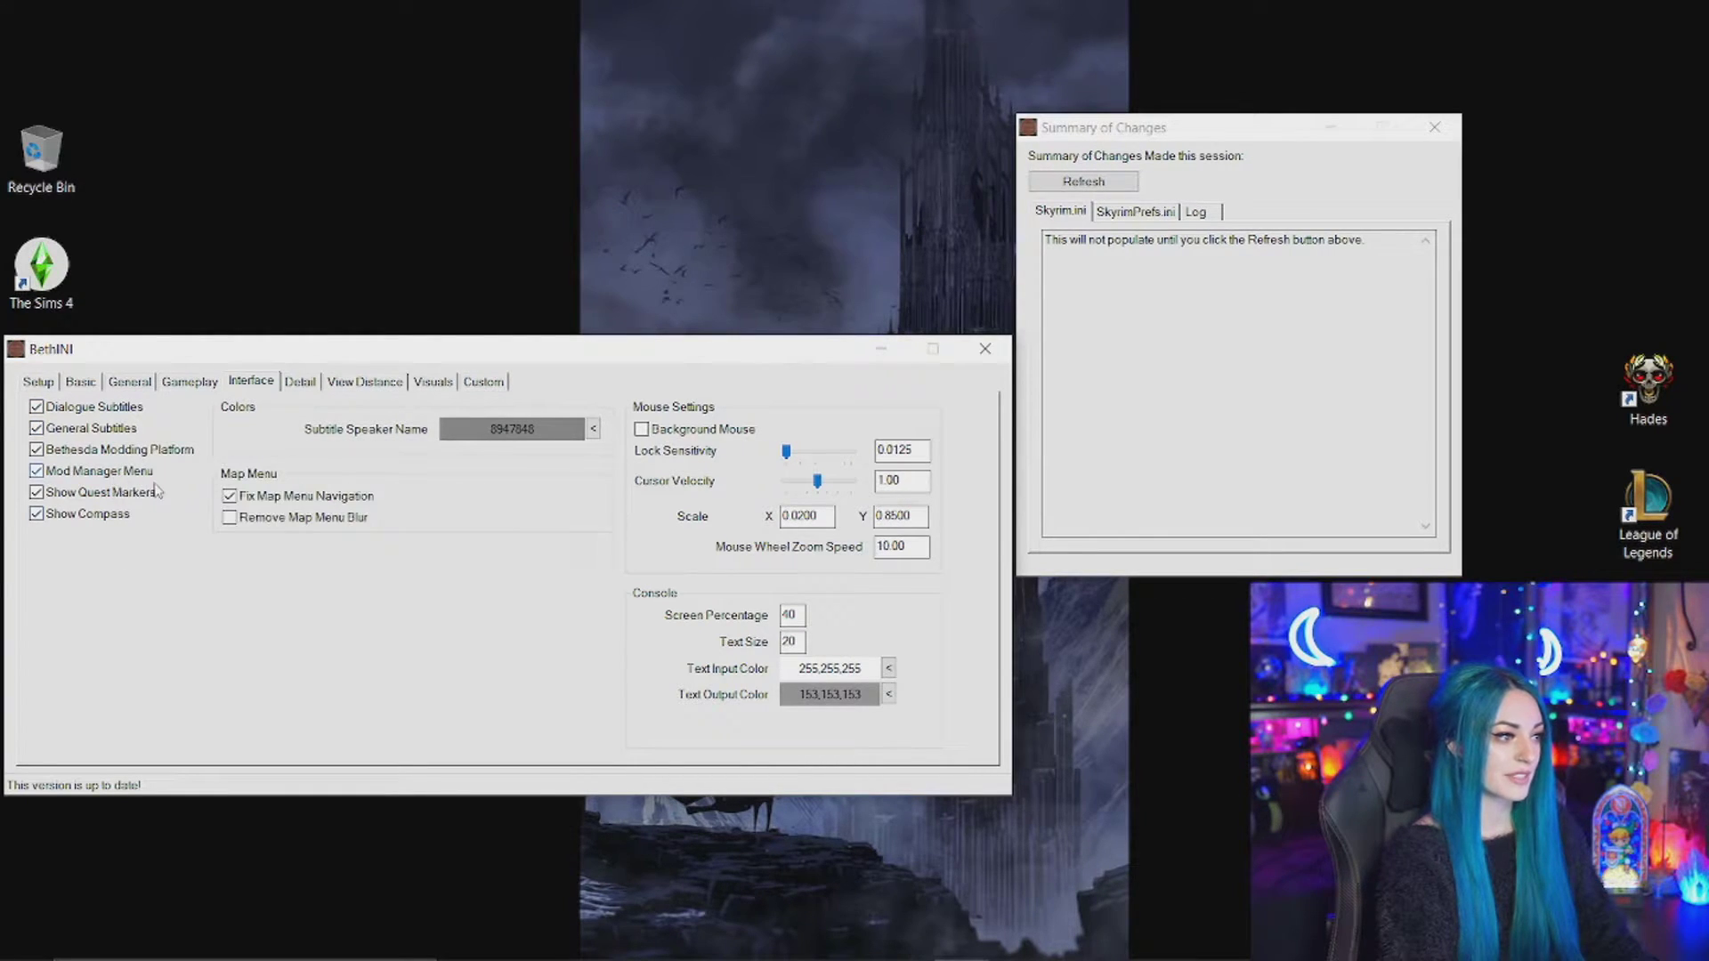
pyautogui.hotkey('ctrl', 'Tab')
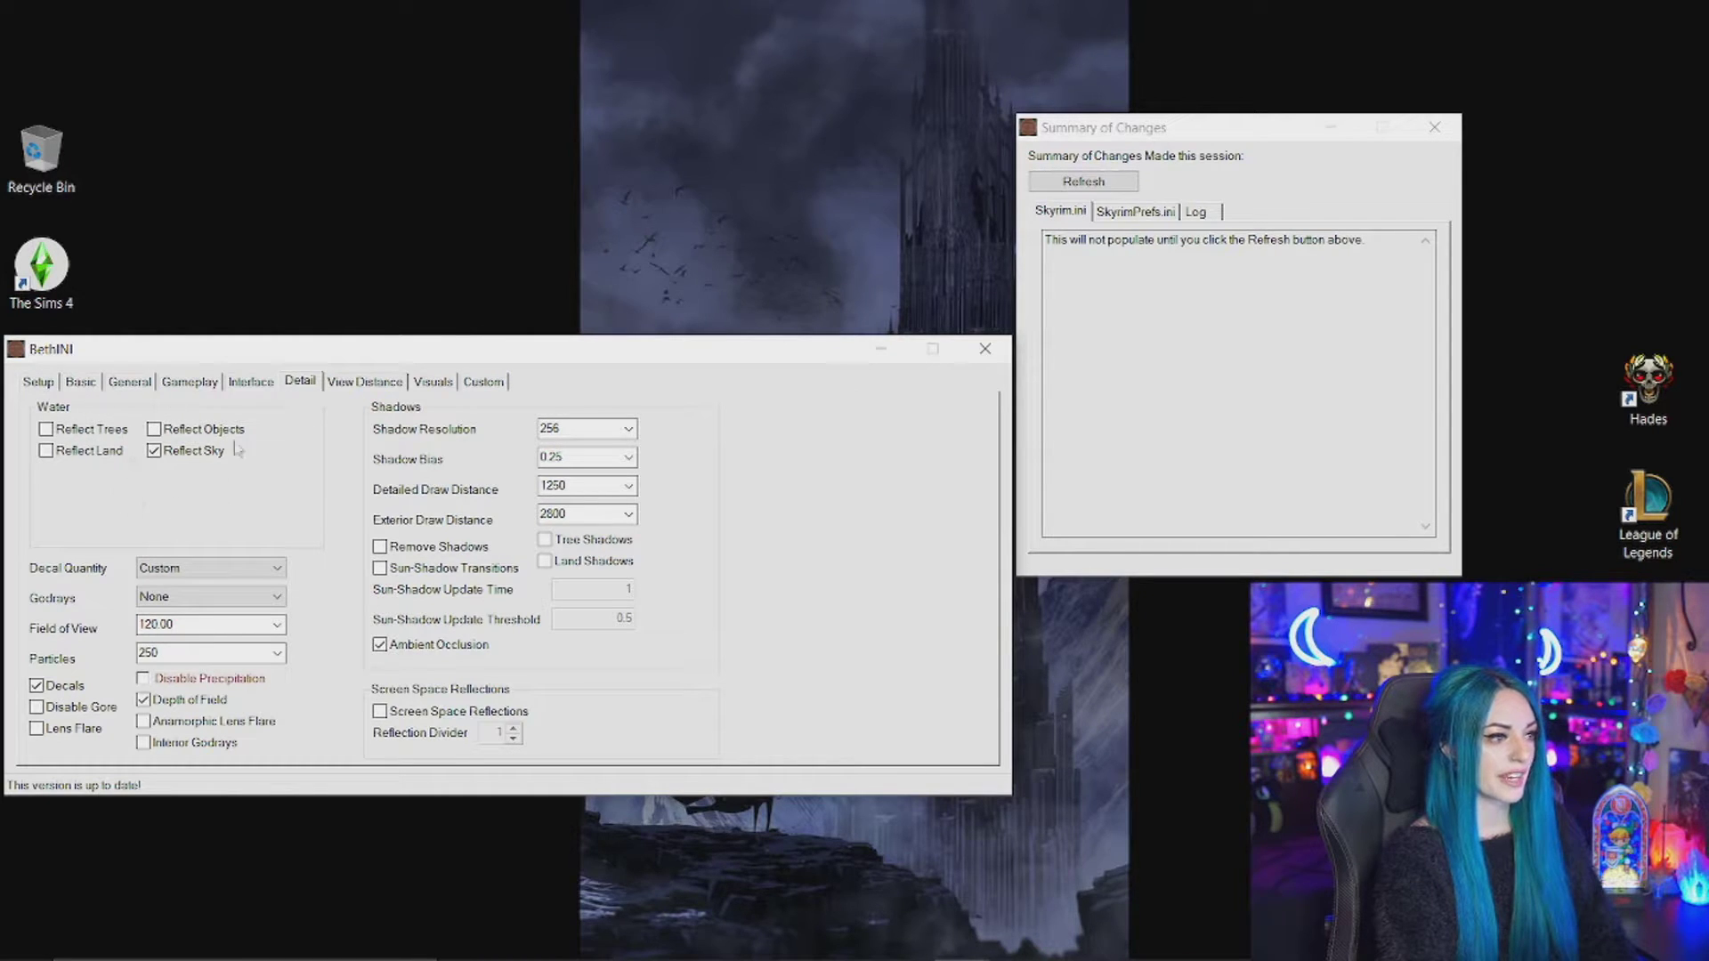
pyautogui.click(267, 568)
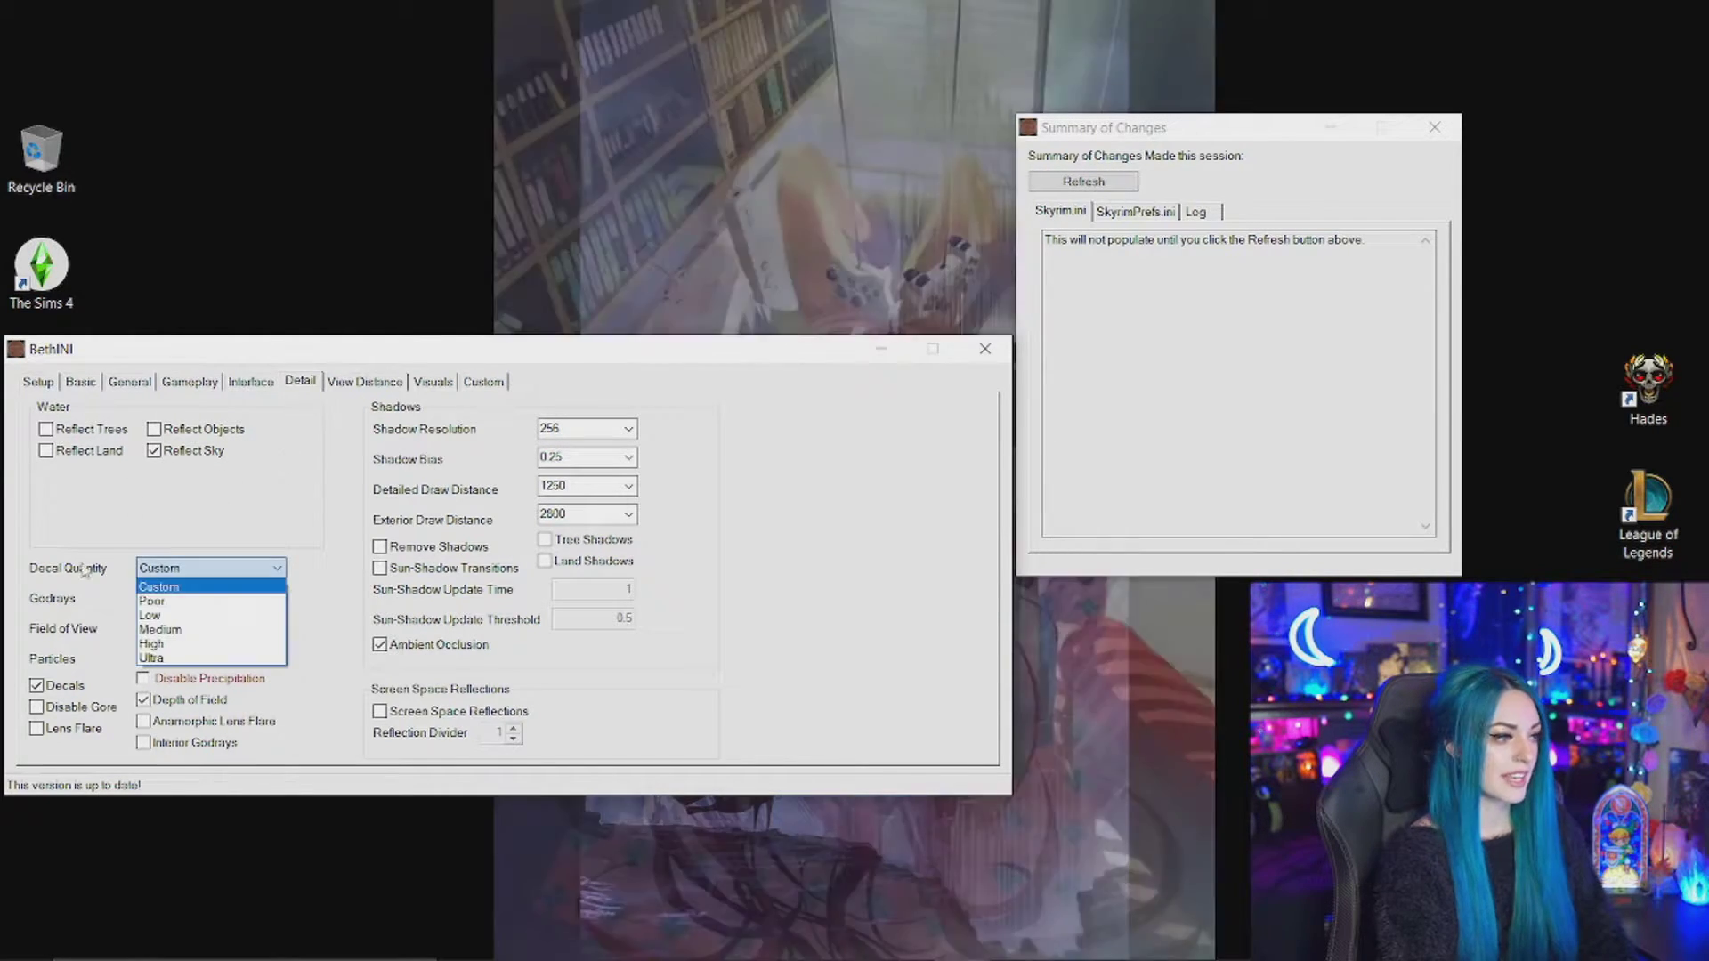
pyautogui.click(221, 582)
pyautogui.click(232, 605)
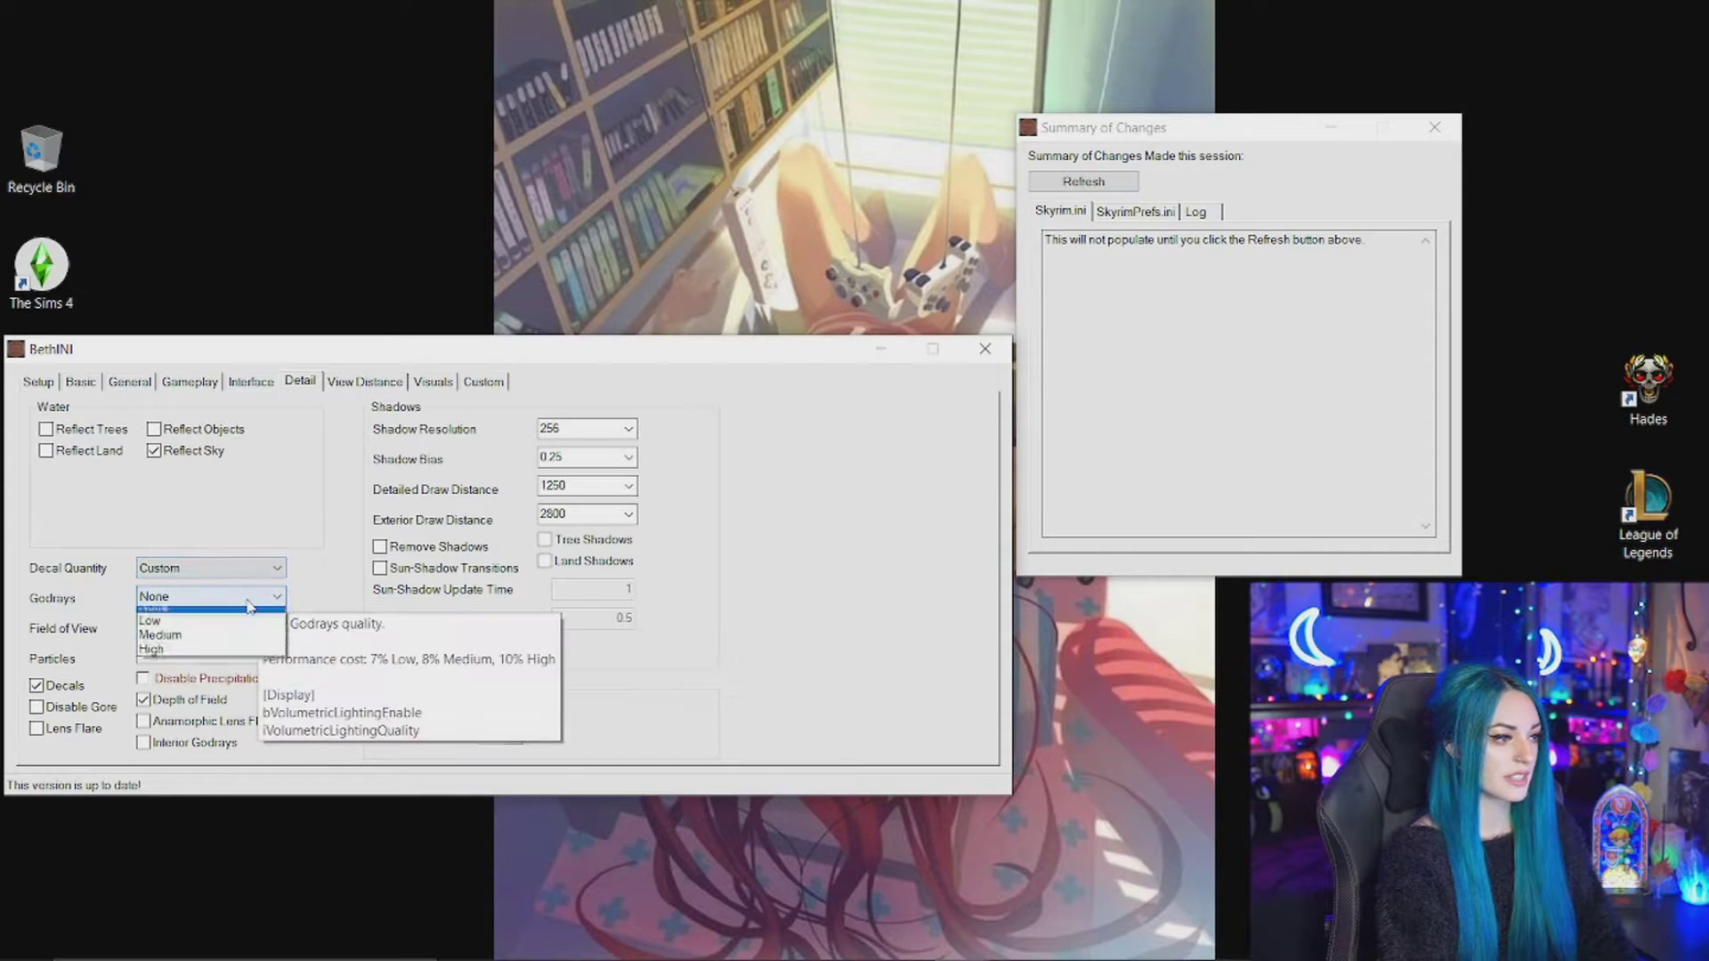
pyautogui.click(195, 616)
pyautogui.moveTo(275, 613)
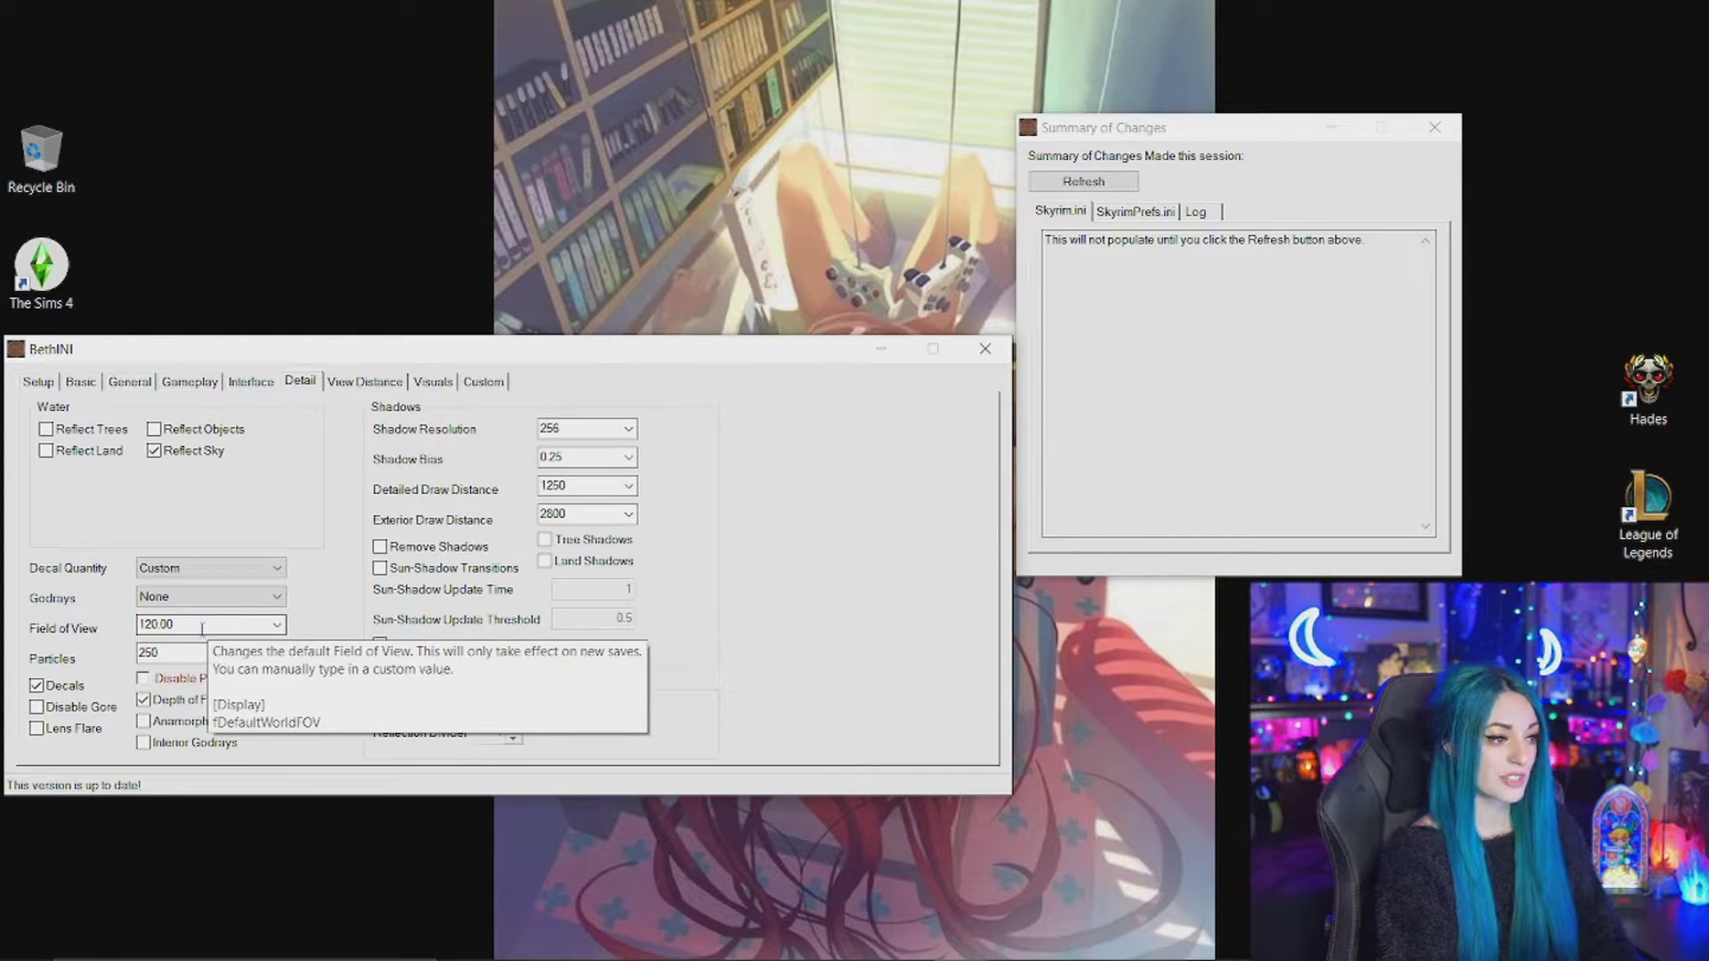
pyautogui.click(276, 625)
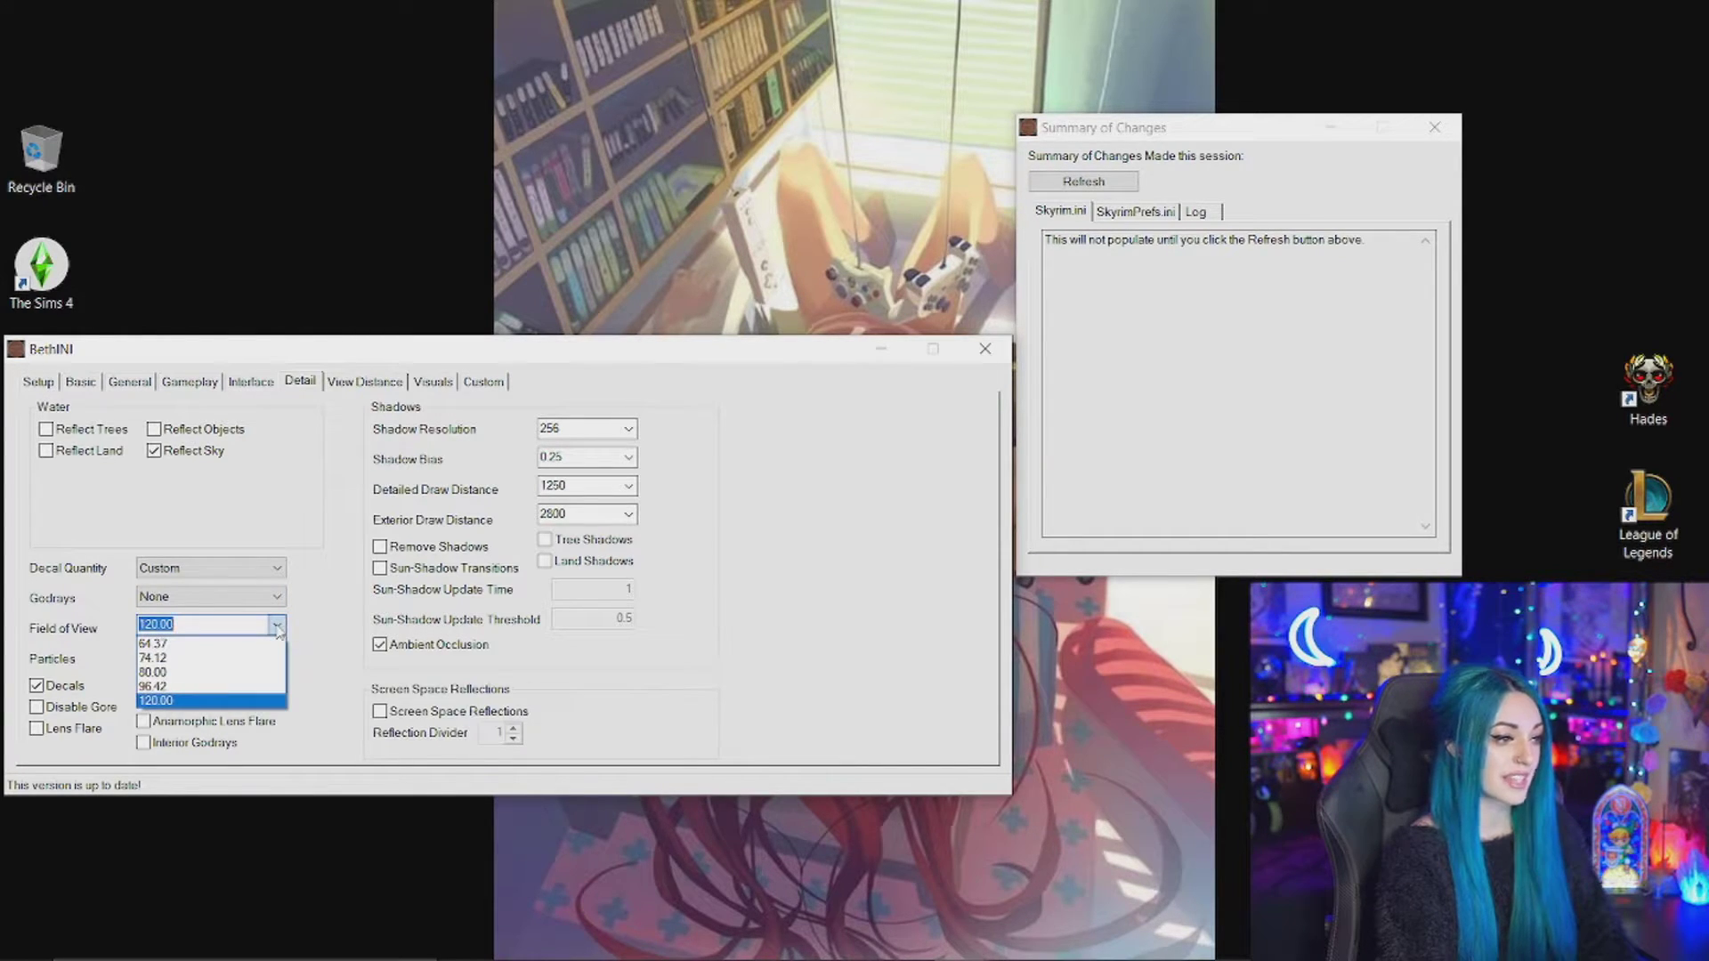
pyautogui.click(277, 627)
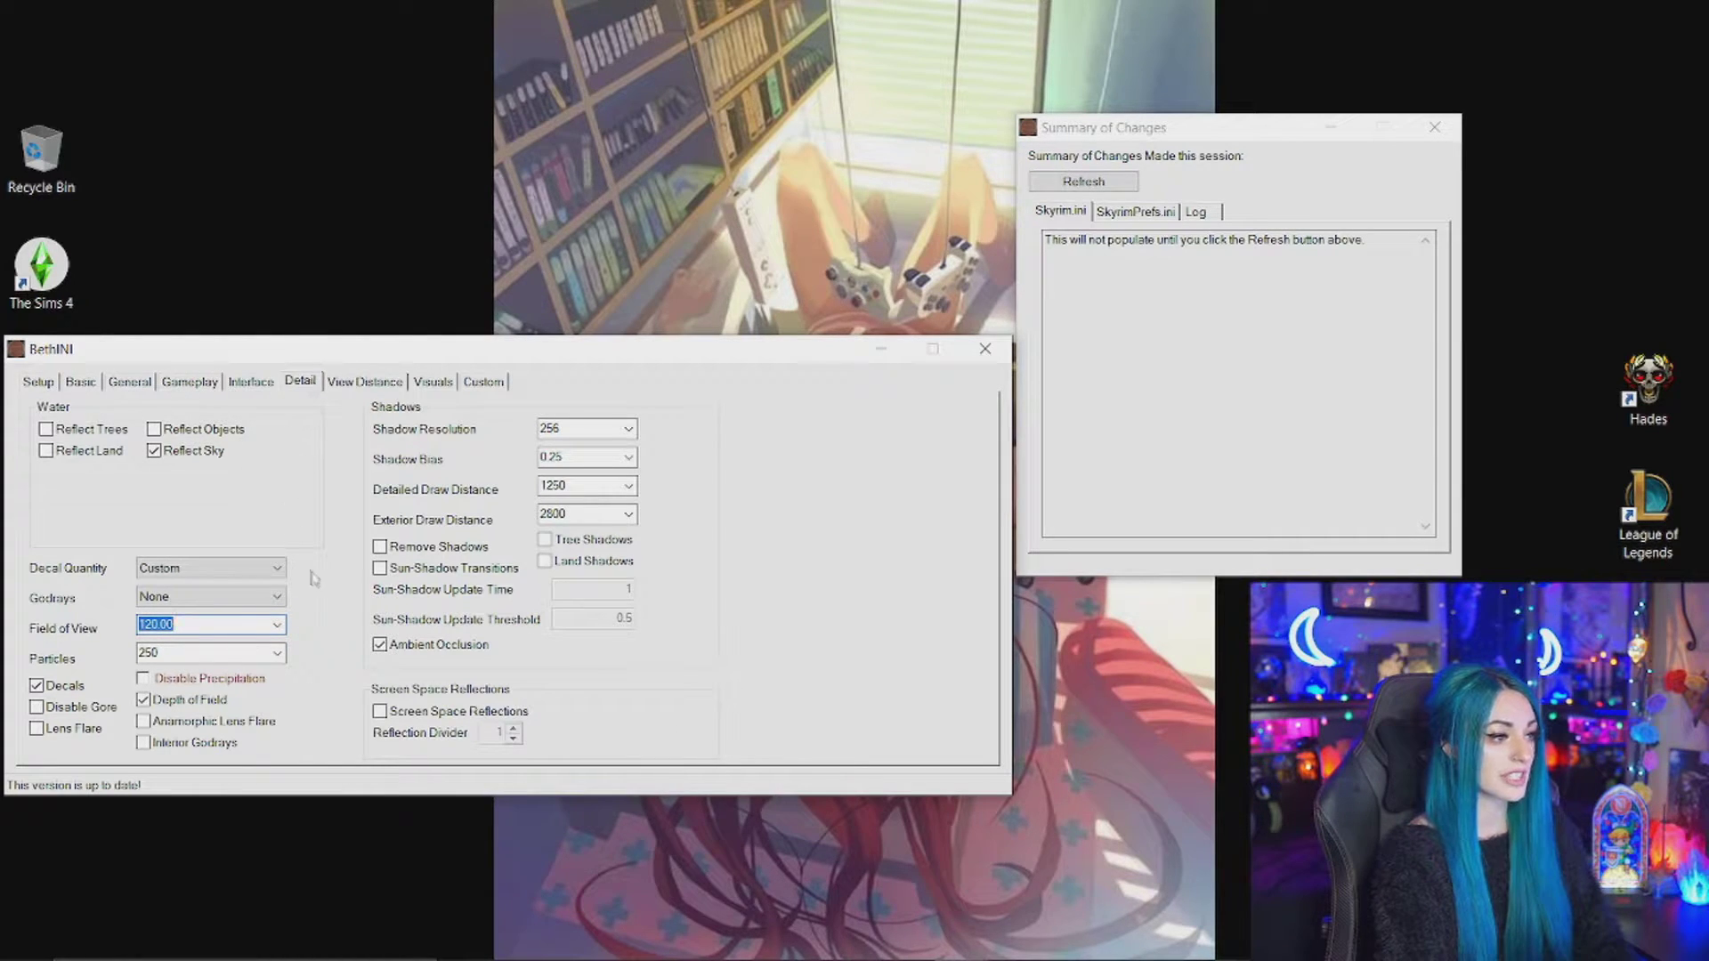
pyautogui.click(277, 654)
pyautogui.click(277, 655)
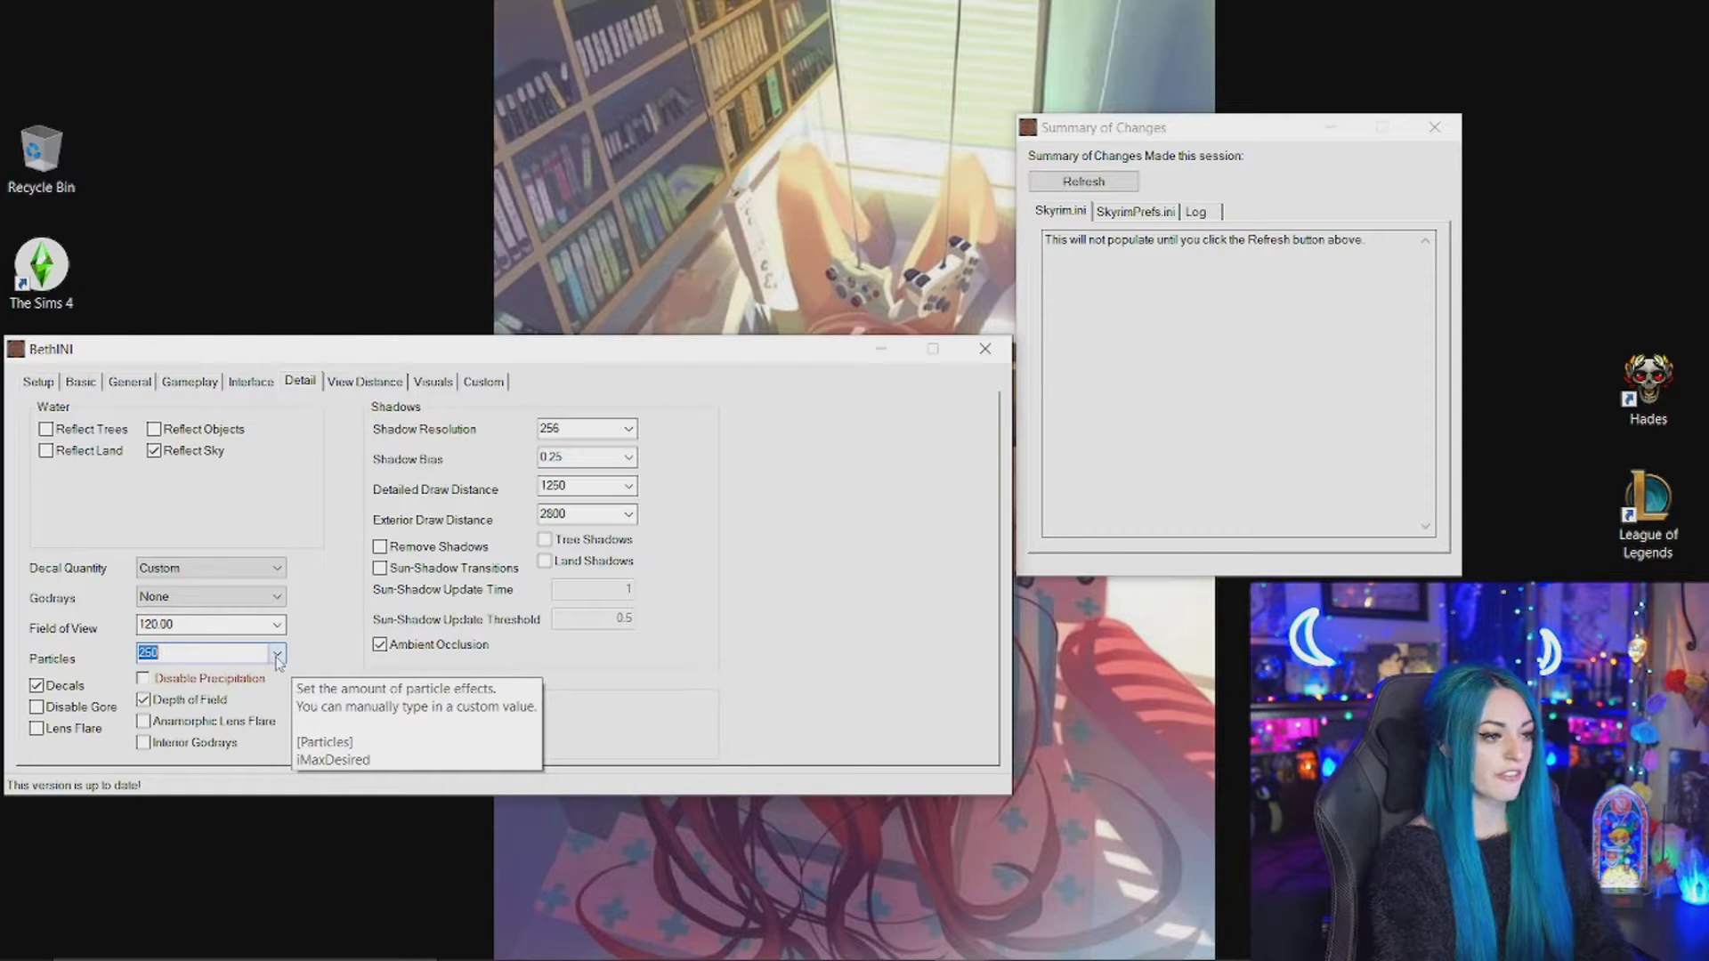
pyautogui.click(277, 656)
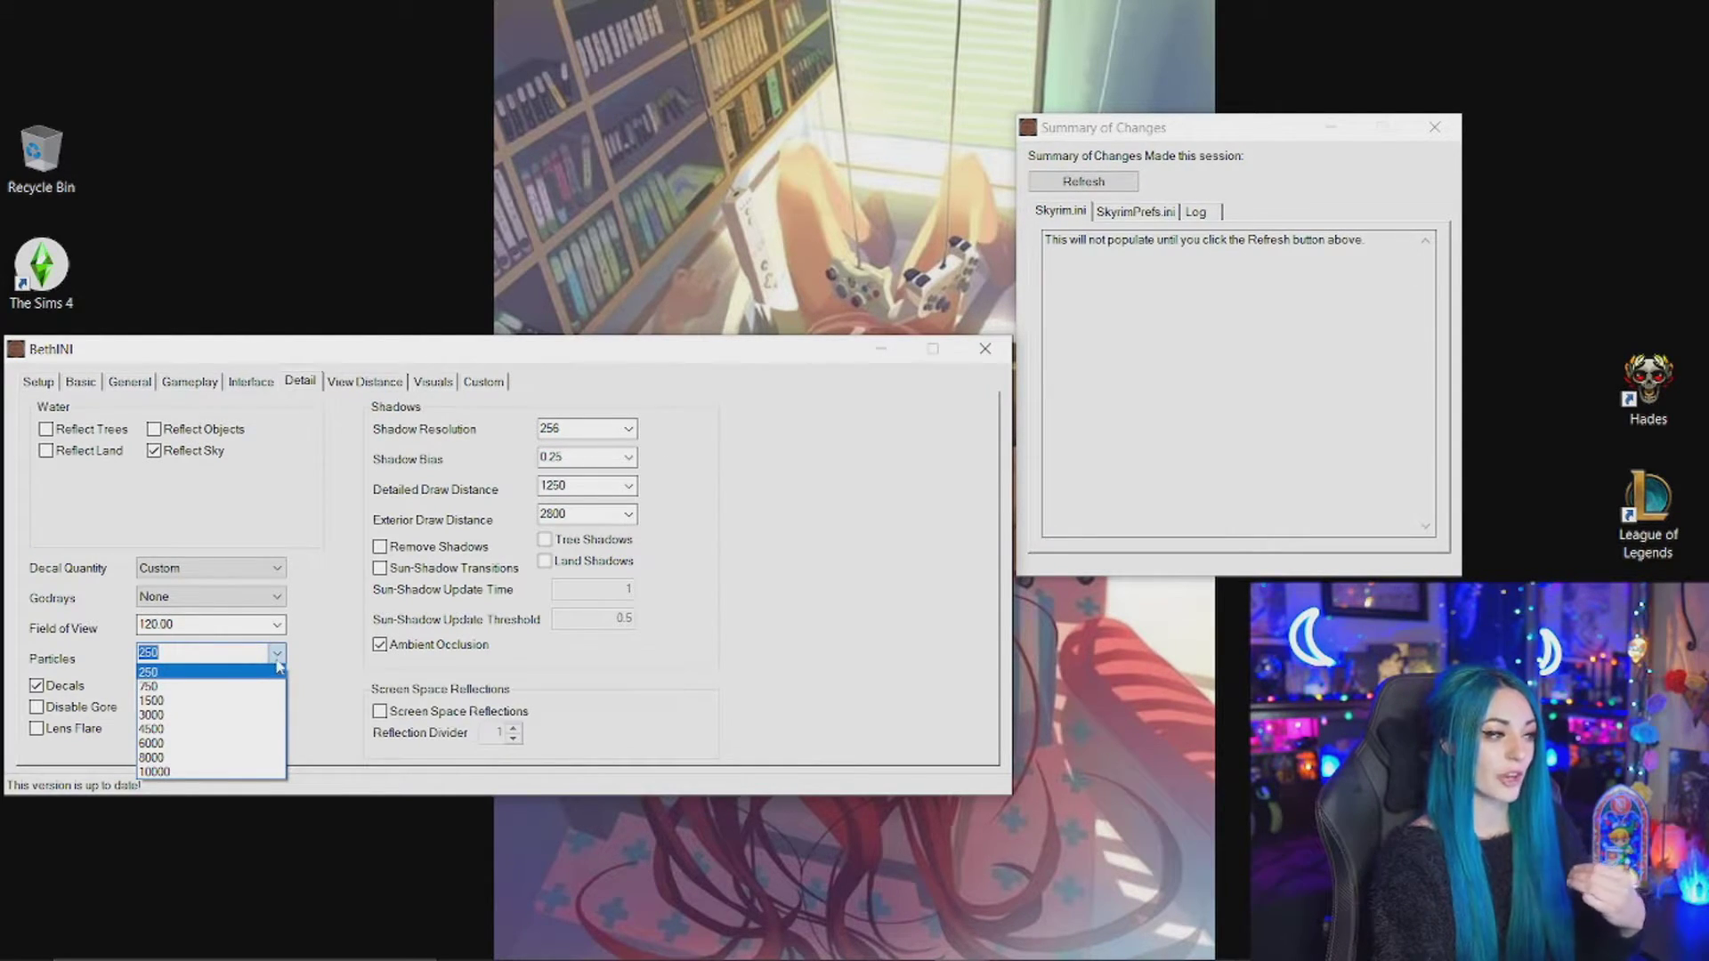
pyautogui.click(278, 666)
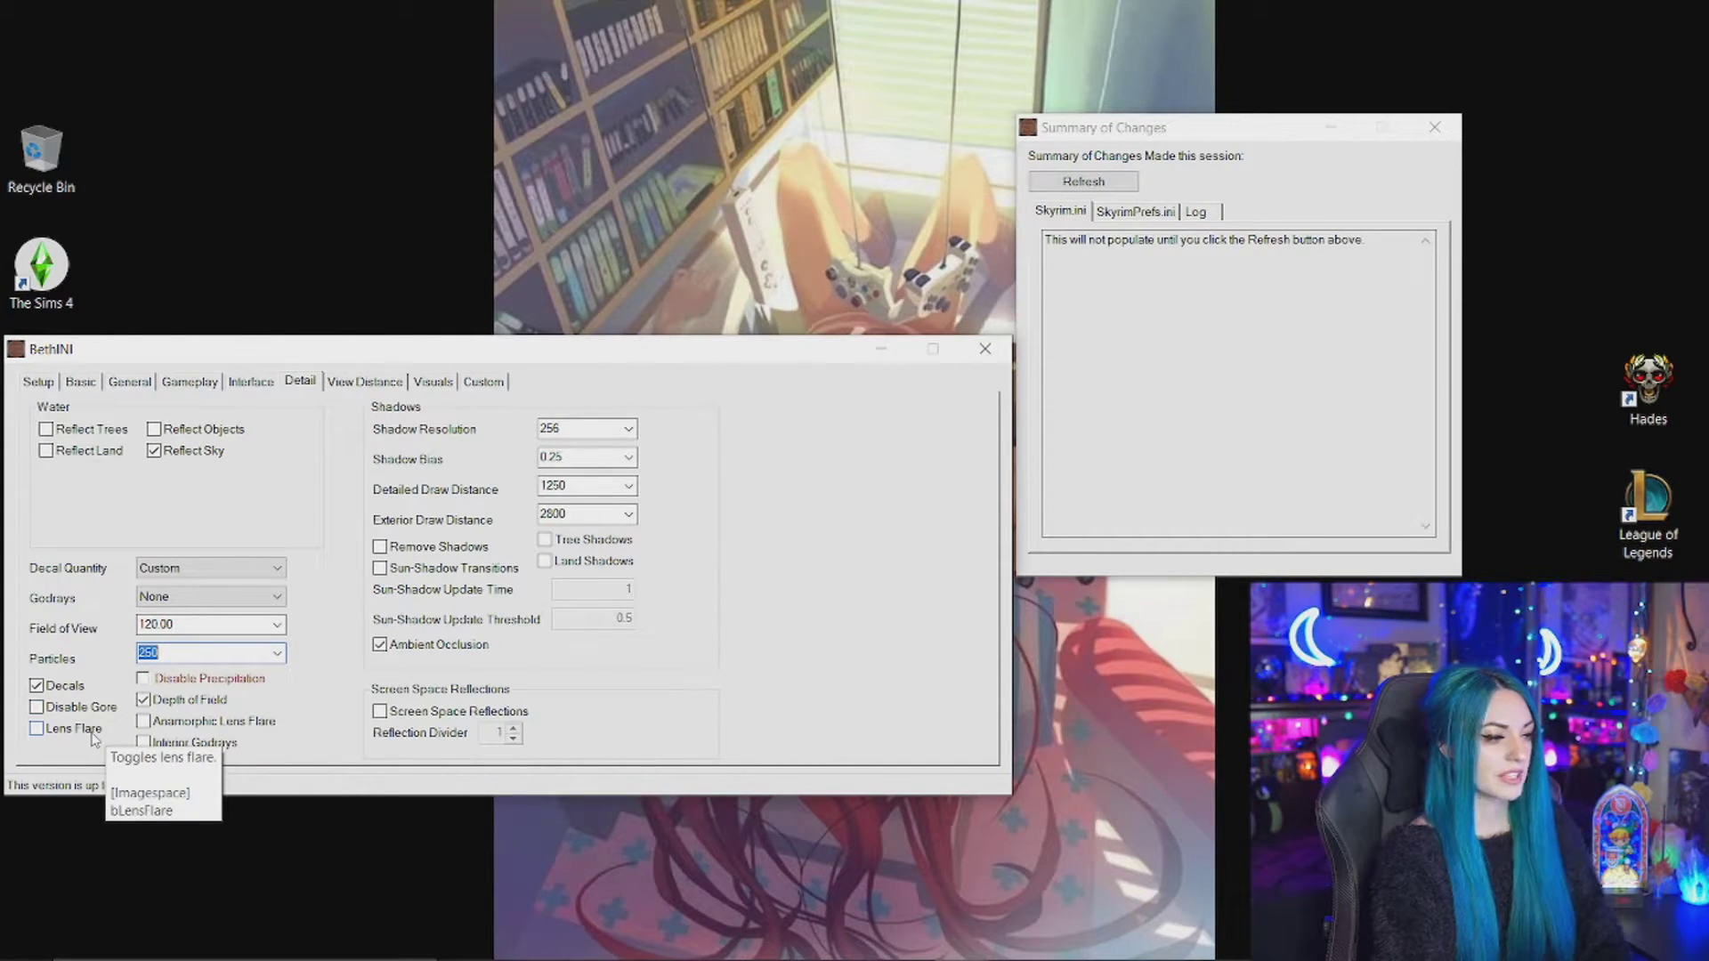
# Try shadow resolution 512, then set it back to 256.
pyautogui.click(574, 429)
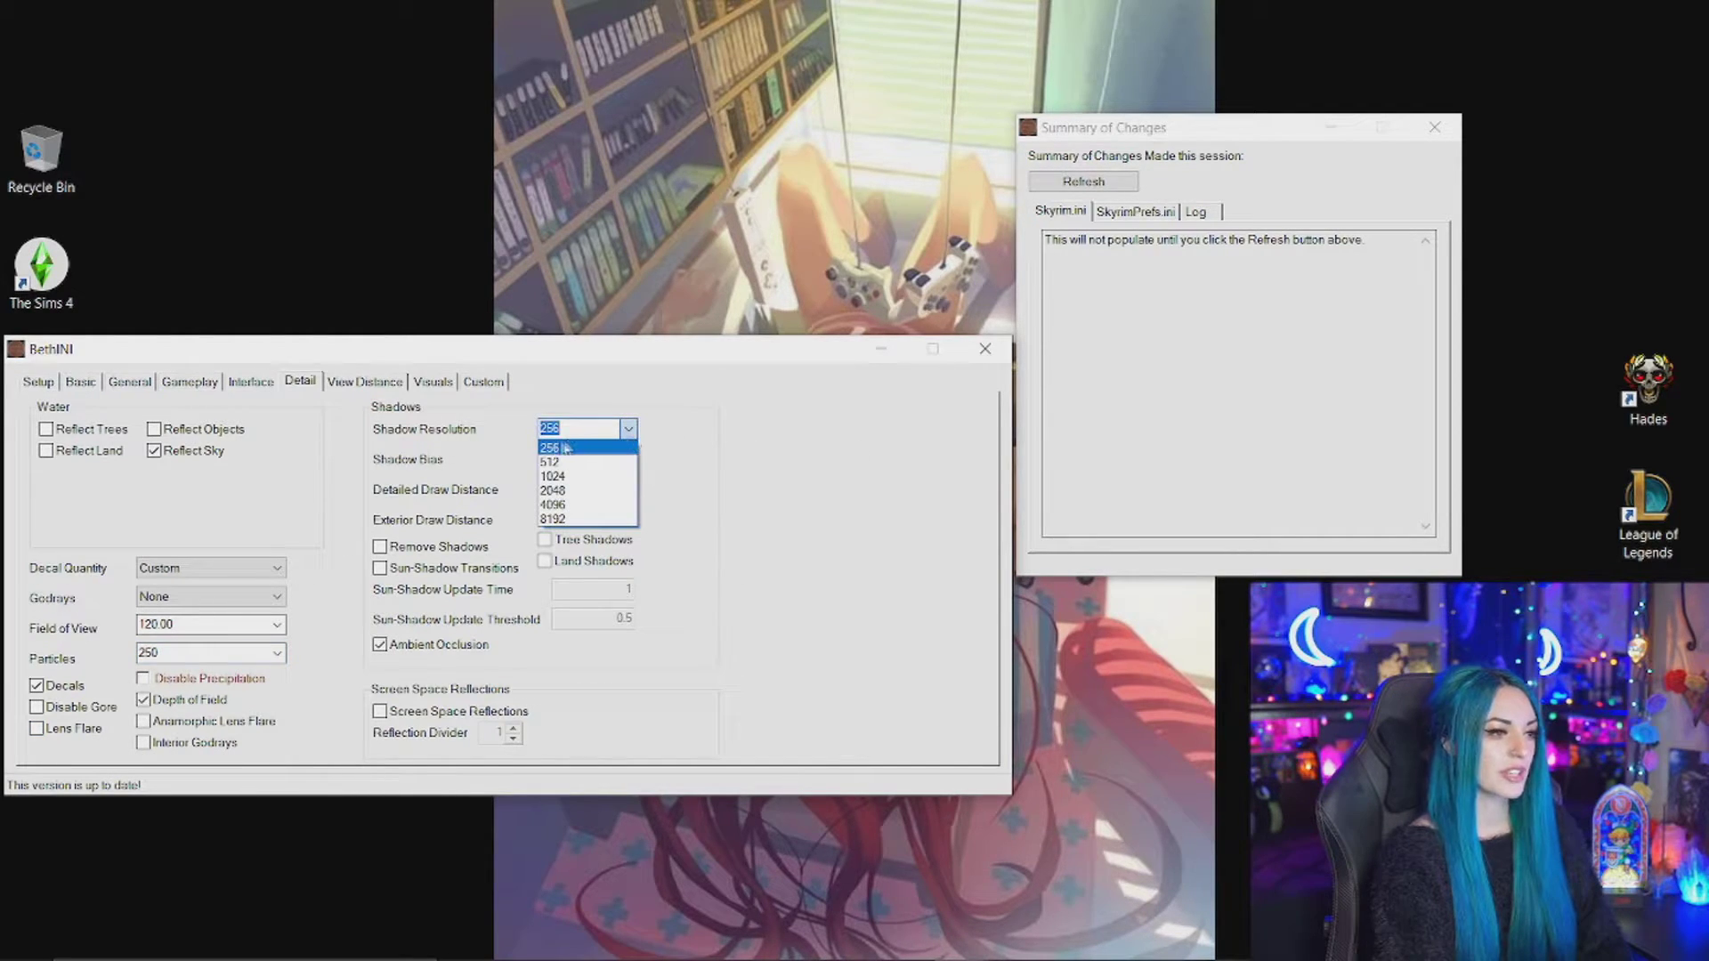
pyautogui.click(629, 430)
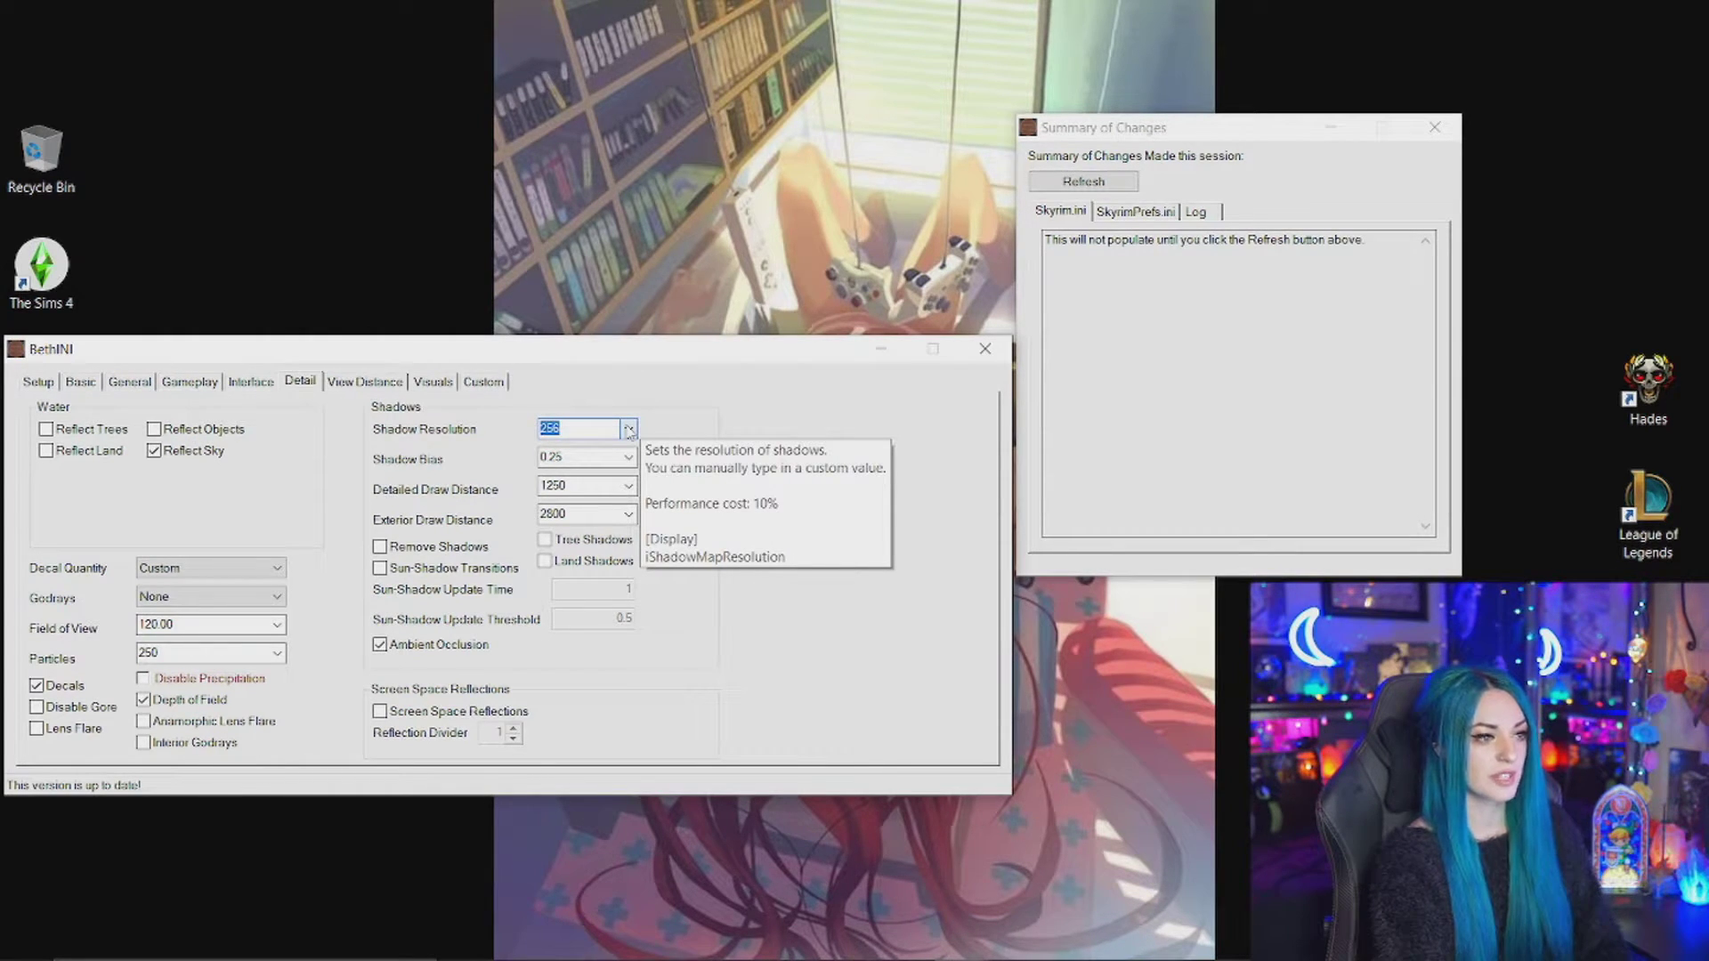
pyautogui.click(629, 430)
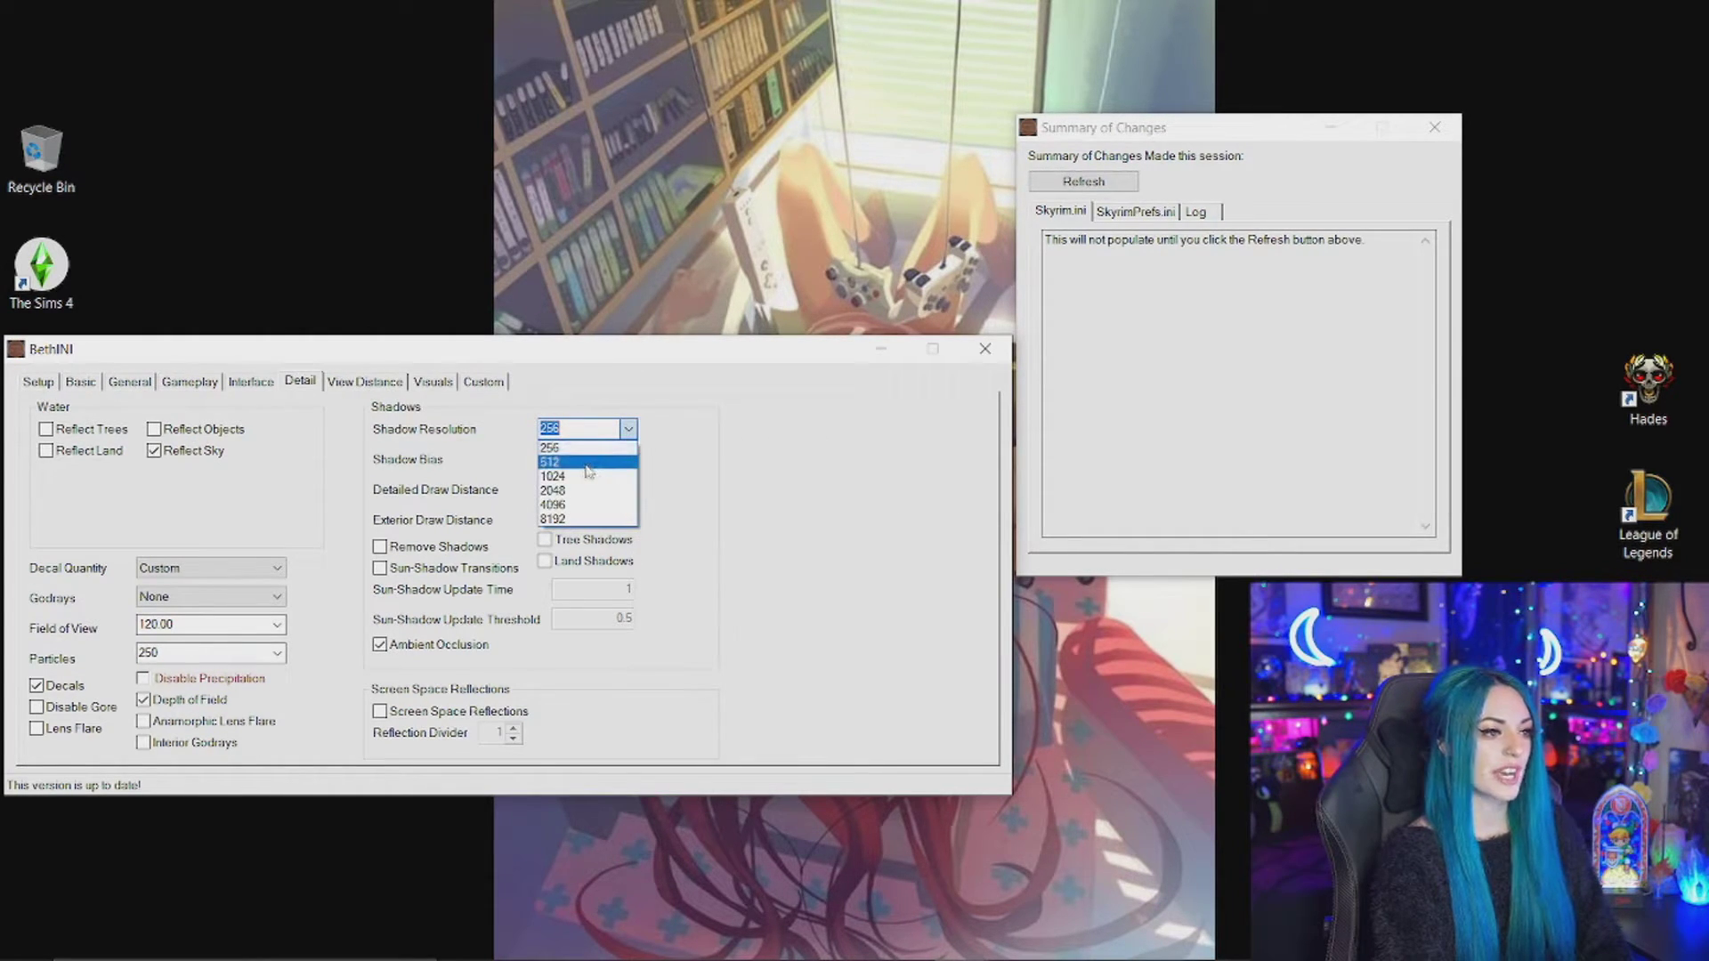
pyautogui.click(578, 462)
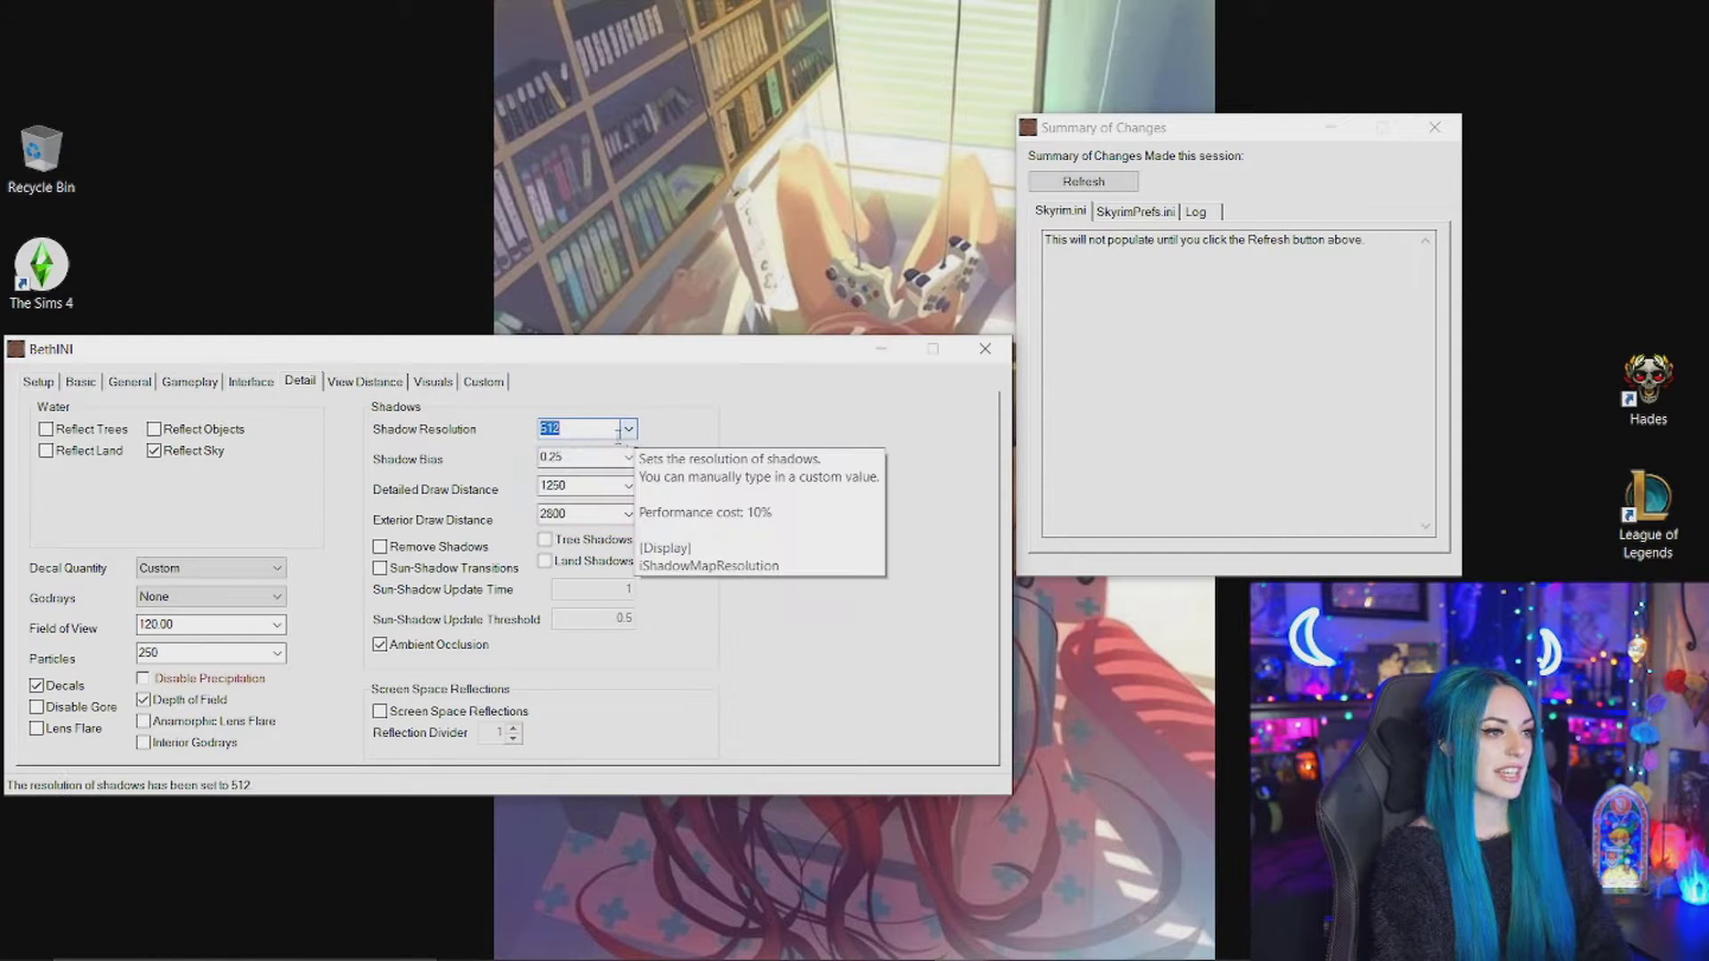
pyautogui.click(629, 431)
pyautogui.click(607, 429)
pyautogui.click(627, 429)
pyautogui.click(607, 428)
pyautogui.click(607, 429)
pyautogui.click(579, 444)
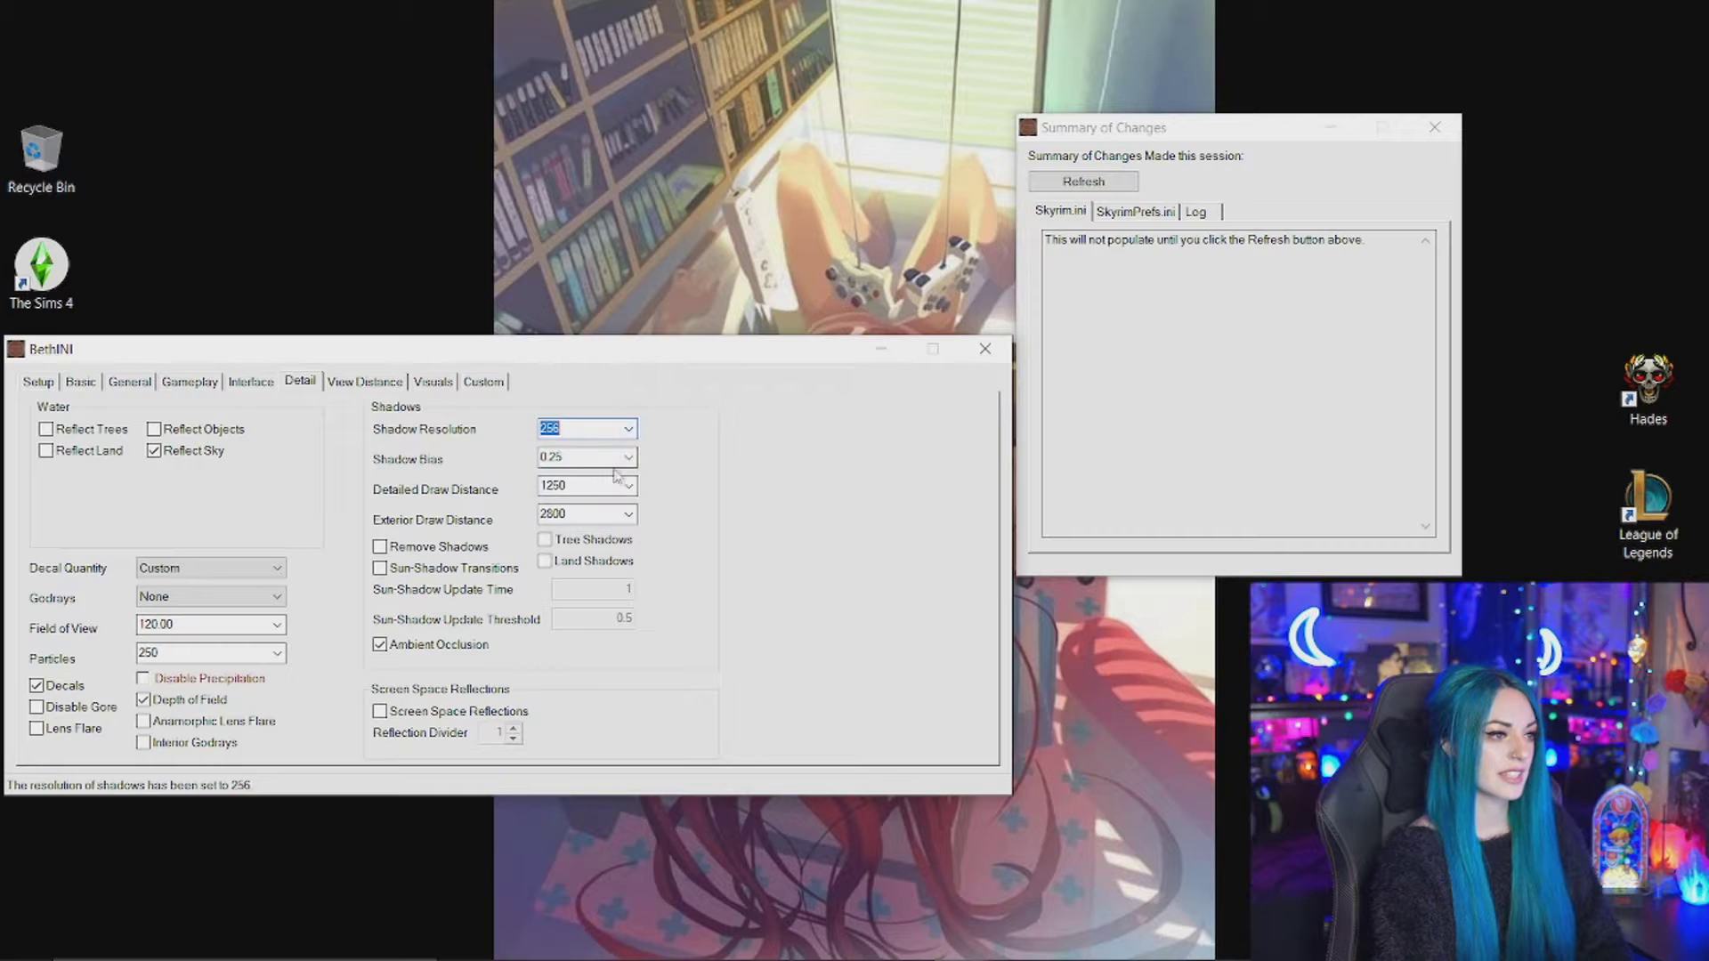
# Keep Shadow Bias 0.25, Detailed Draw Distance 1250 and Exterior Draw Distance 2800, then go to View Distance.
pyautogui.click(629, 457)
pyautogui.click(629, 457)
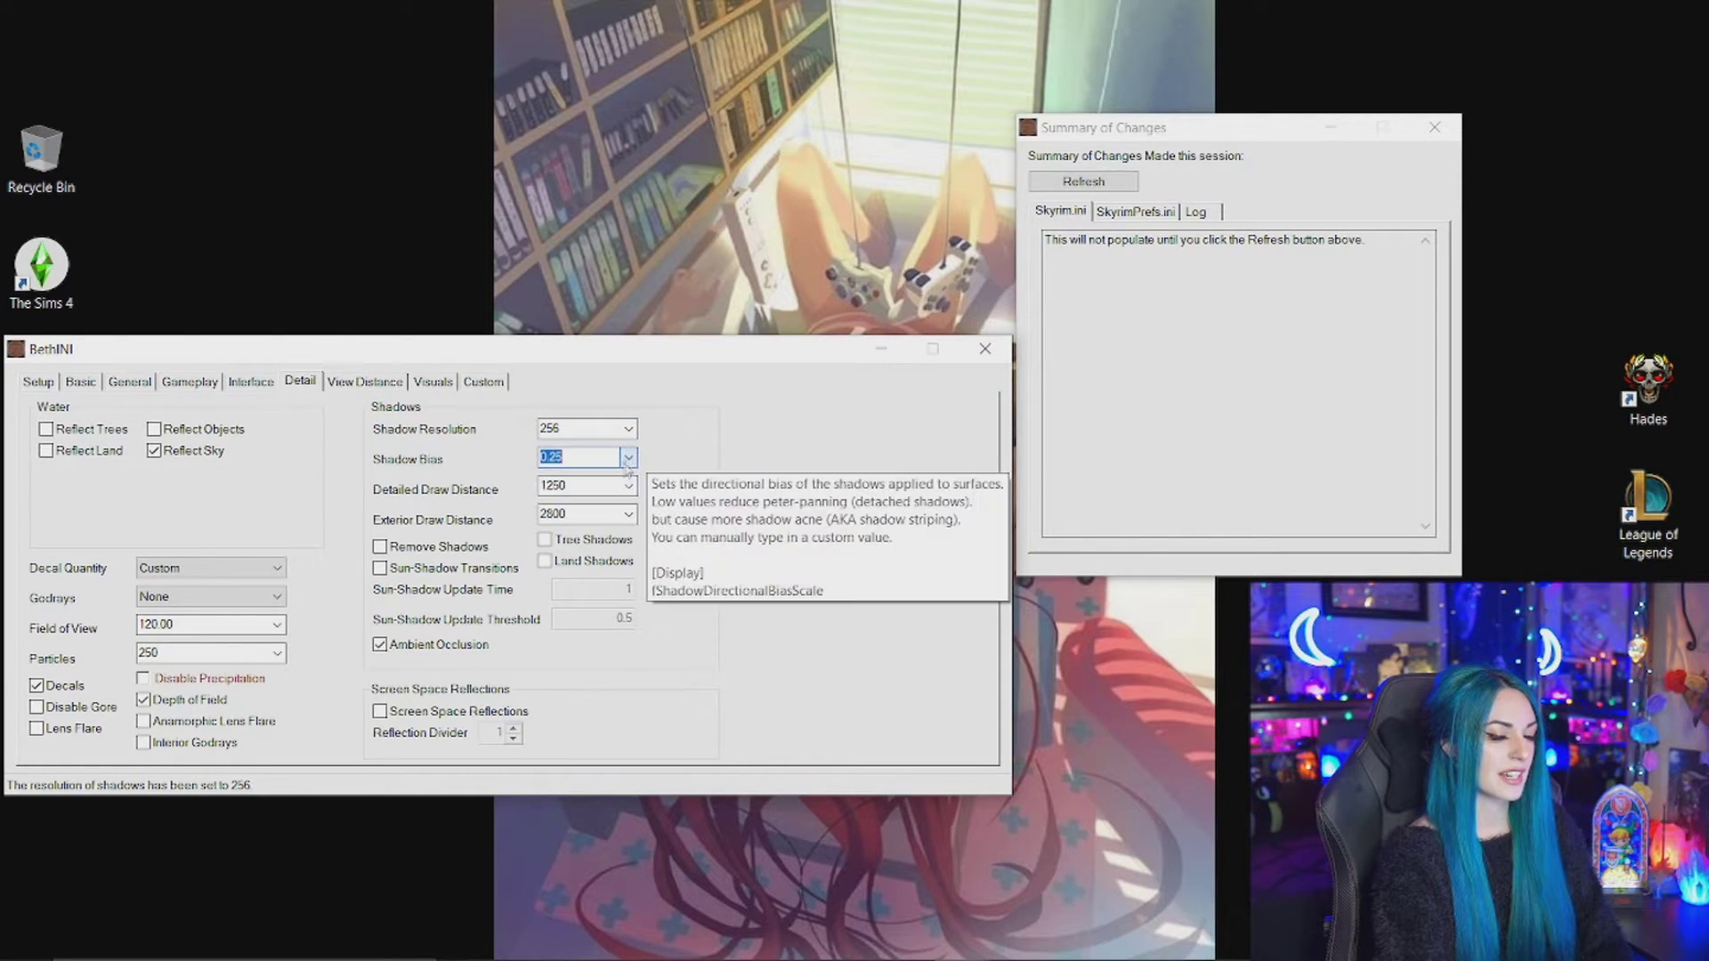
pyautogui.click(629, 458)
pyautogui.click(629, 457)
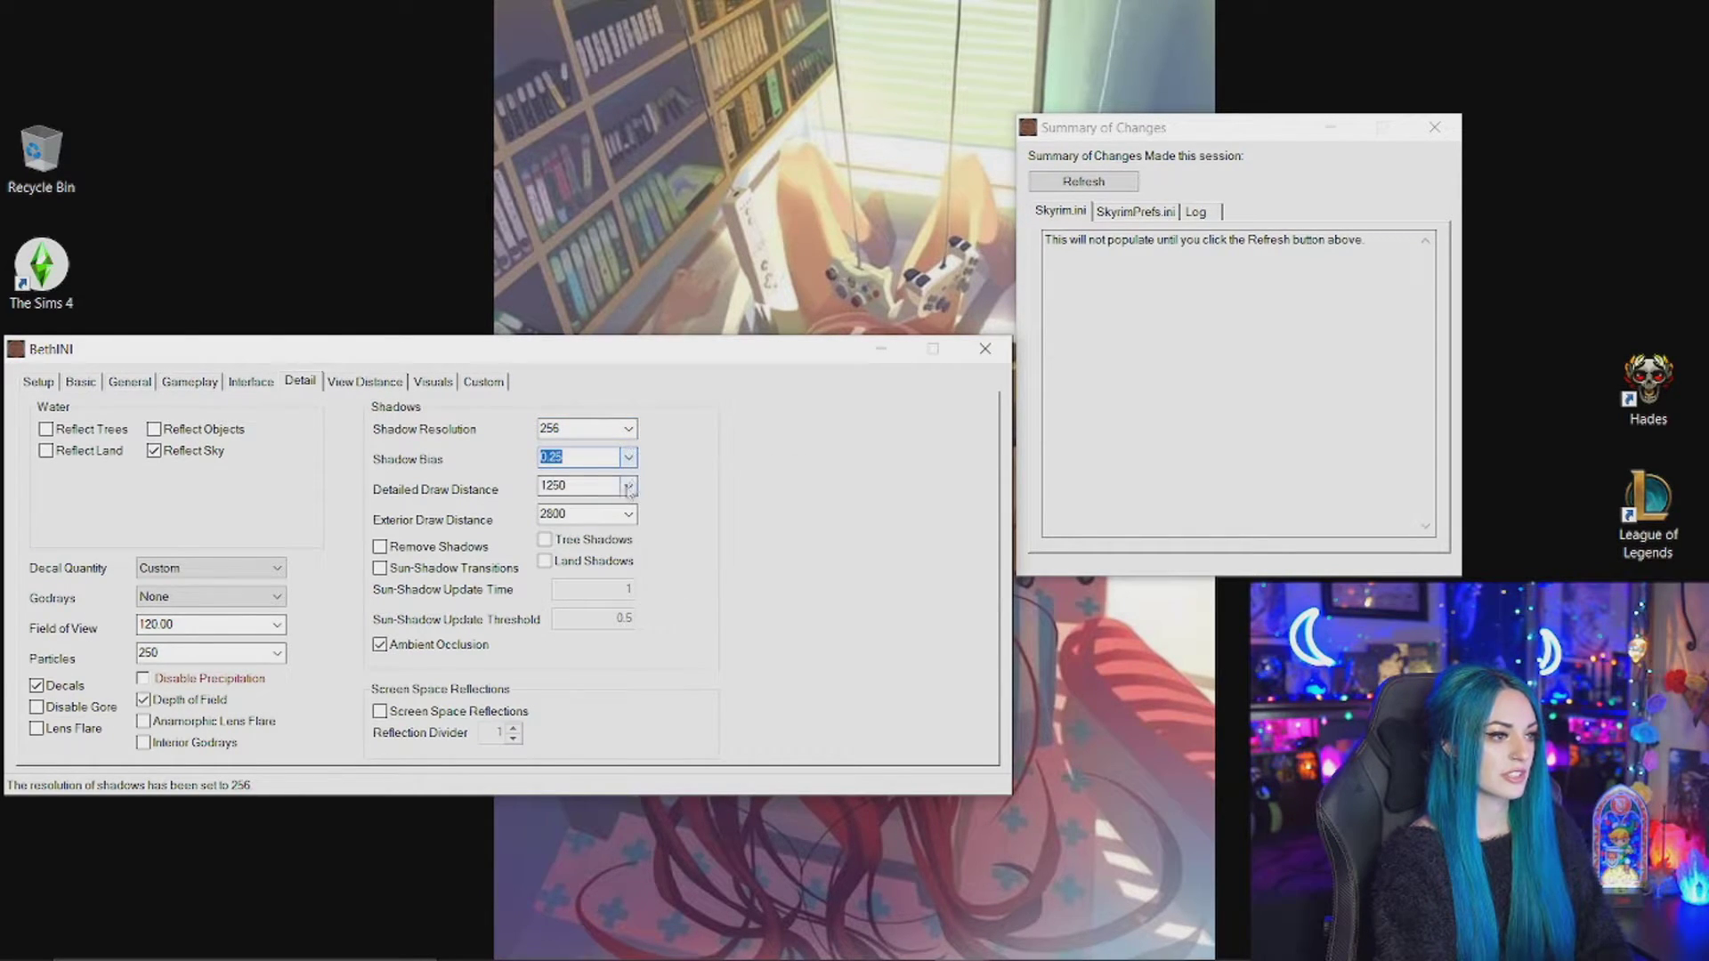
pyautogui.click(629, 486)
pyautogui.click(629, 486)
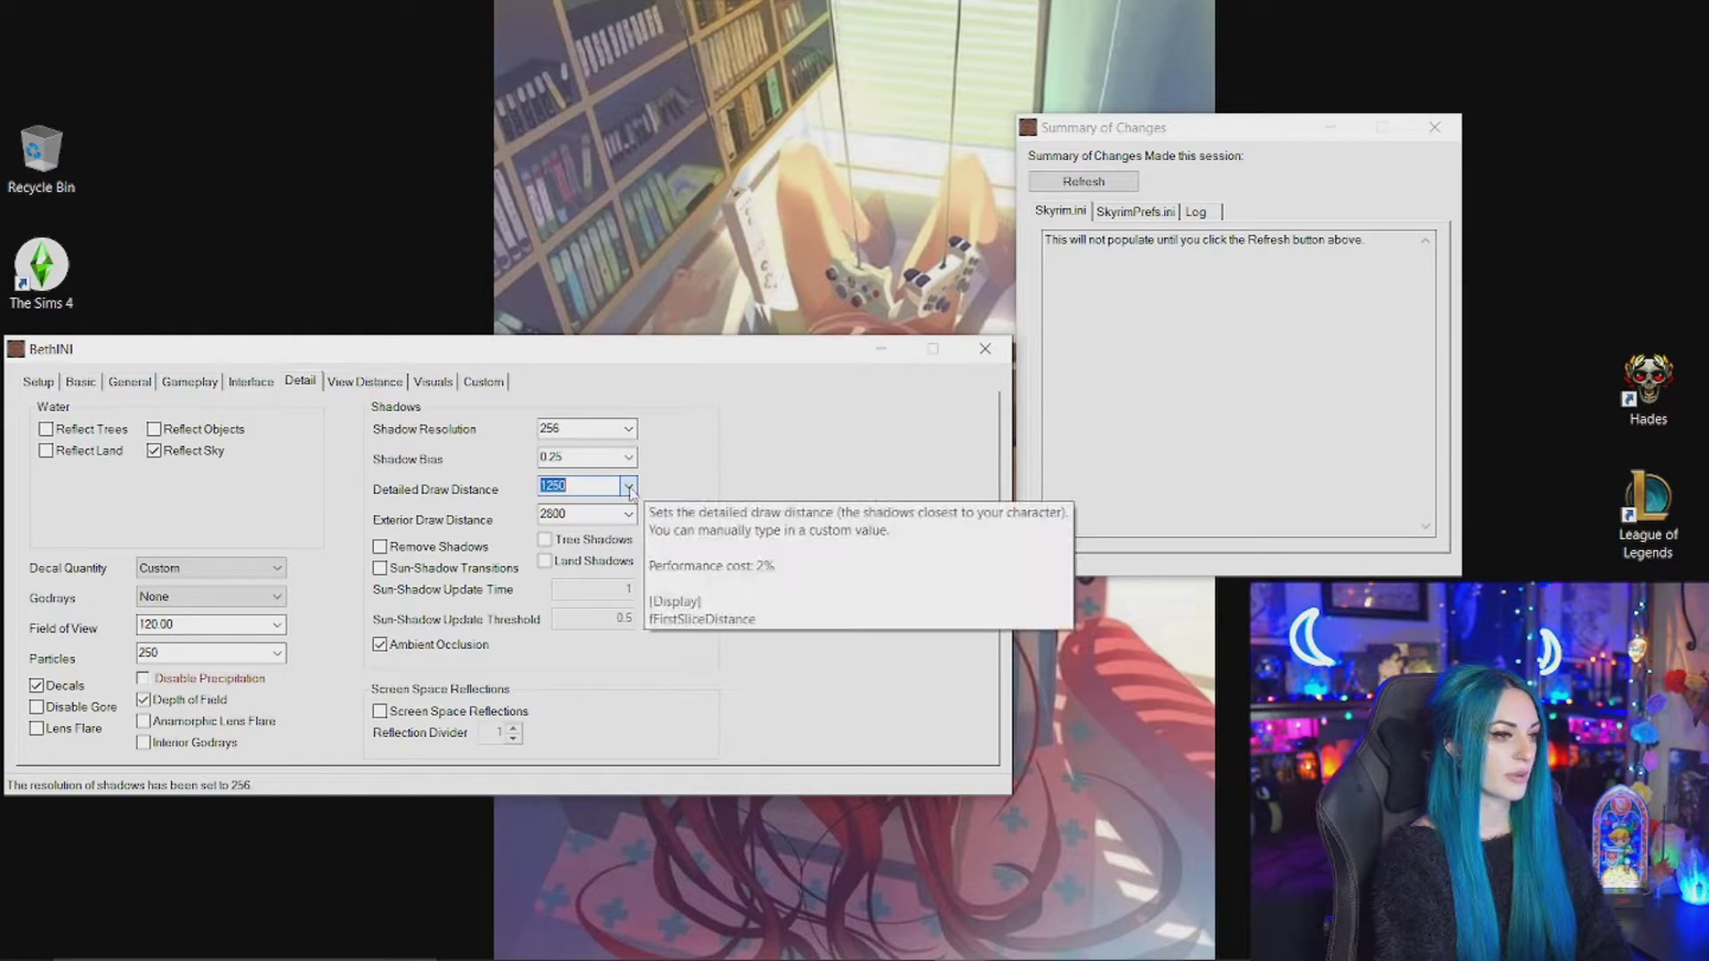
pyautogui.click(629, 515)
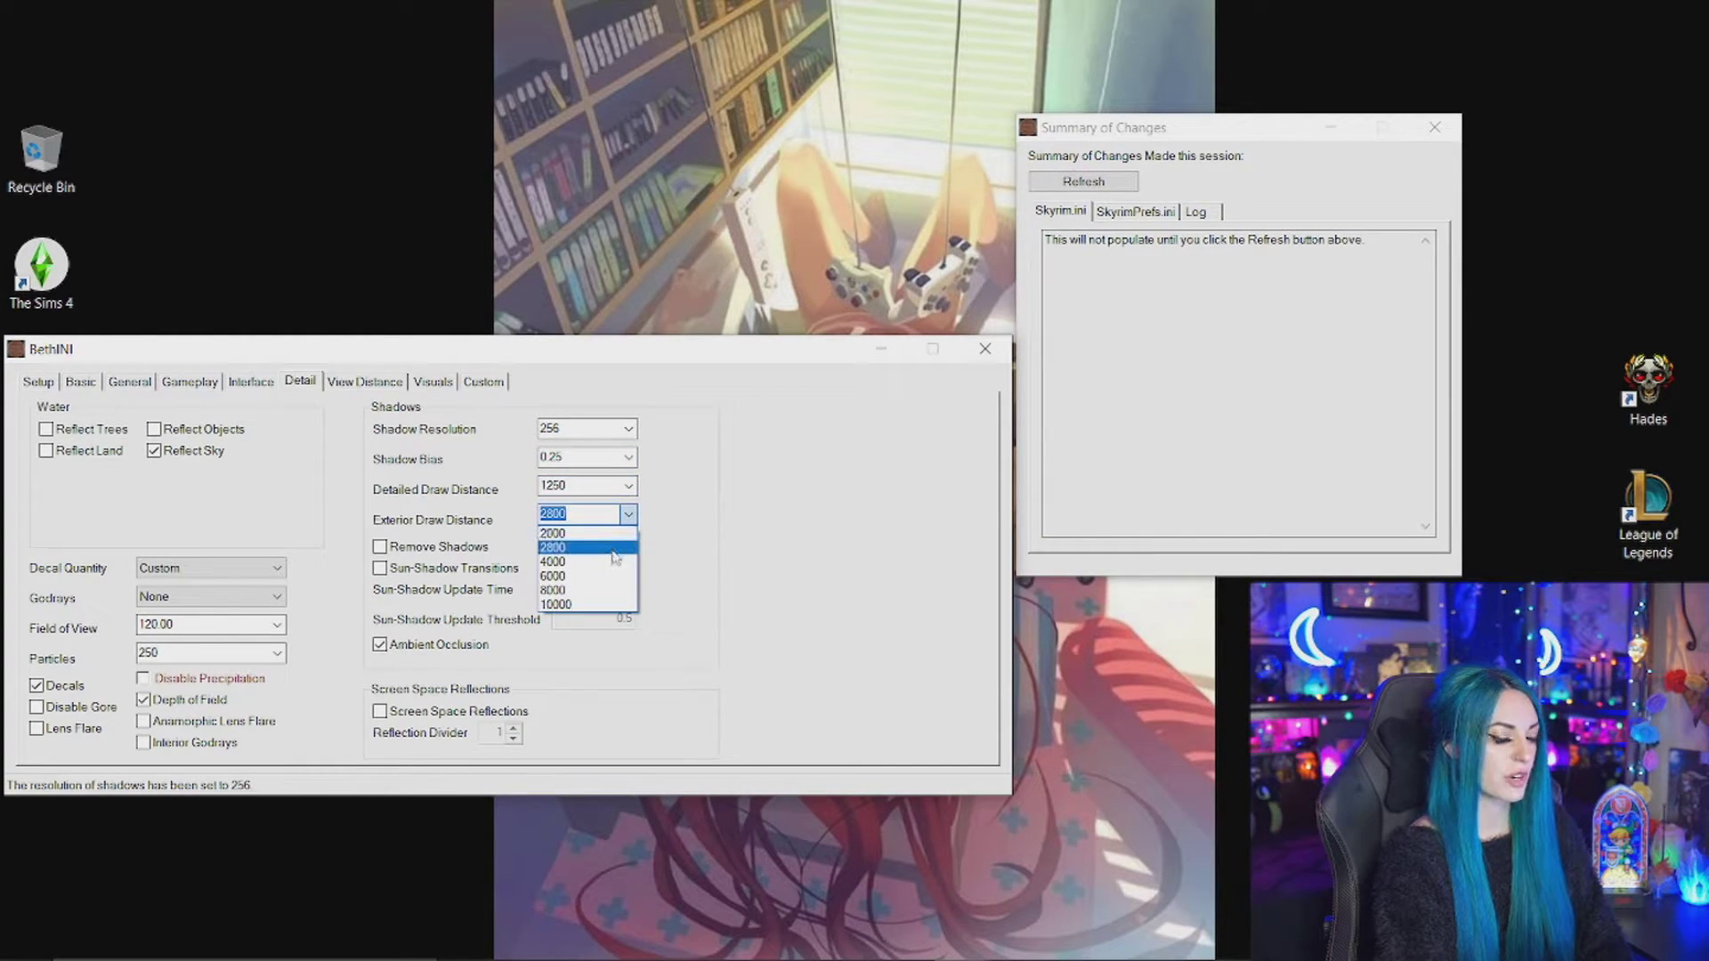
pyautogui.click(629, 515)
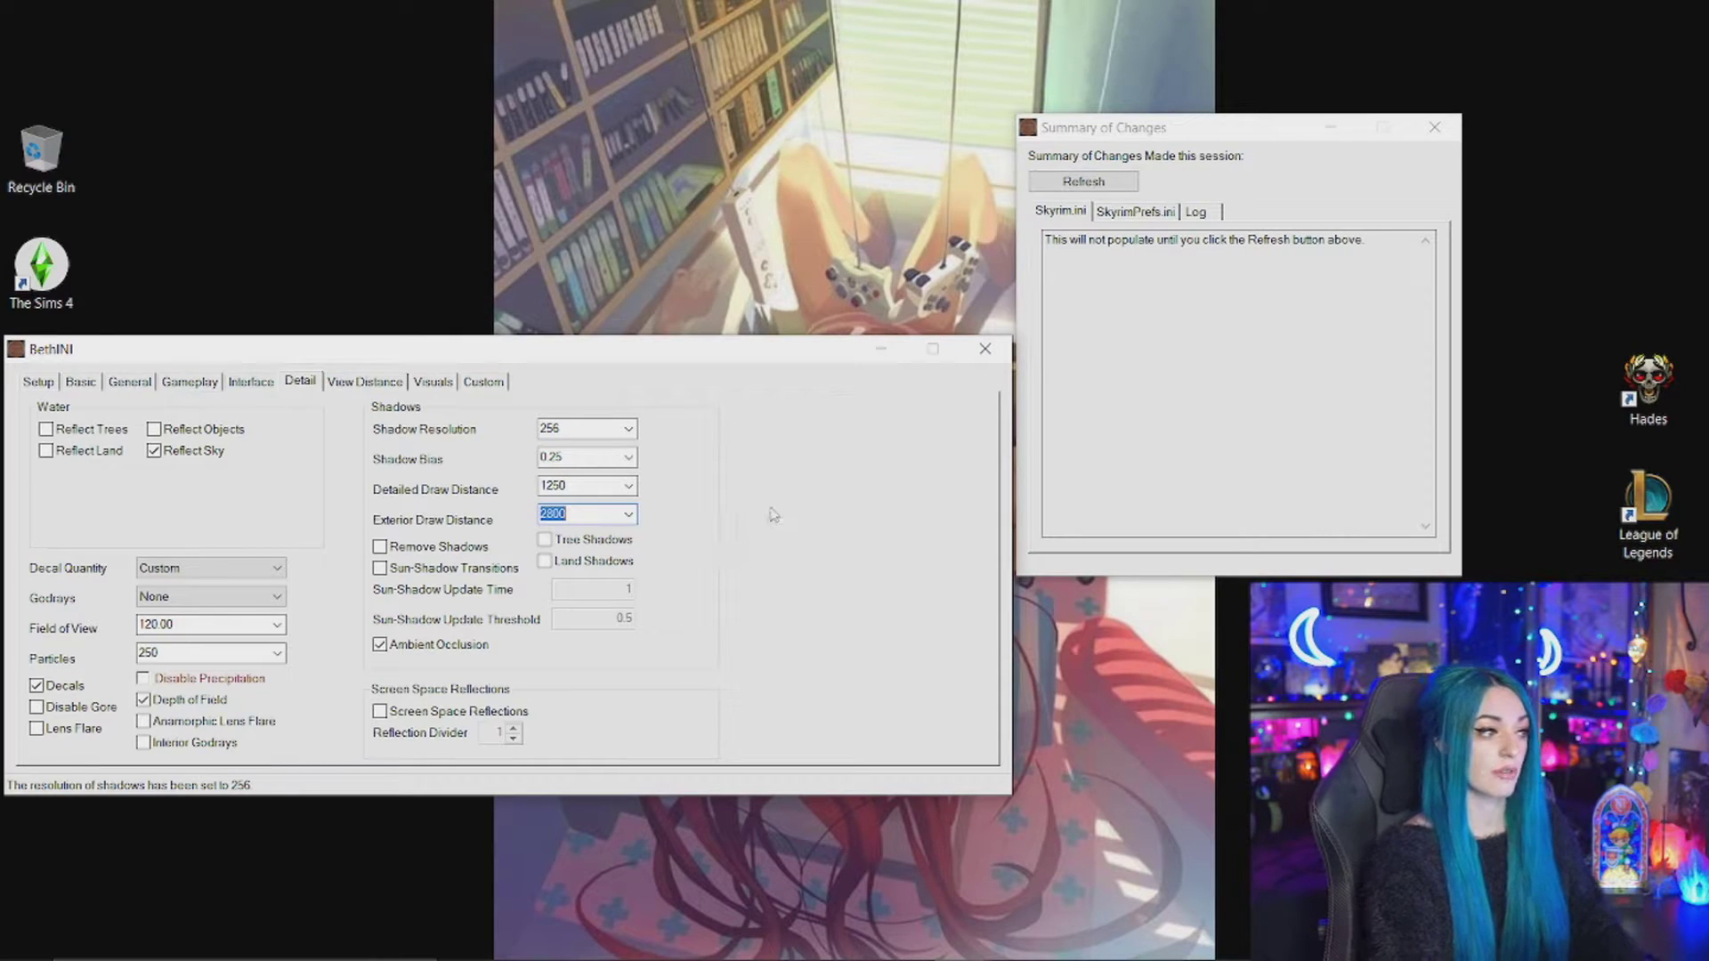
pyautogui.moveTo(562, 550)
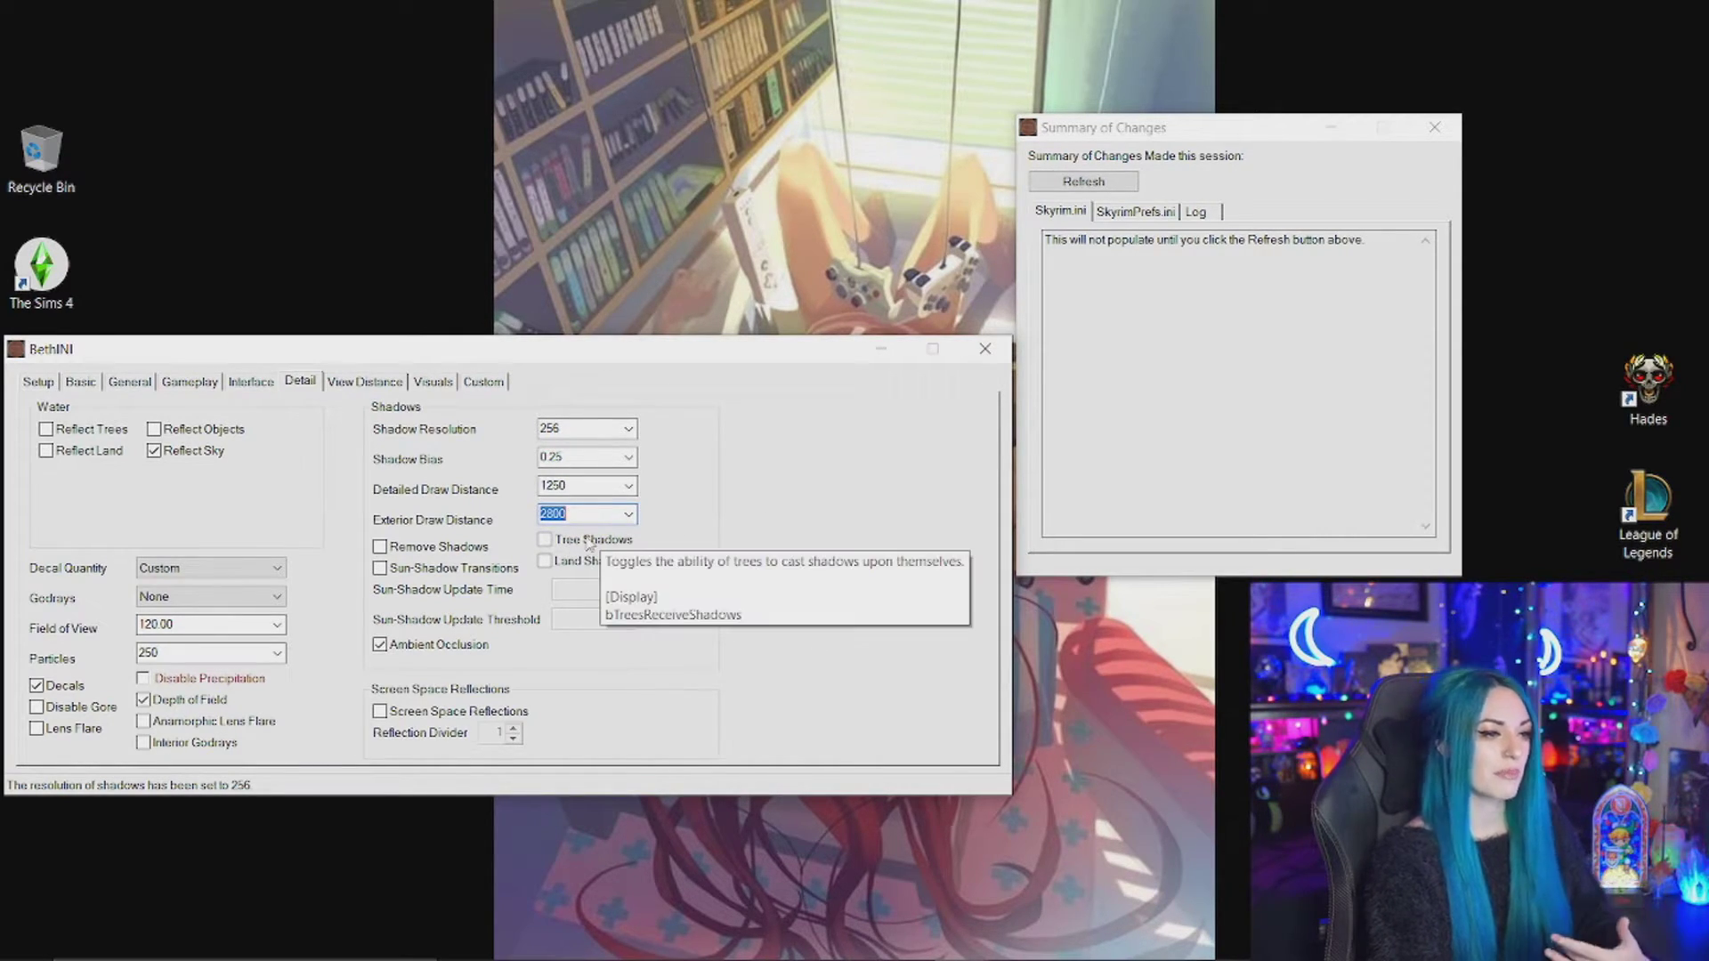
pyautogui.moveTo(618, 541)
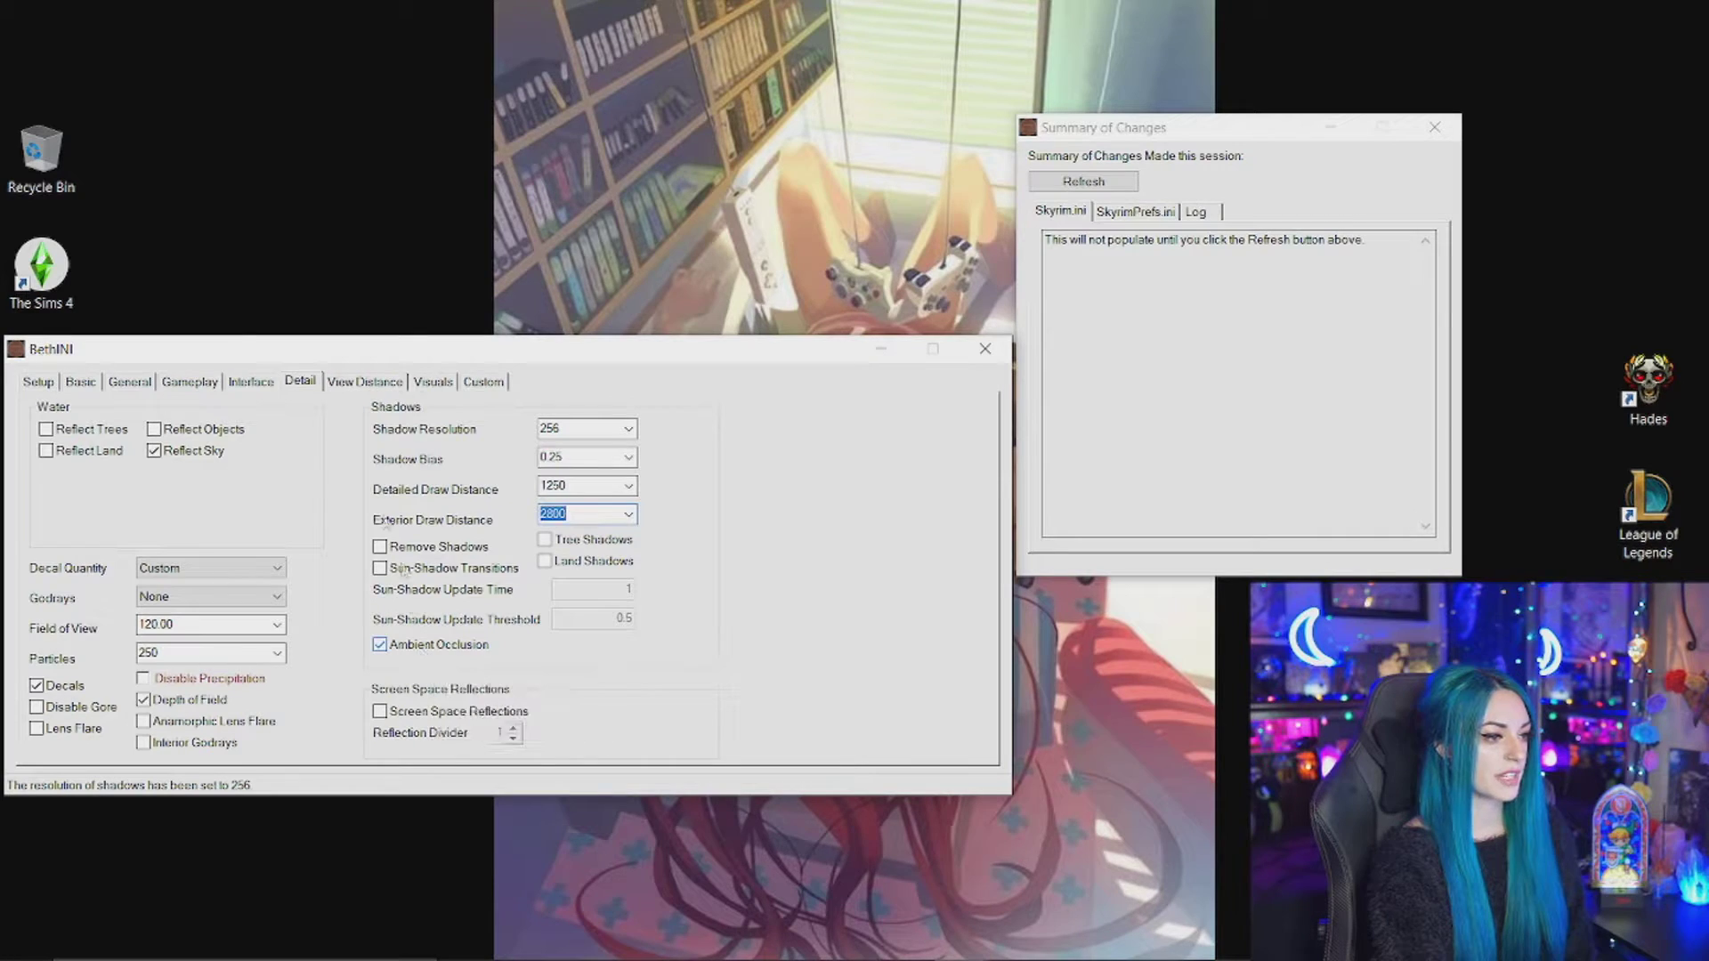
pyautogui.click(365, 381)
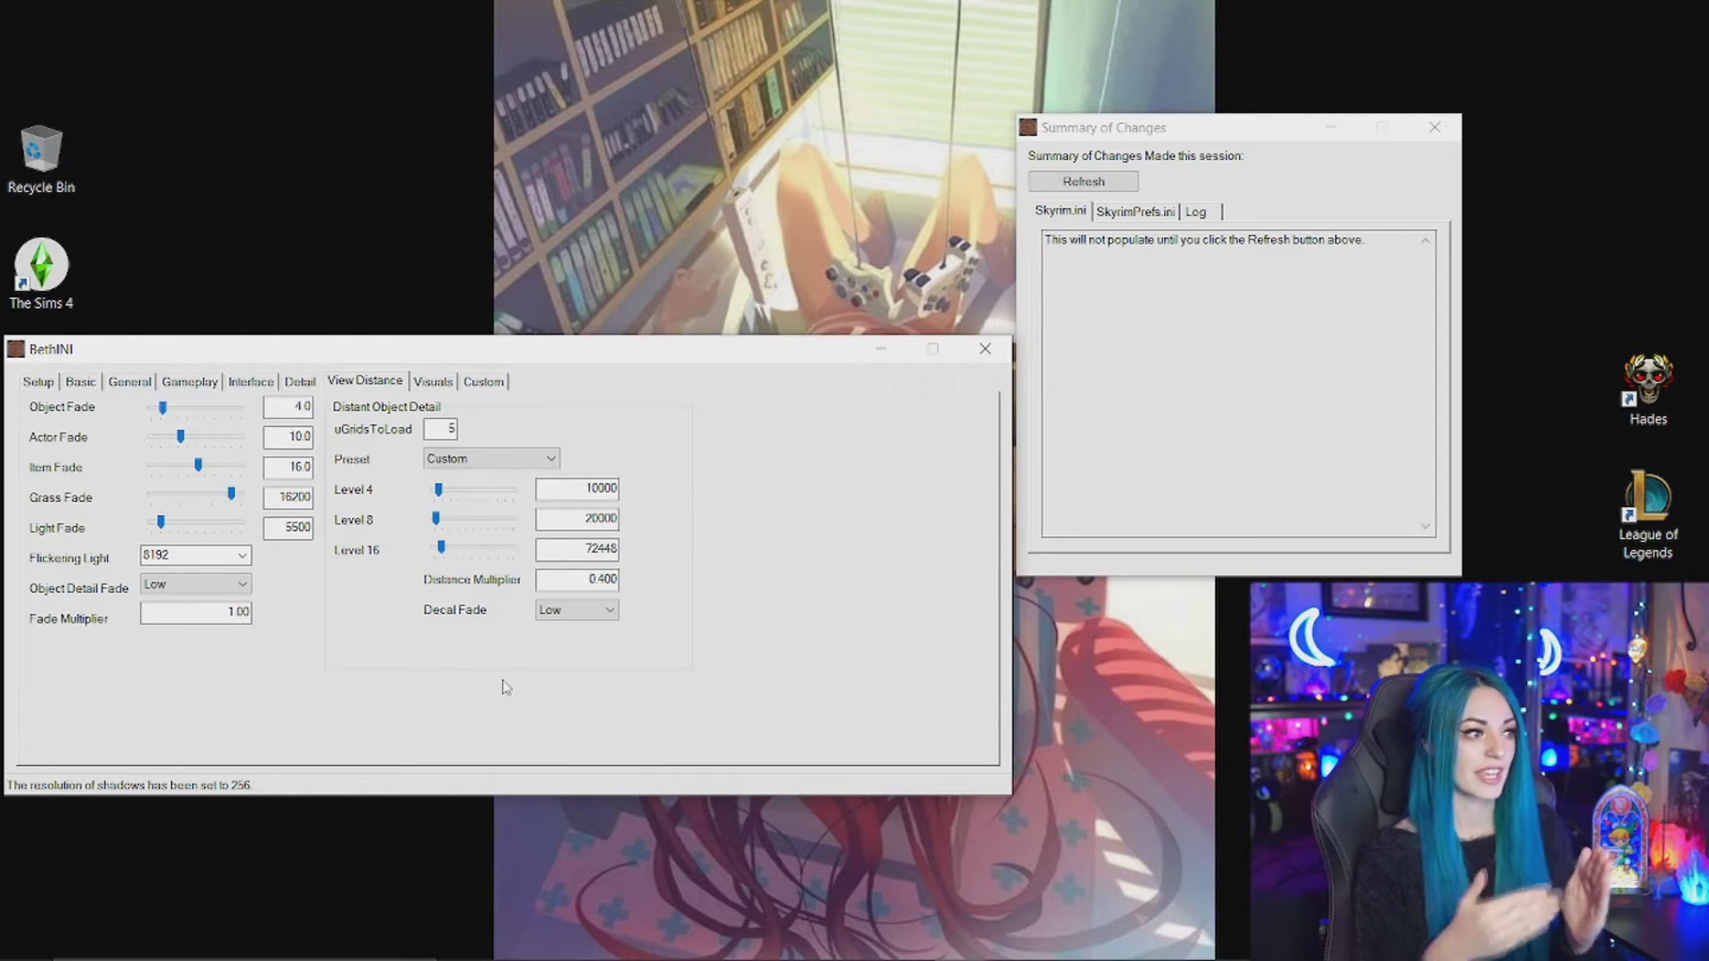
# Keep Object Detail Fade at Low and the distant object detail preset on Custom.
pyautogui.moveTo(164, 411)
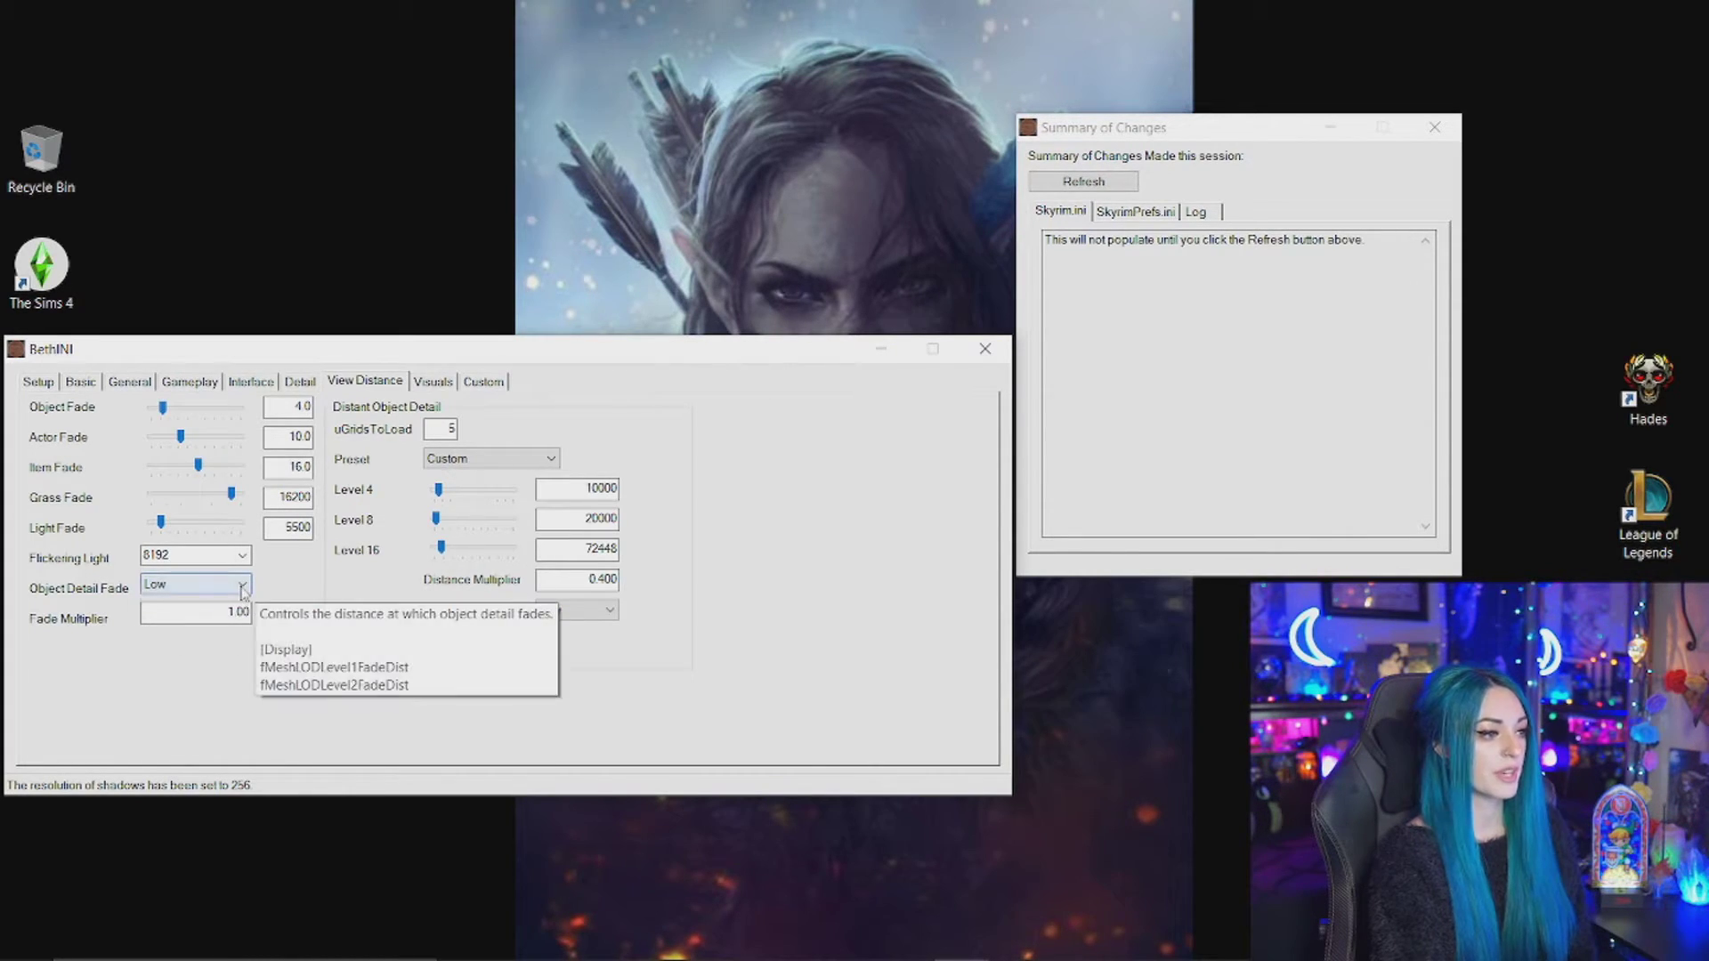
pyautogui.click(242, 586)
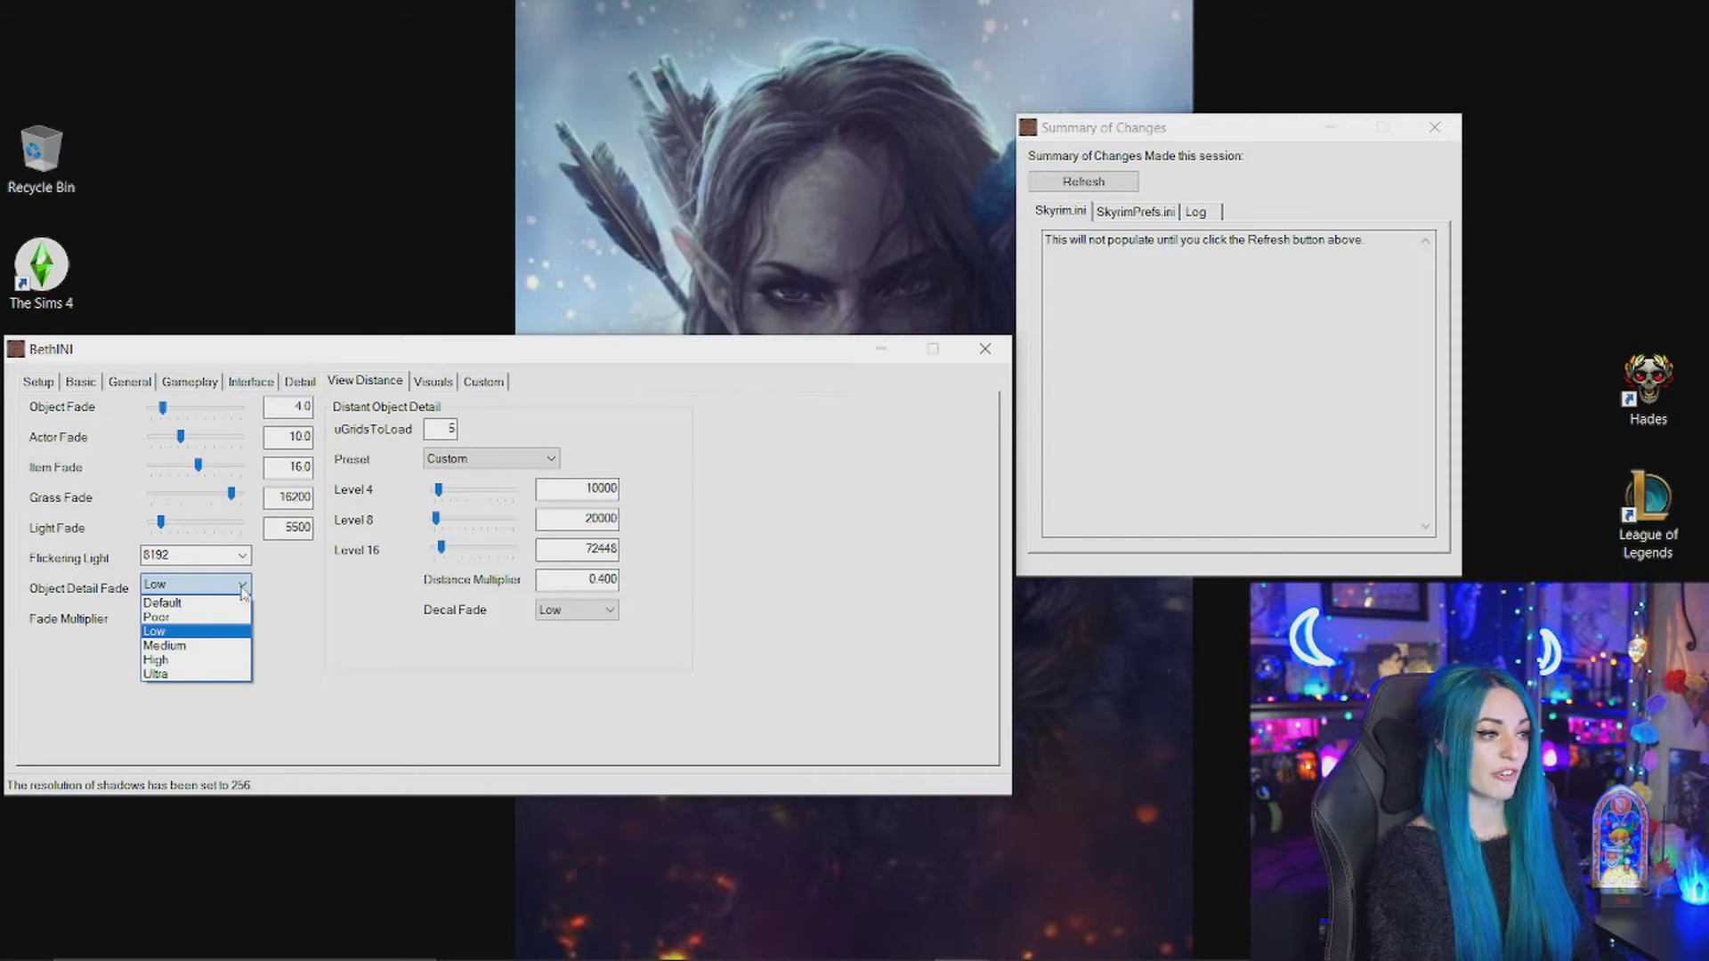
pyautogui.click(242, 587)
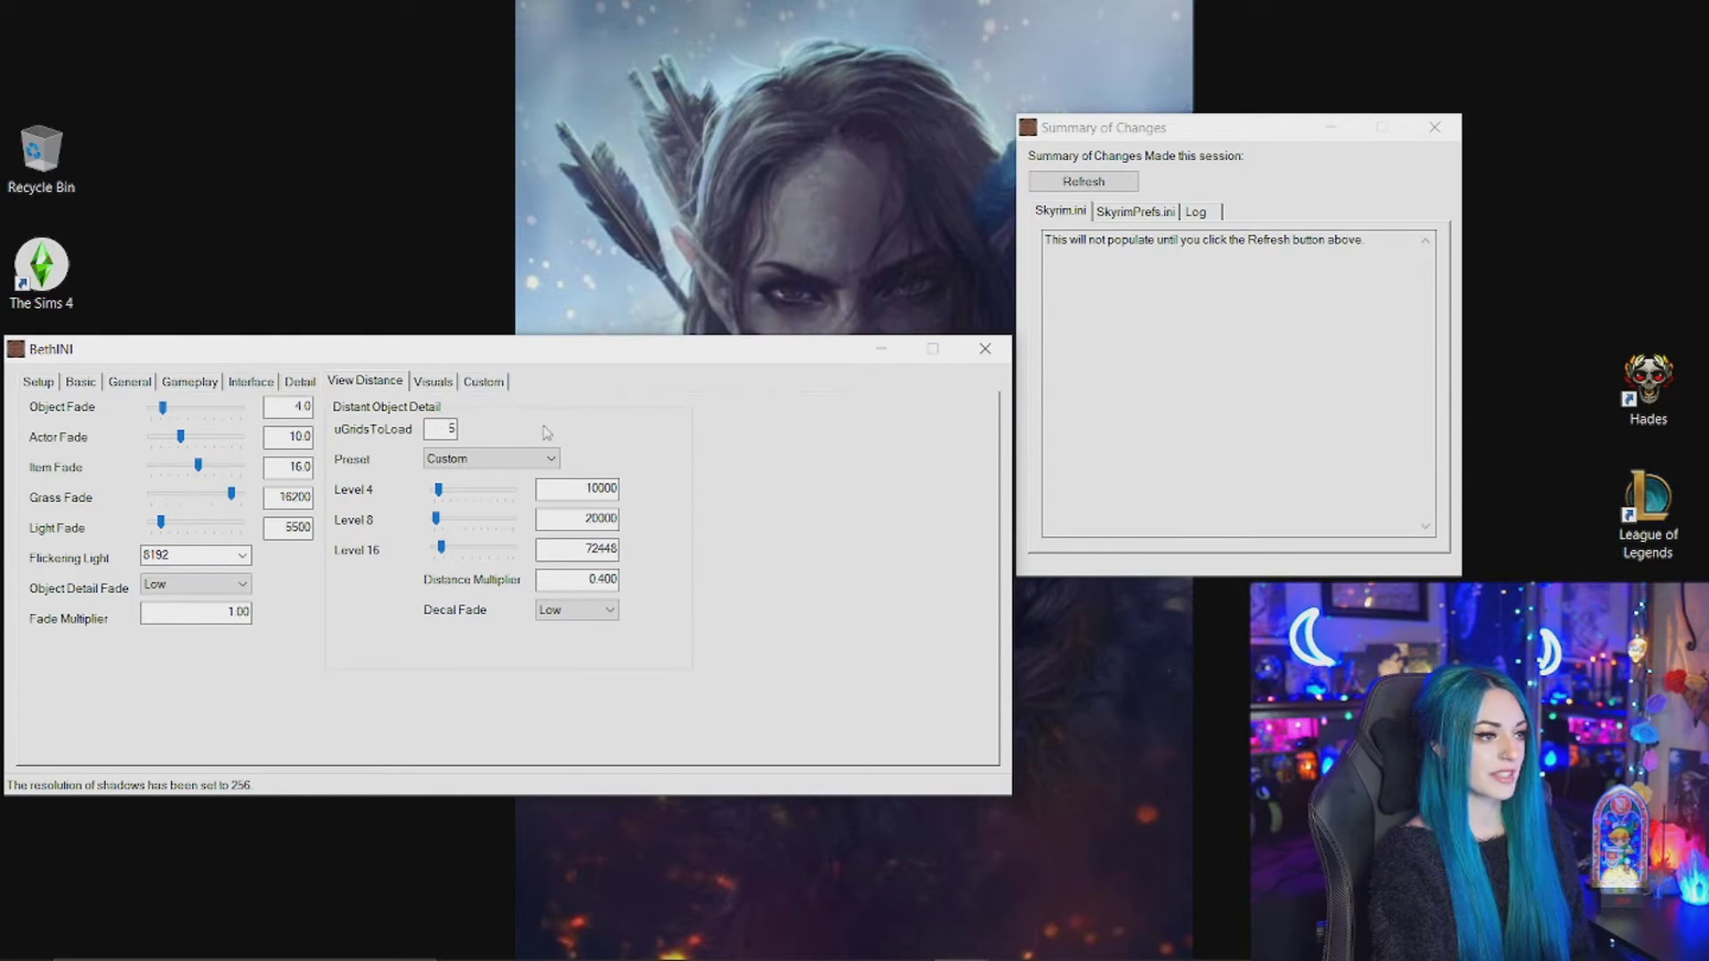
pyautogui.click(516, 461)
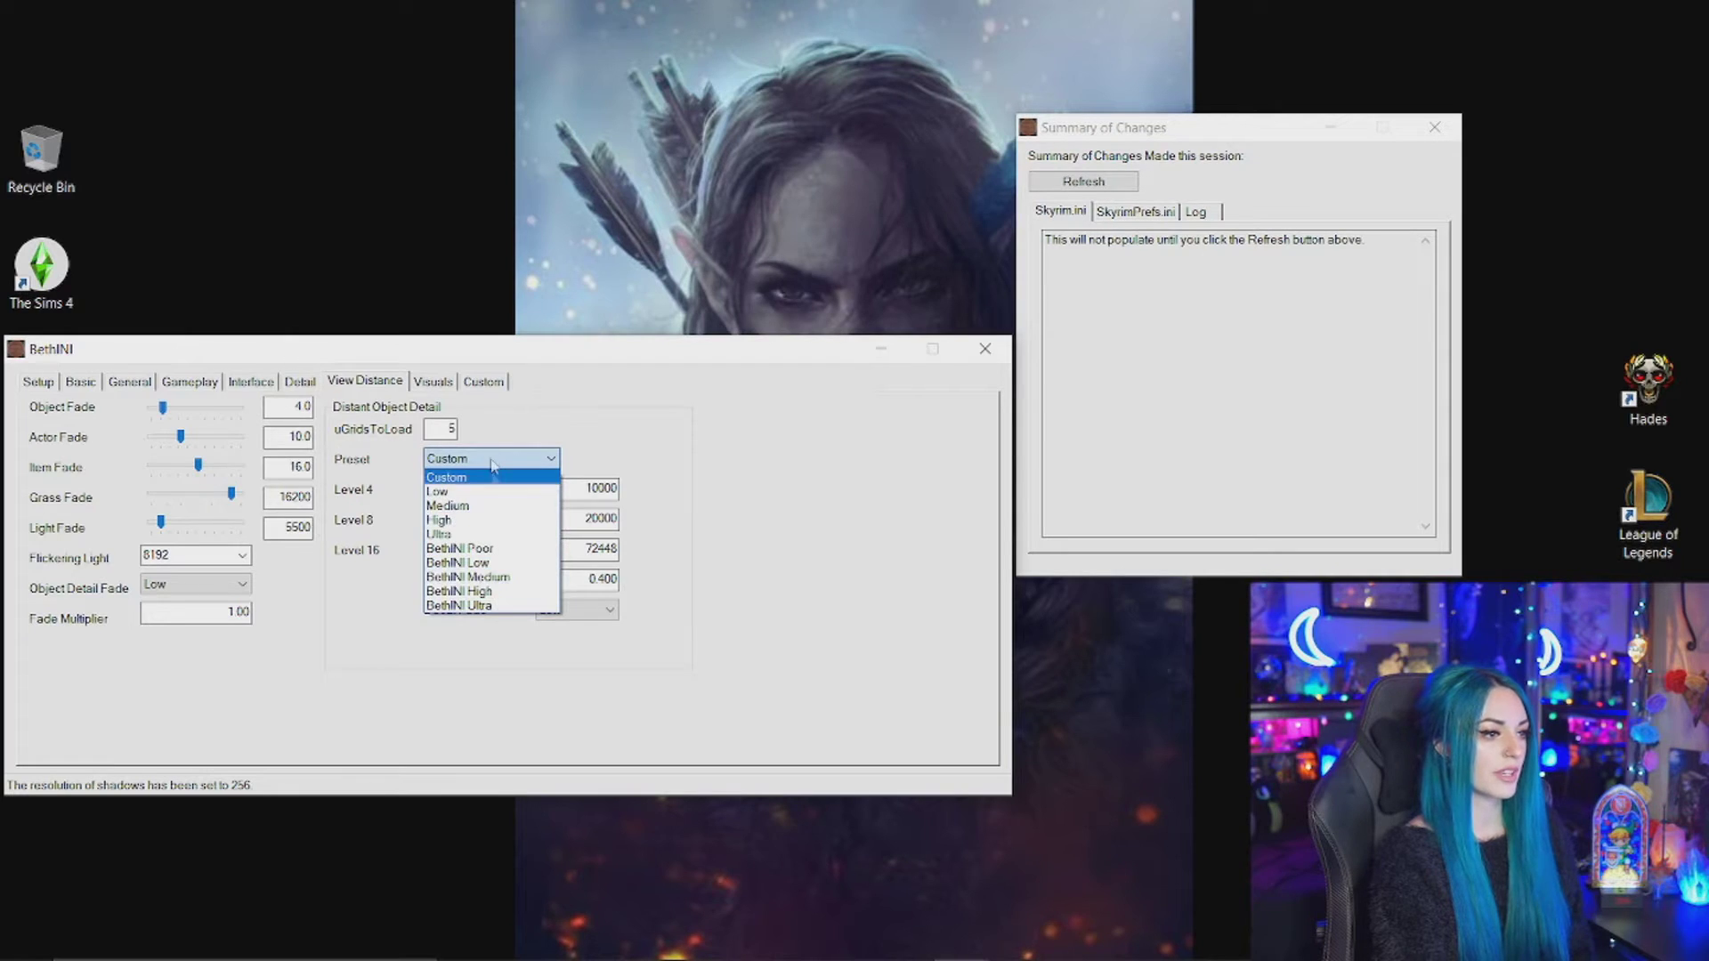
pyautogui.click(535, 462)
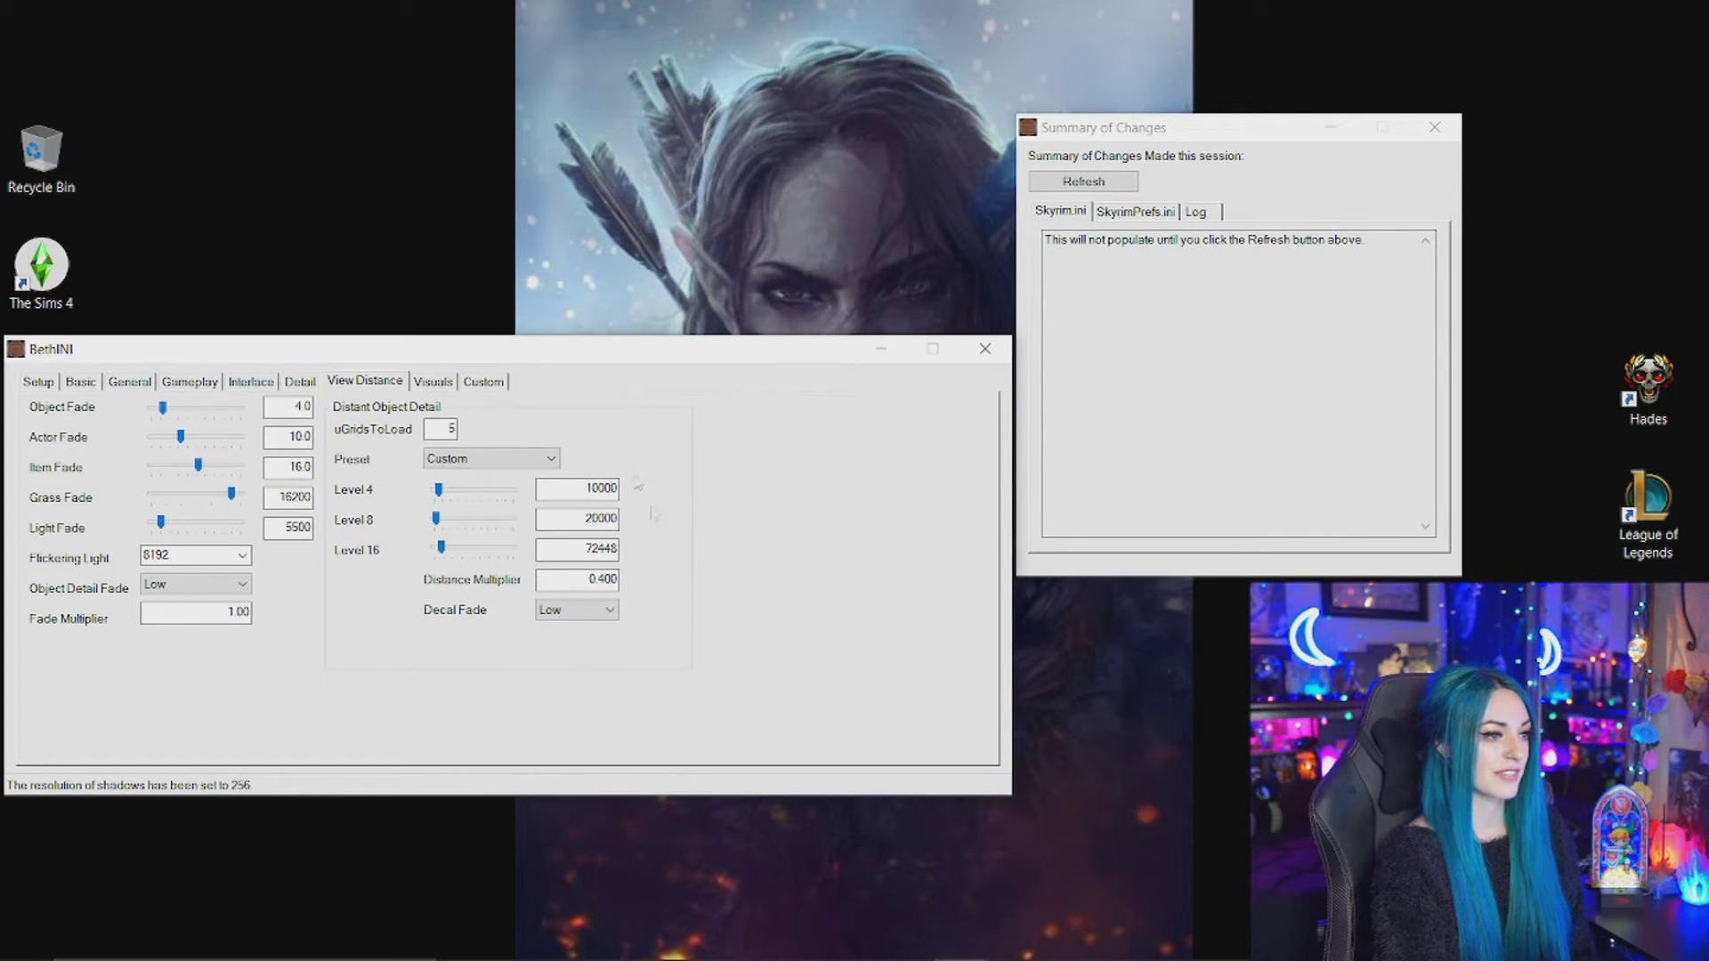
# On the Visuals tab, leave Grass Wind Speed at Default.
pyautogui.click(422, 388)
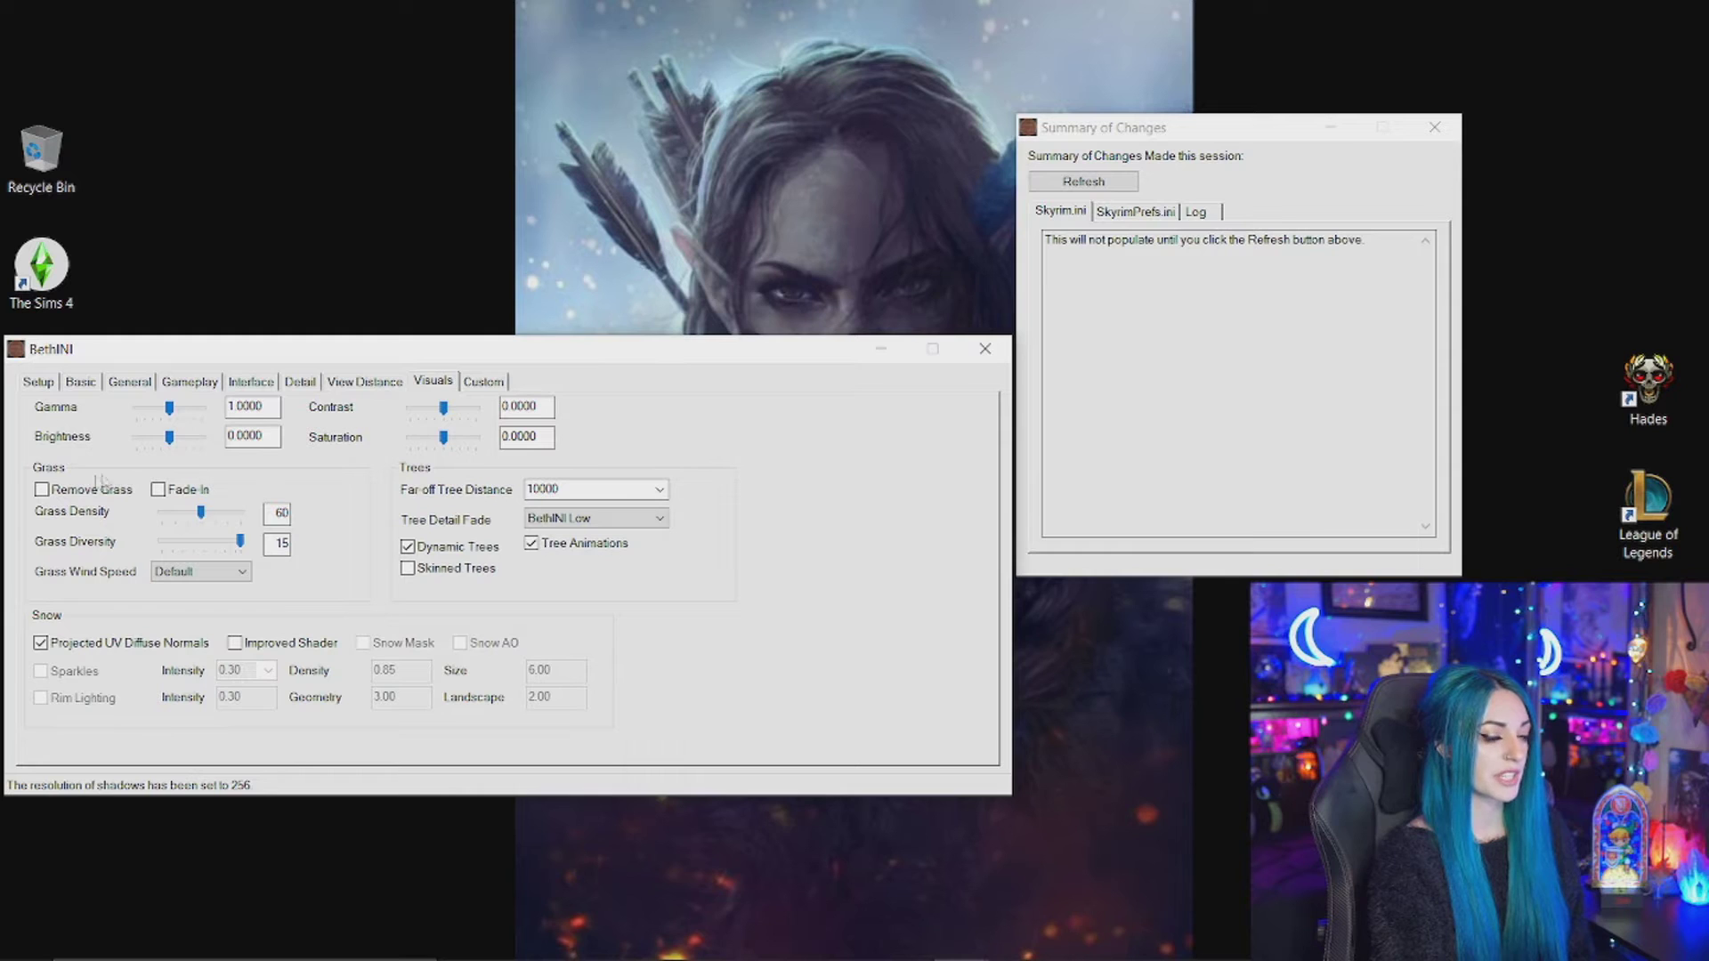
pyautogui.moveTo(78, 493)
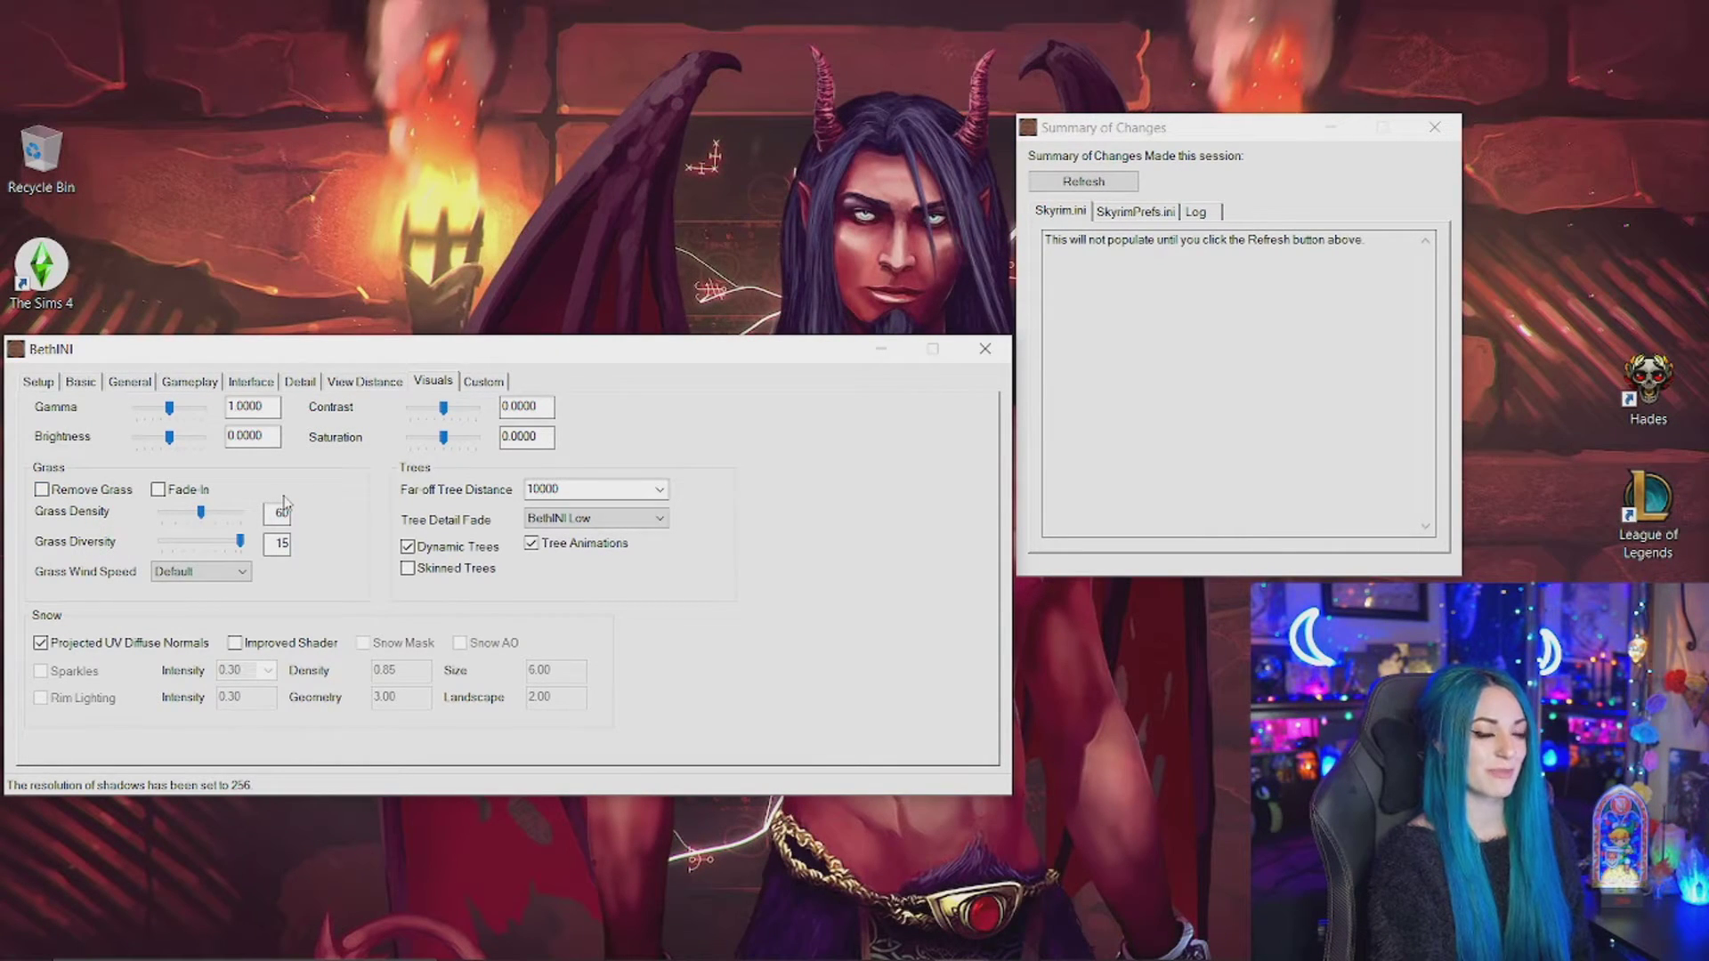
pyautogui.moveTo(240, 545)
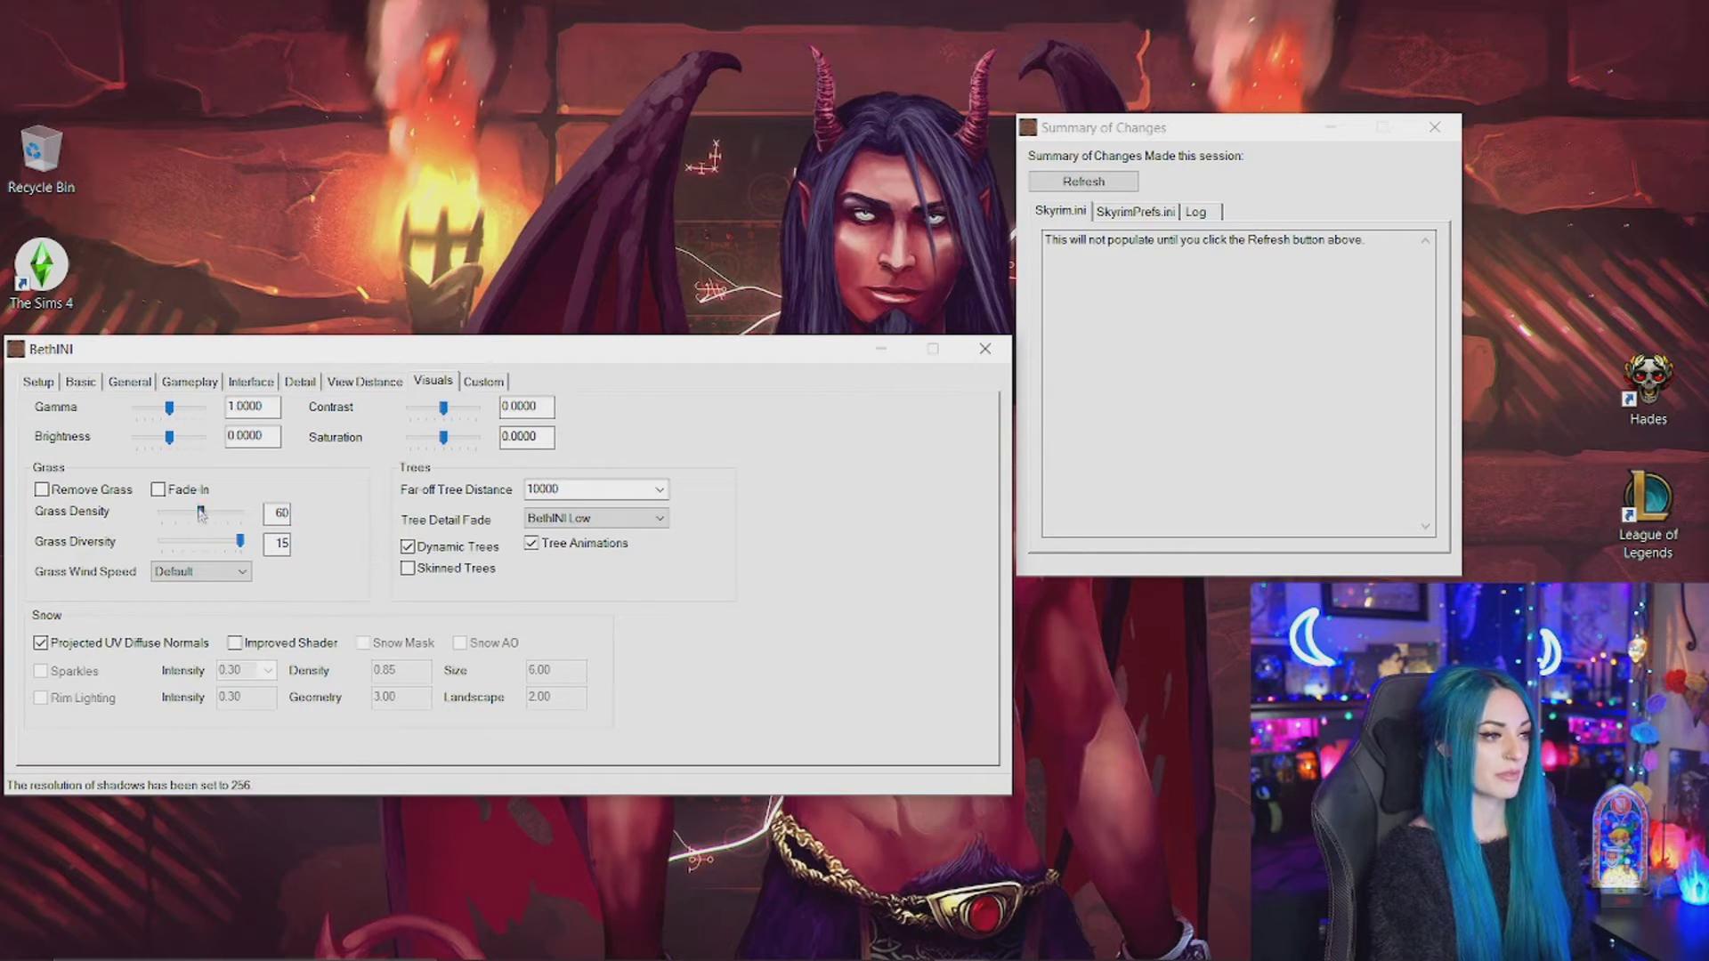
pyautogui.moveTo(201, 521)
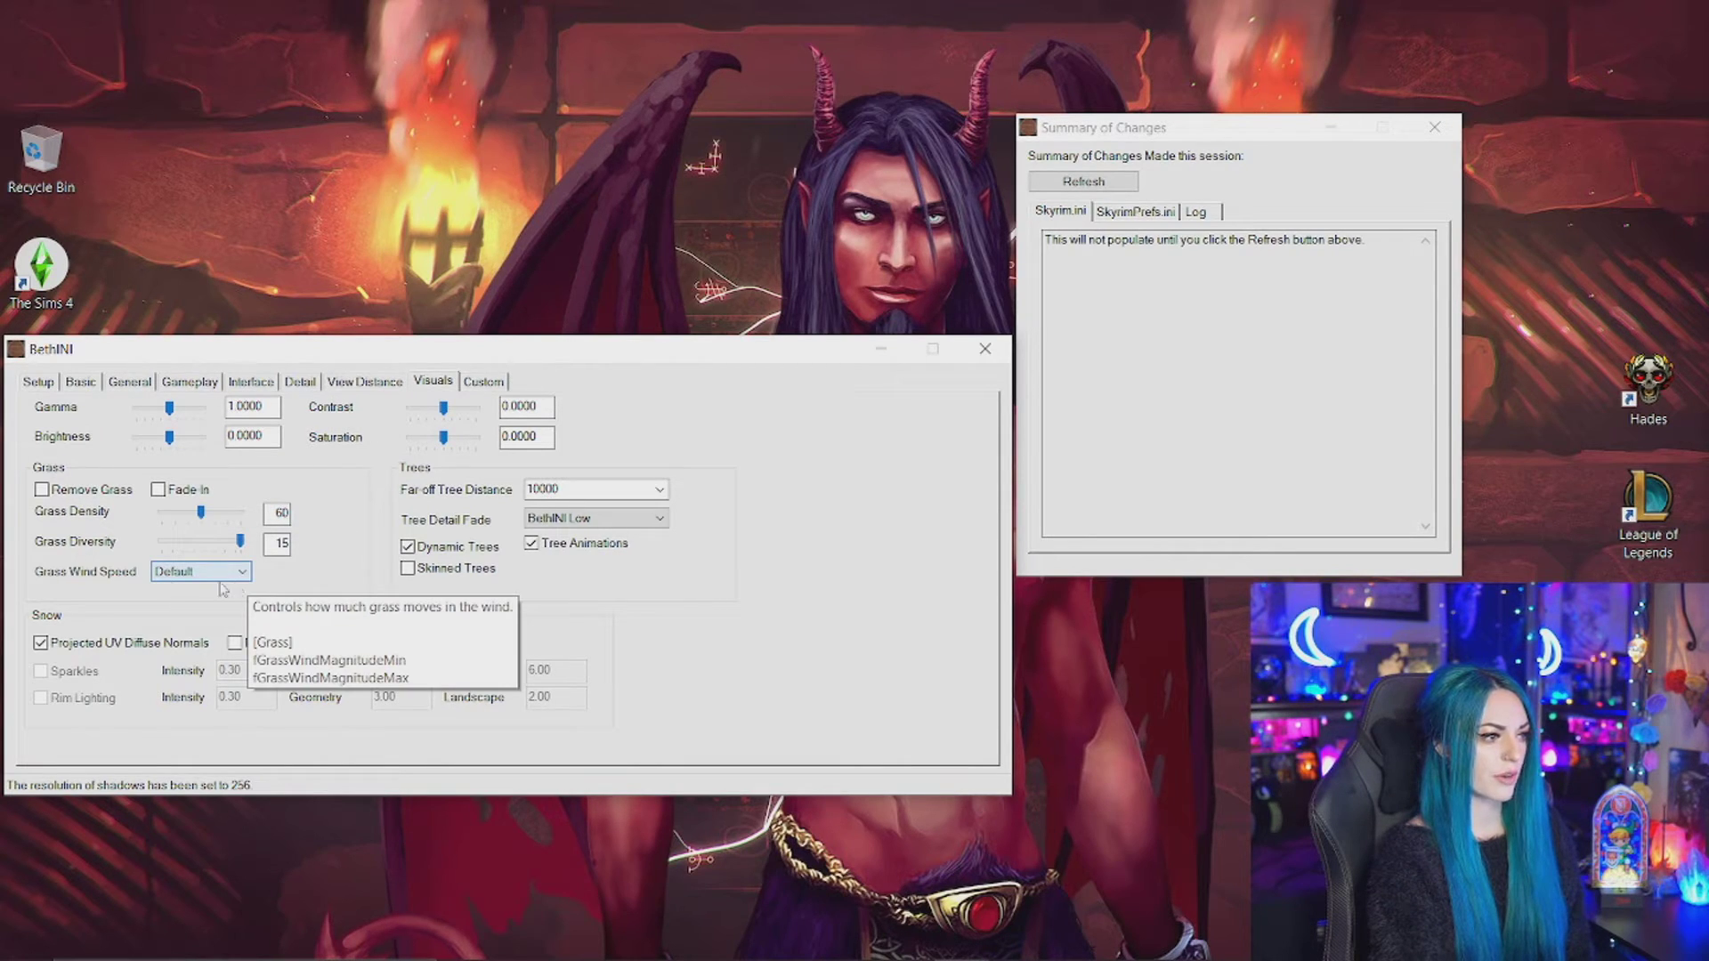
pyautogui.click(207, 576)
pyautogui.click(203, 588)
pyautogui.click(201, 575)
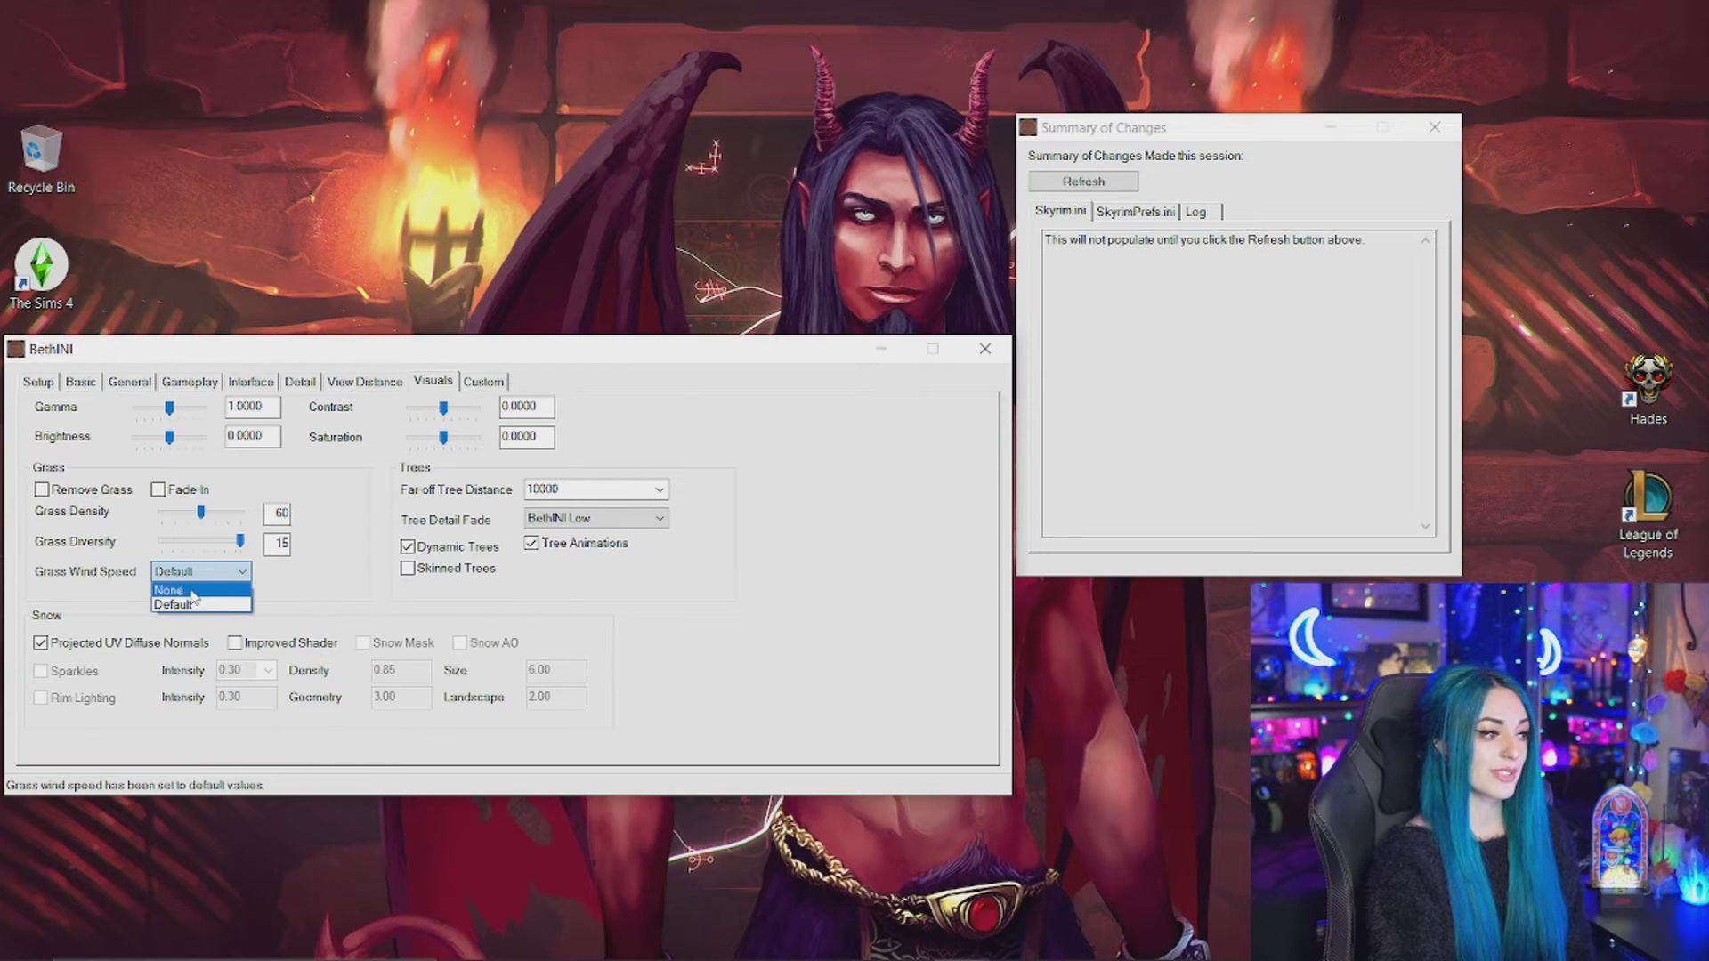
pyautogui.click(189, 604)
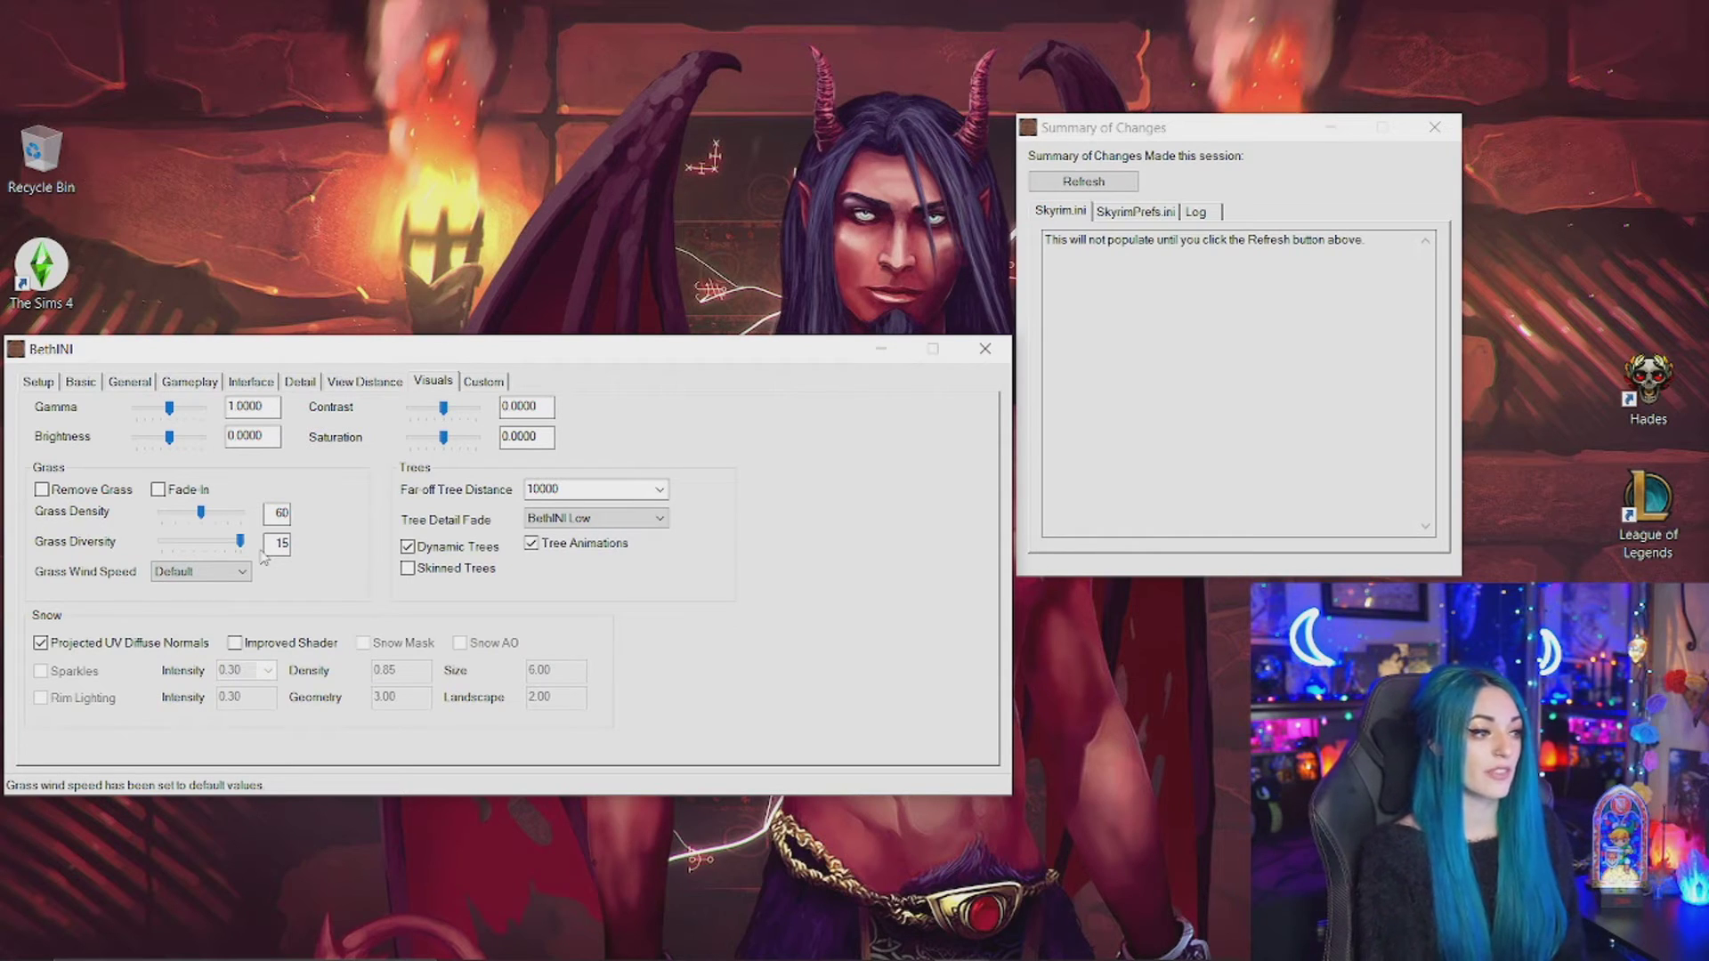
# Leave tree detail fade at BethINI Low and far-off tree distance at 10000, then open Custom.
pyautogui.click(652, 523)
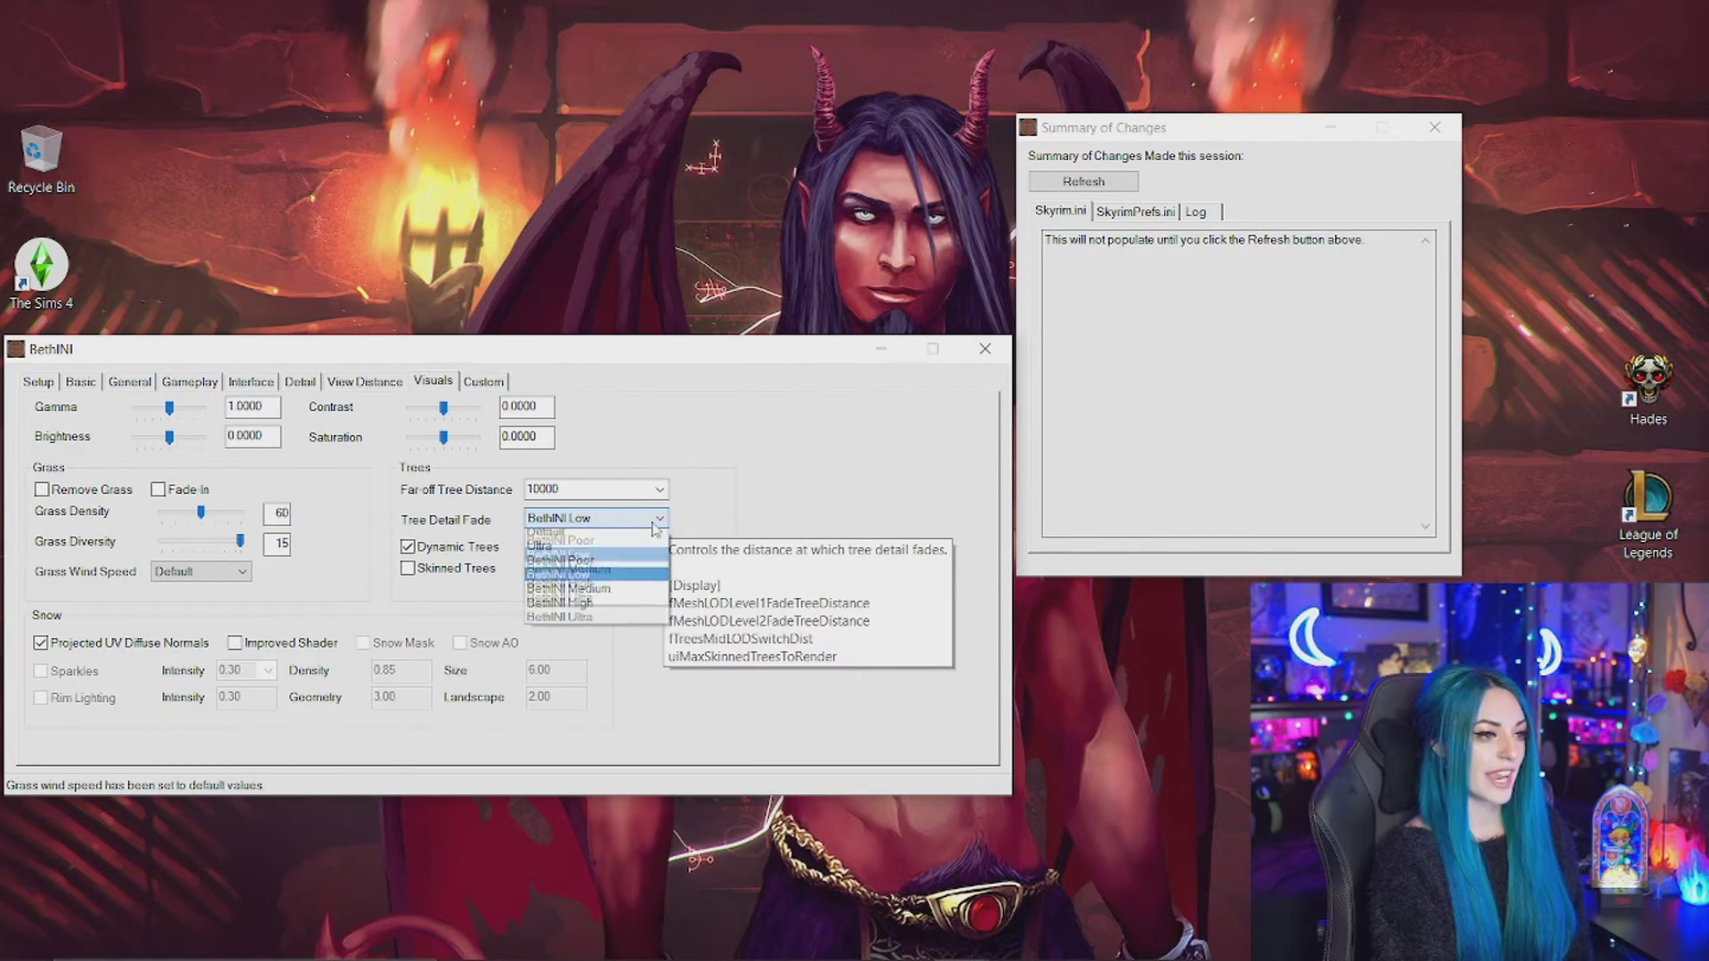
pyautogui.click(653, 523)
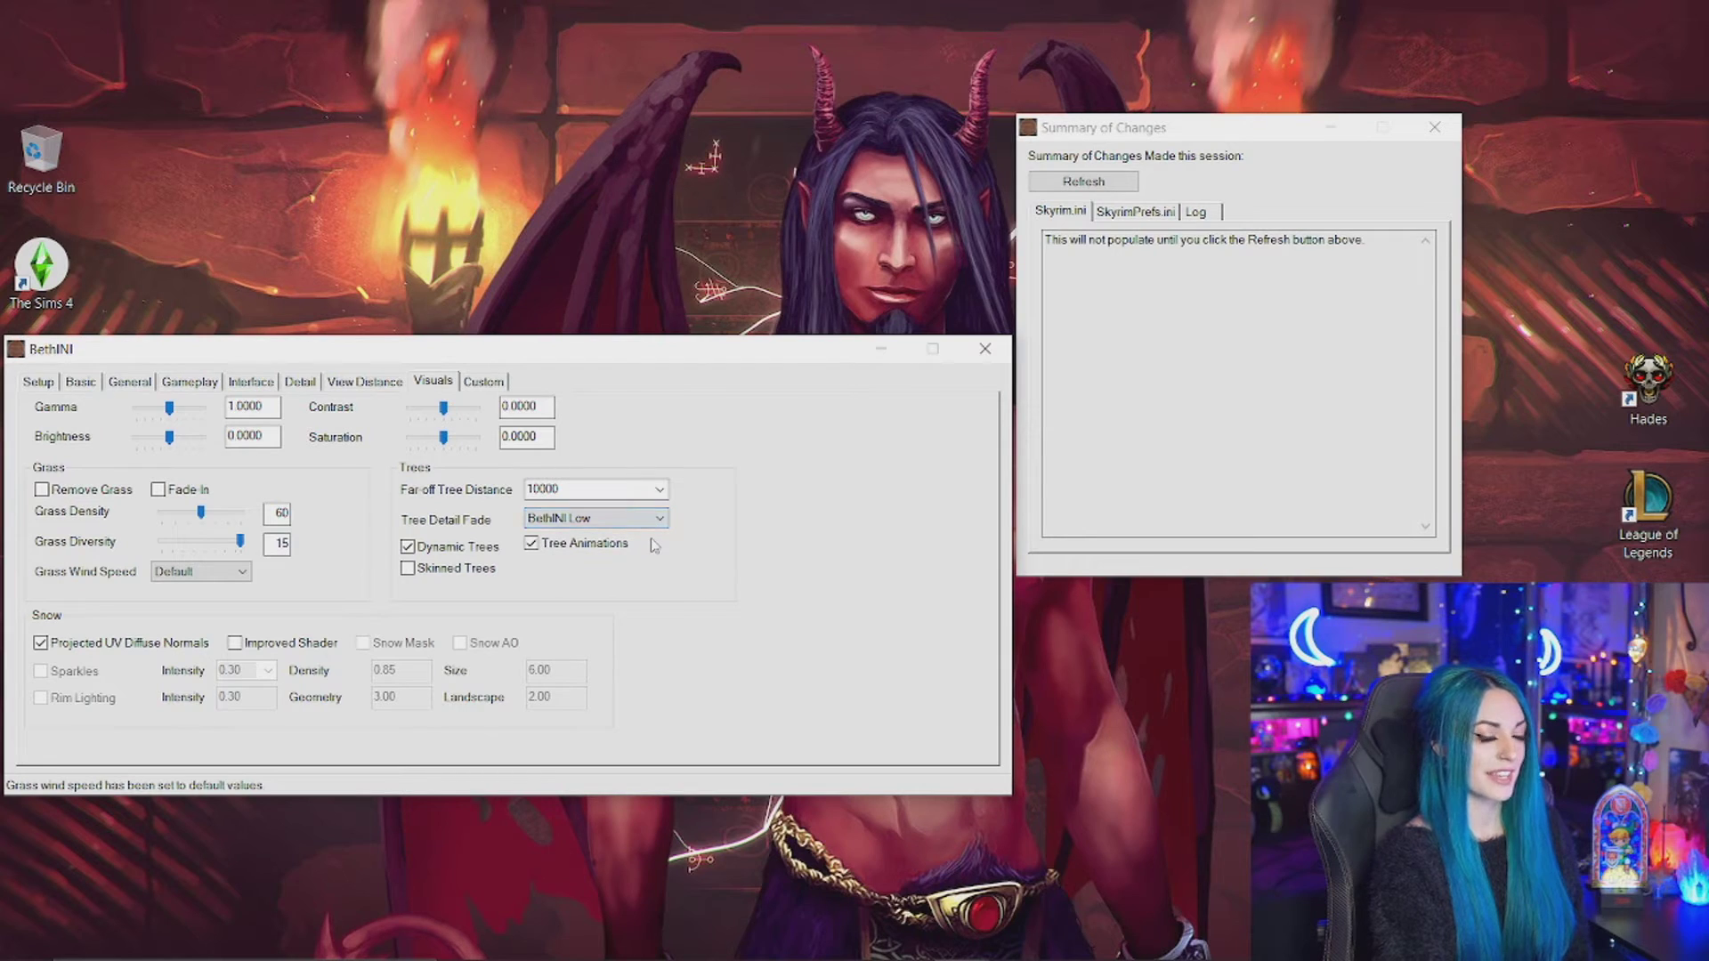
pyautogui.click(660, 490)
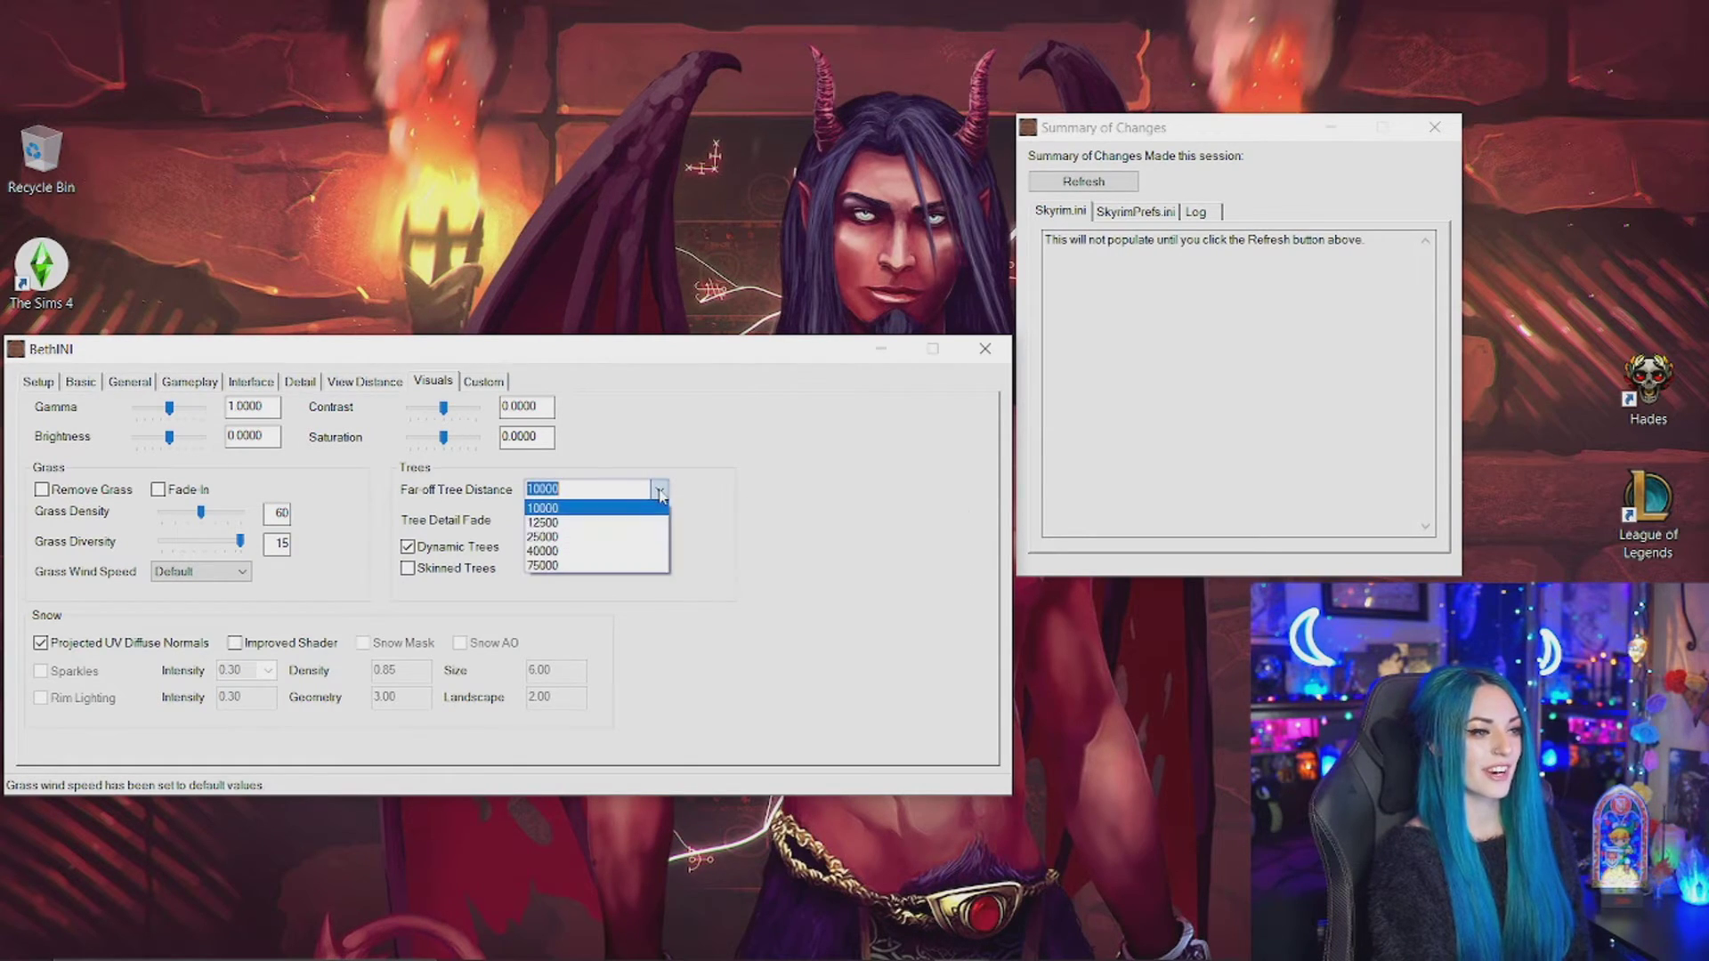
pyautogui.click(659, 491)
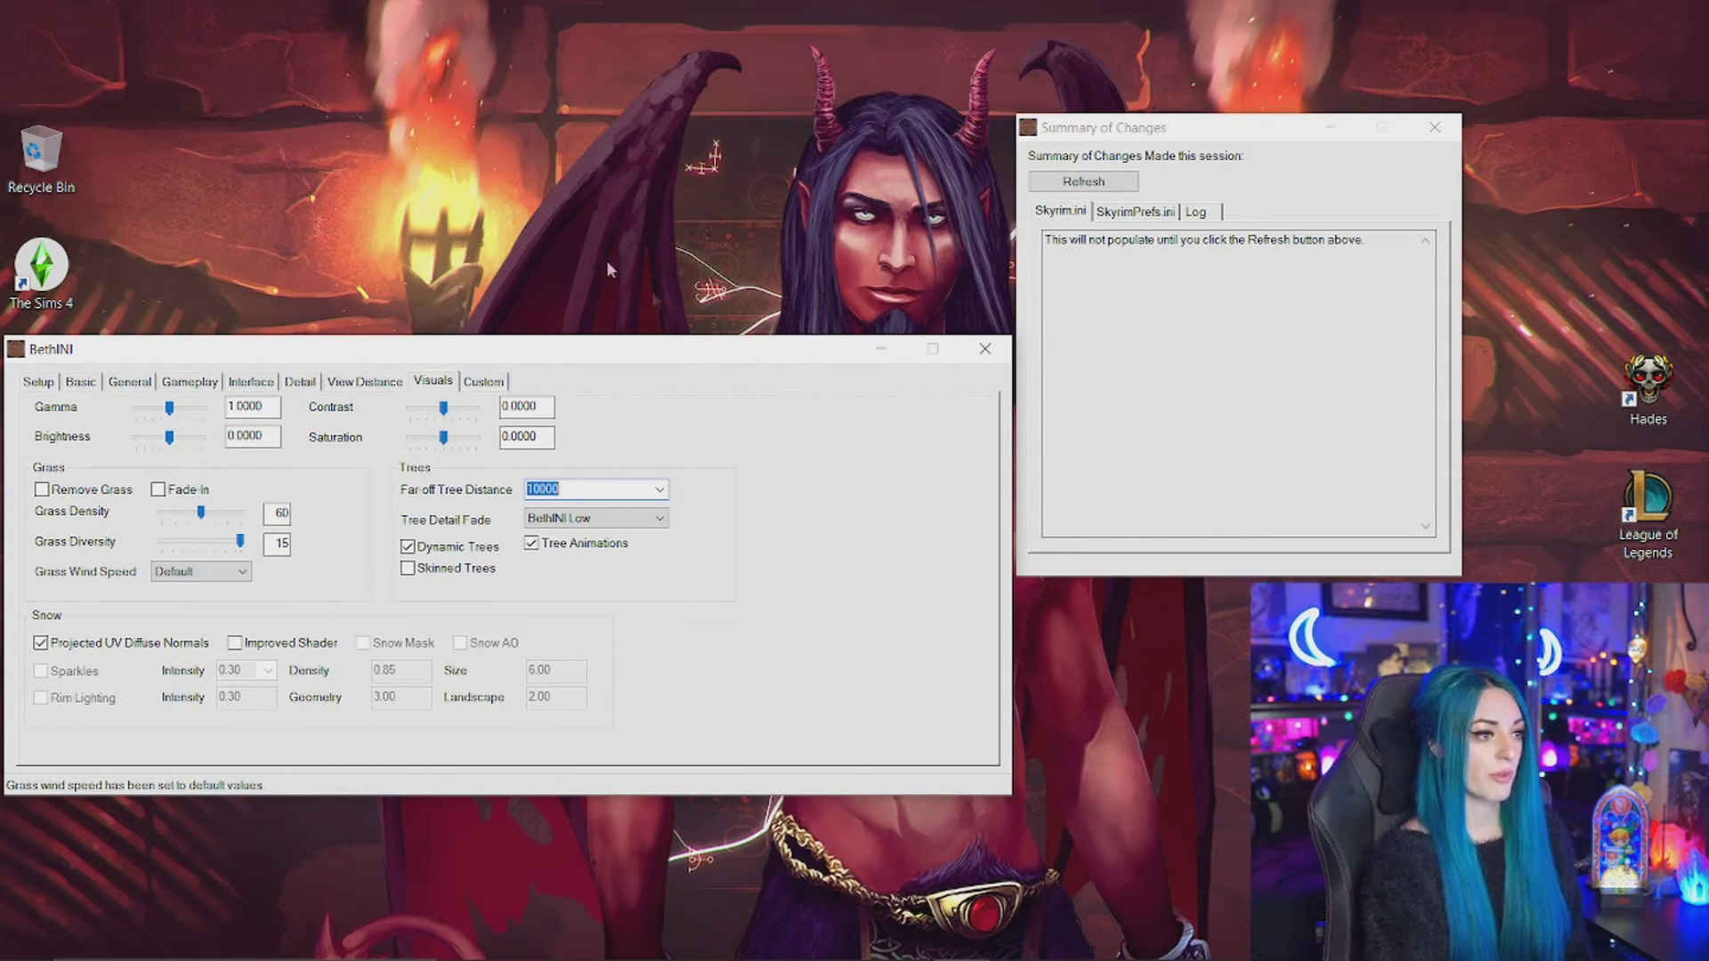
pyautogui.click(483, 380)
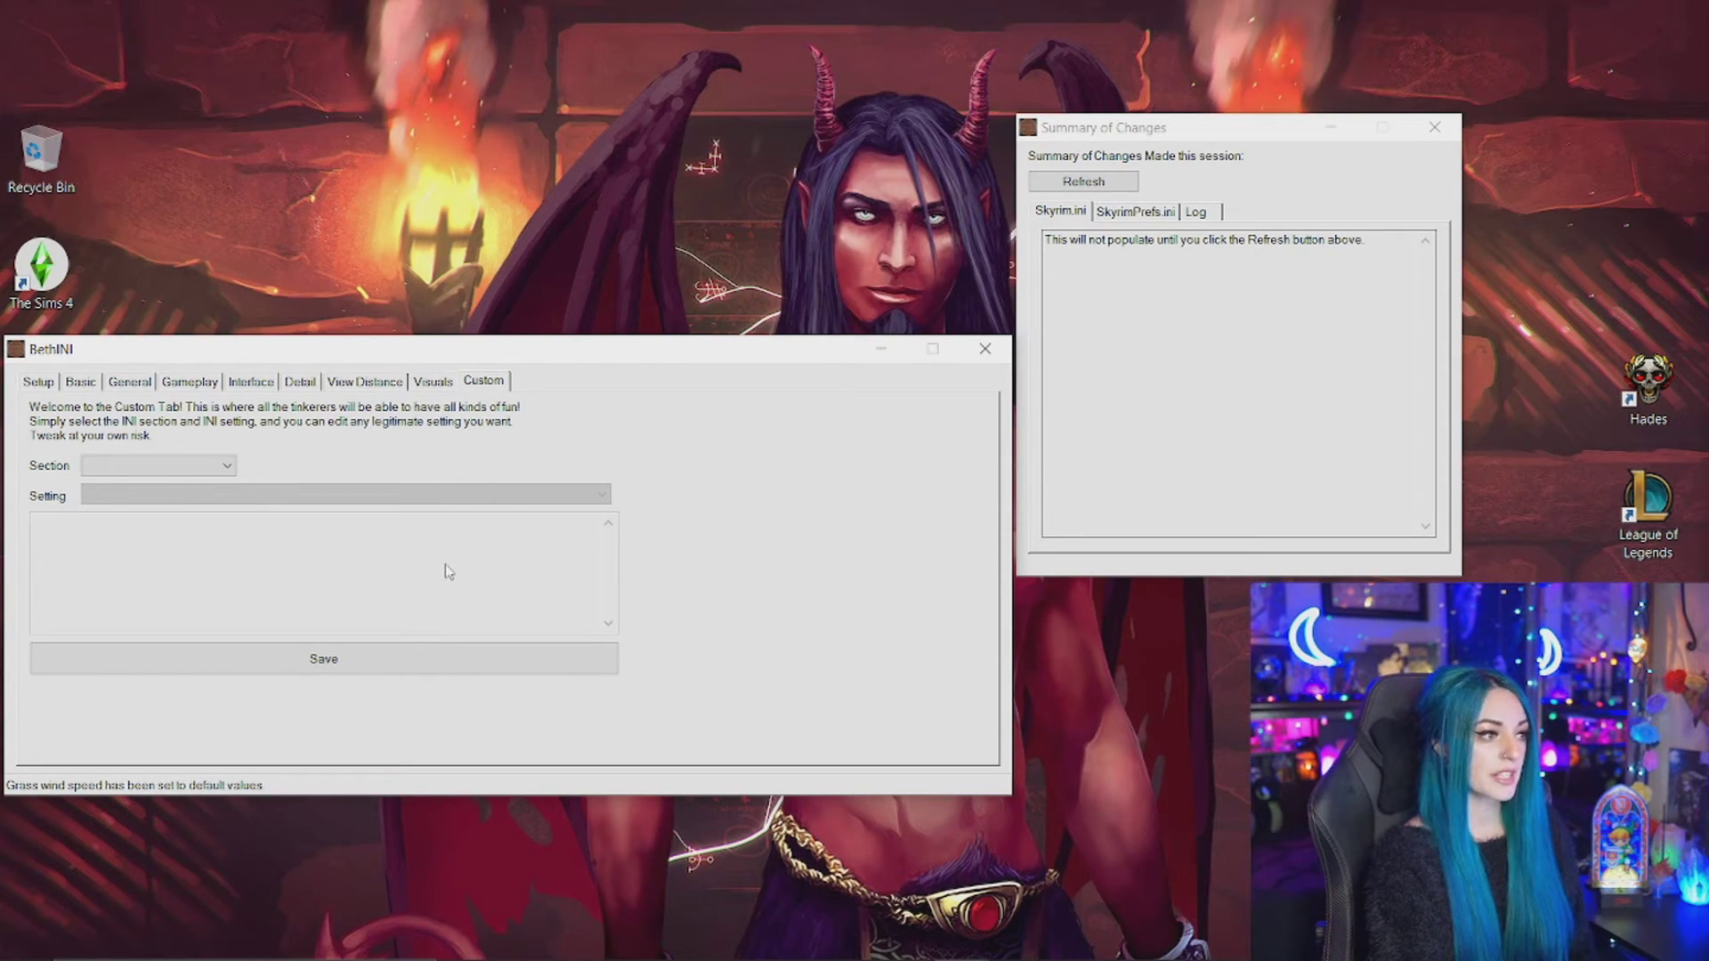
# In the Custom editor, select the Water section and its bUseWaterShader setting.
pyautogui.click(226, 466)
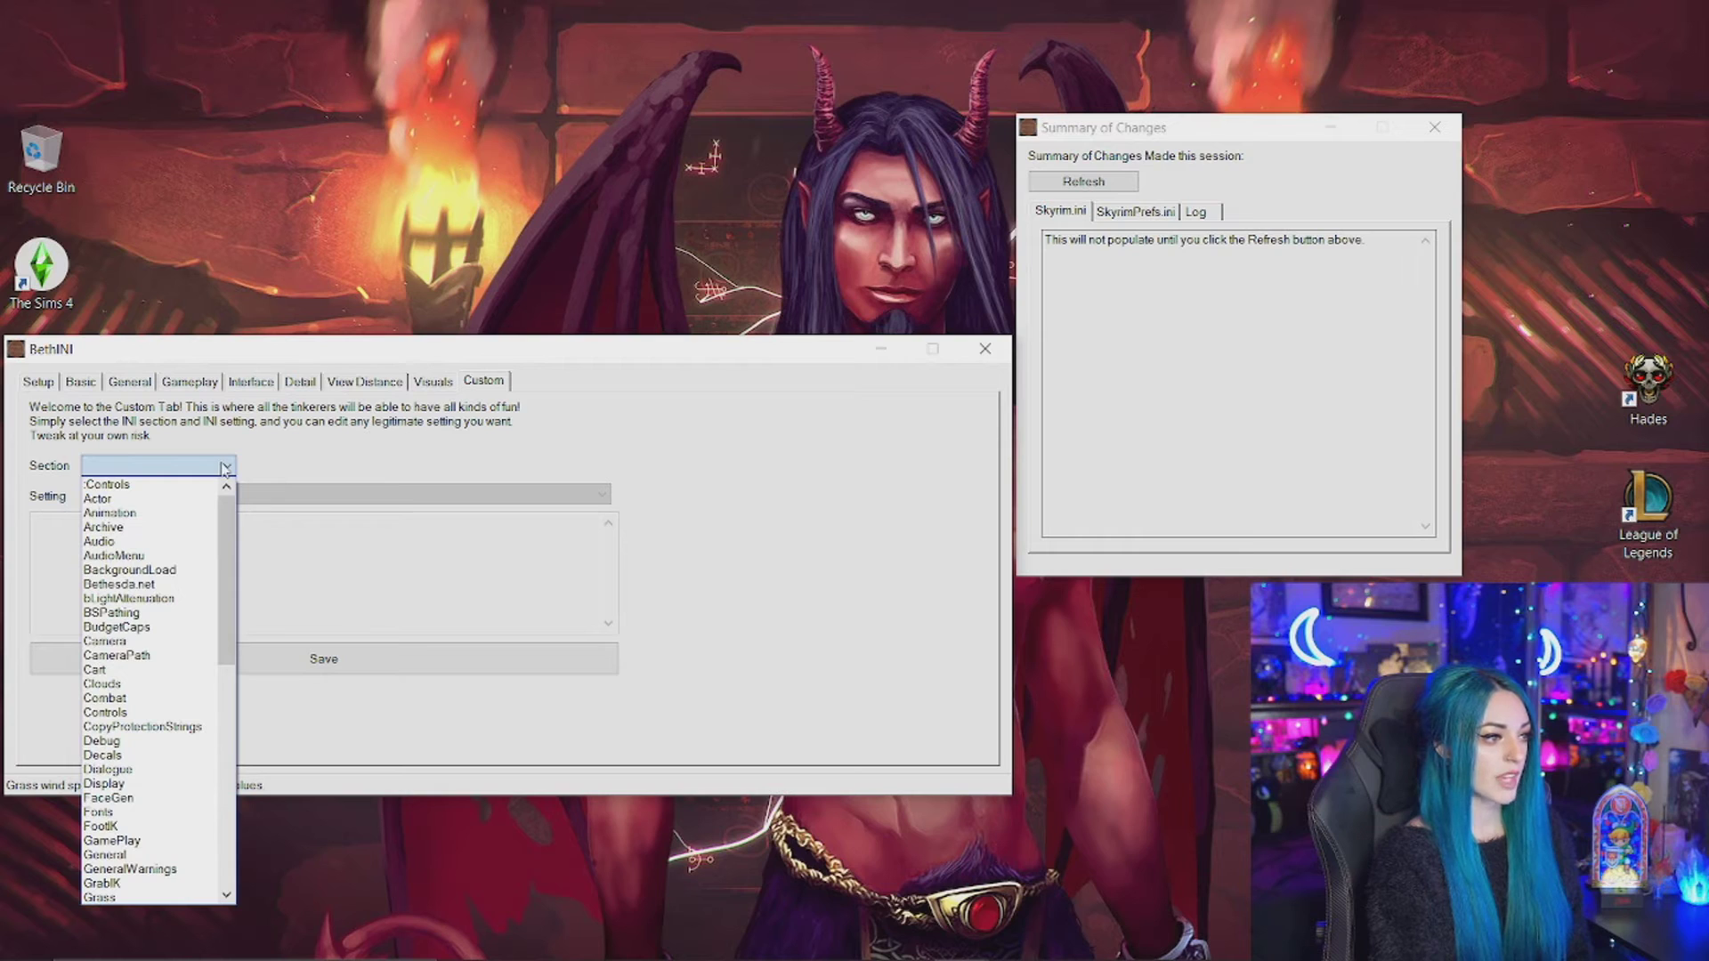
pyautogui.scroll(-5, 228, 520)
pyautogui.scroll(5, 228, 516)
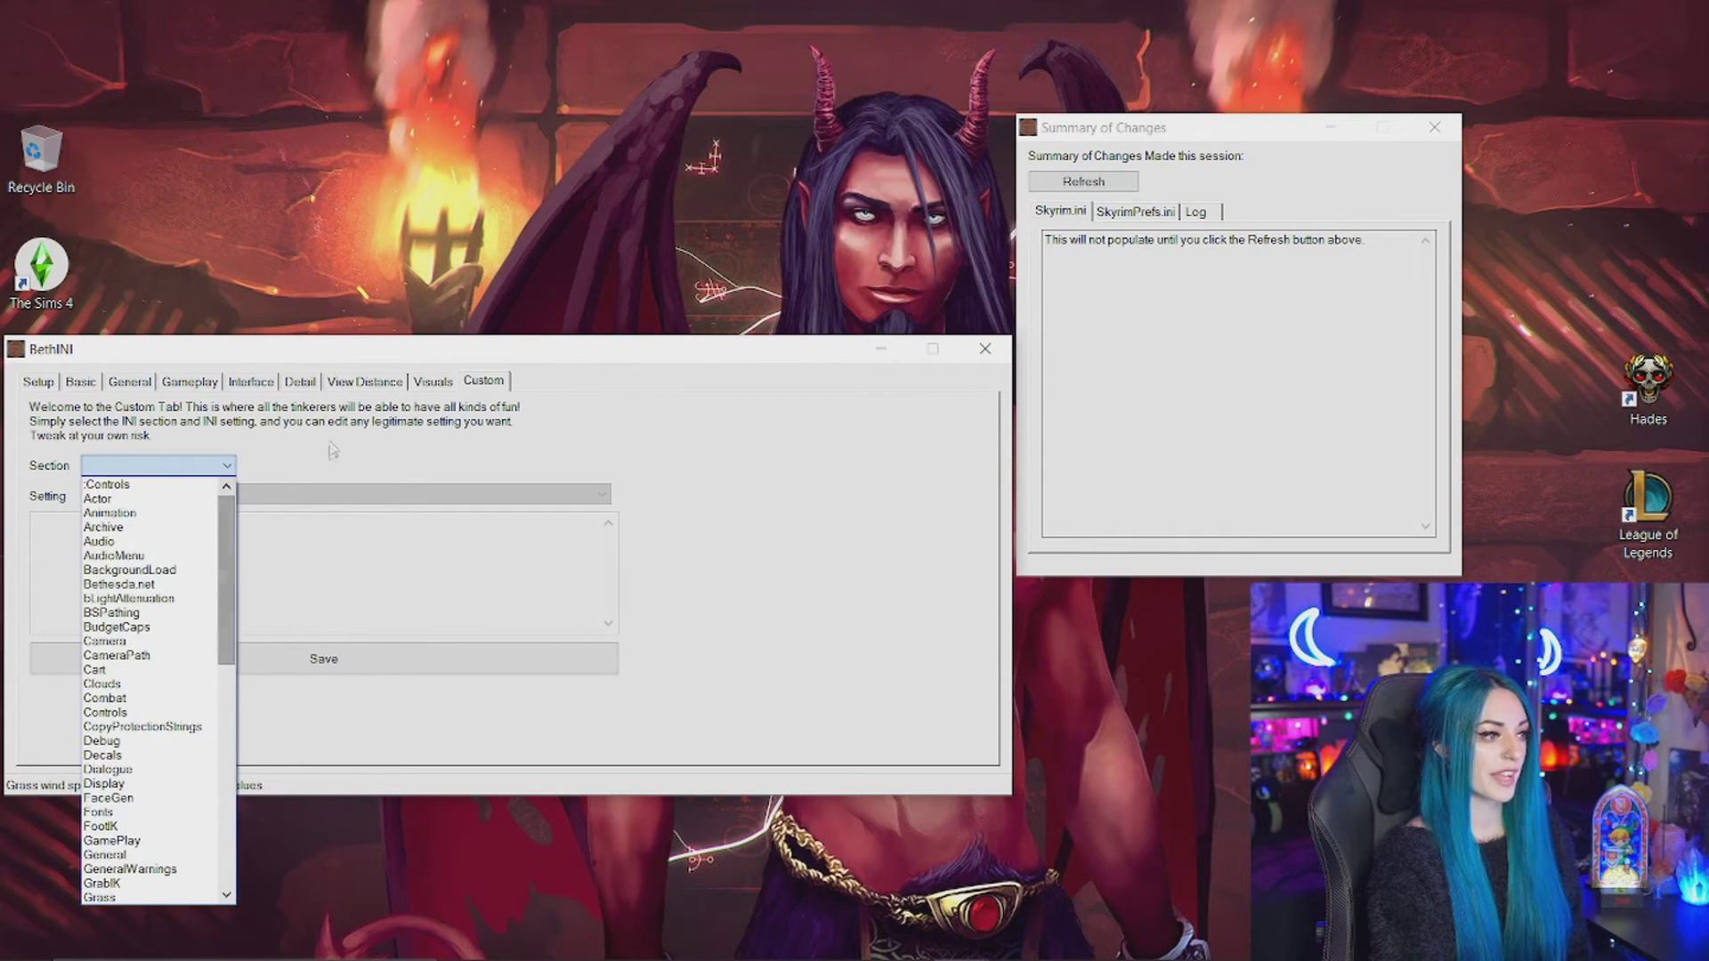
pyautogui.press('Escape')
pyautogui.click(226, 465)
pyautogui.click(125, 845)
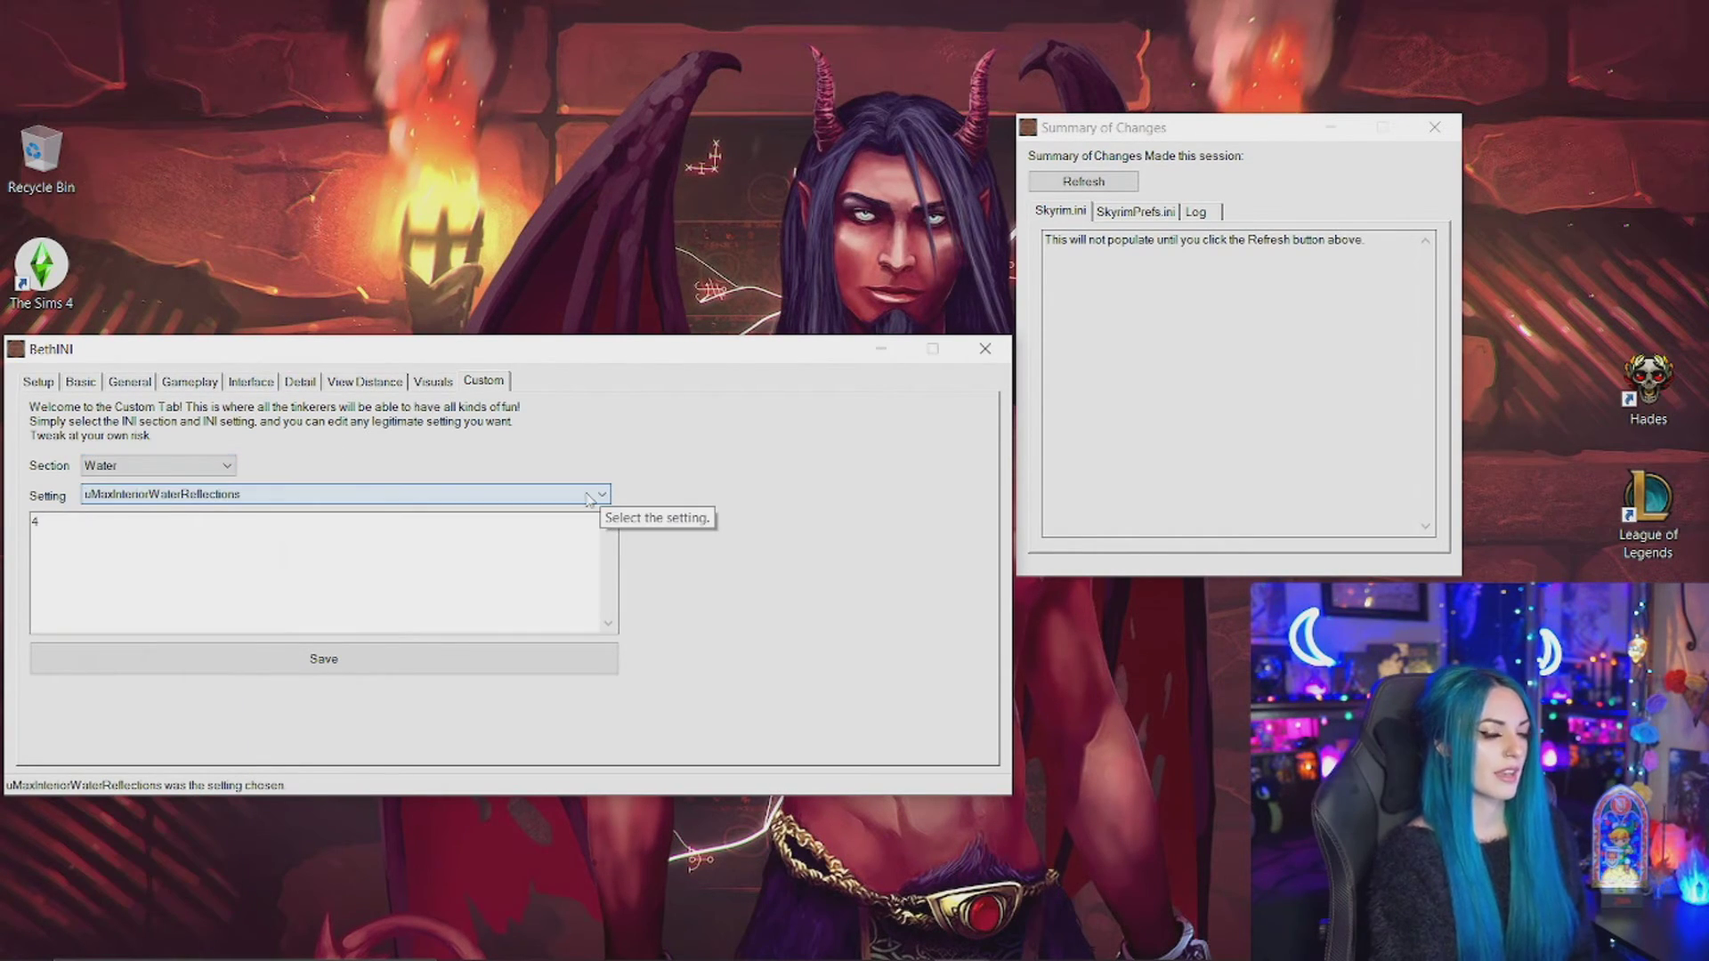
pyautogui.click(160, 465)
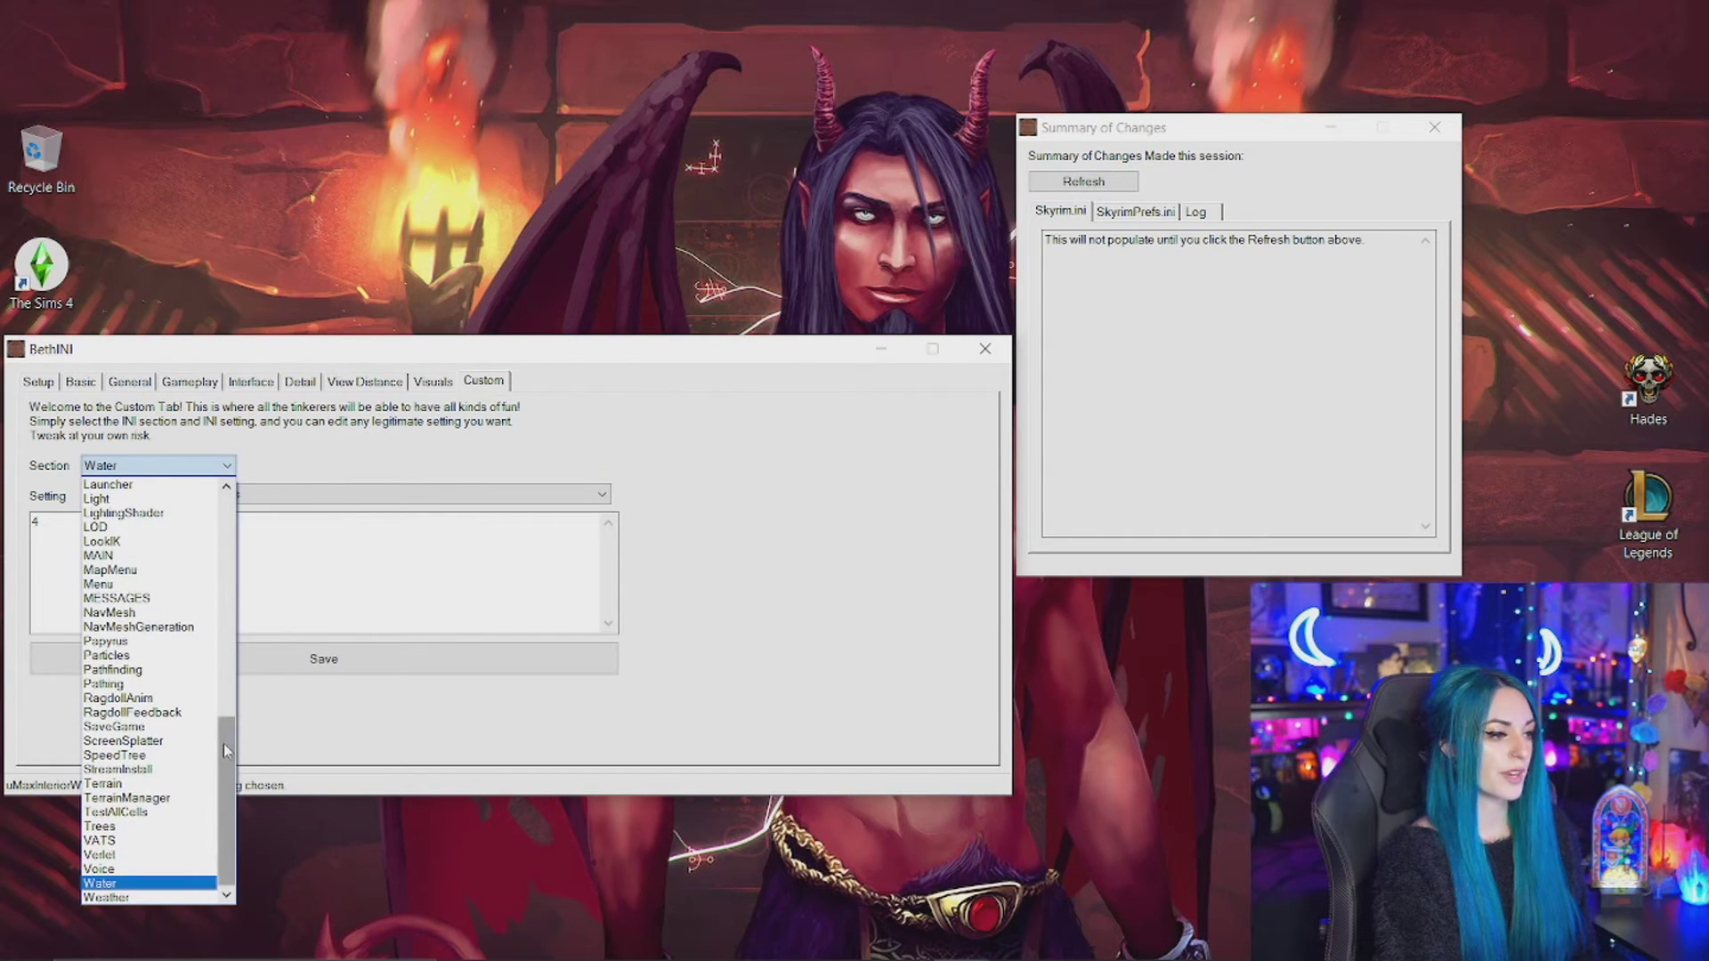
pyautogui.click(134, 883)
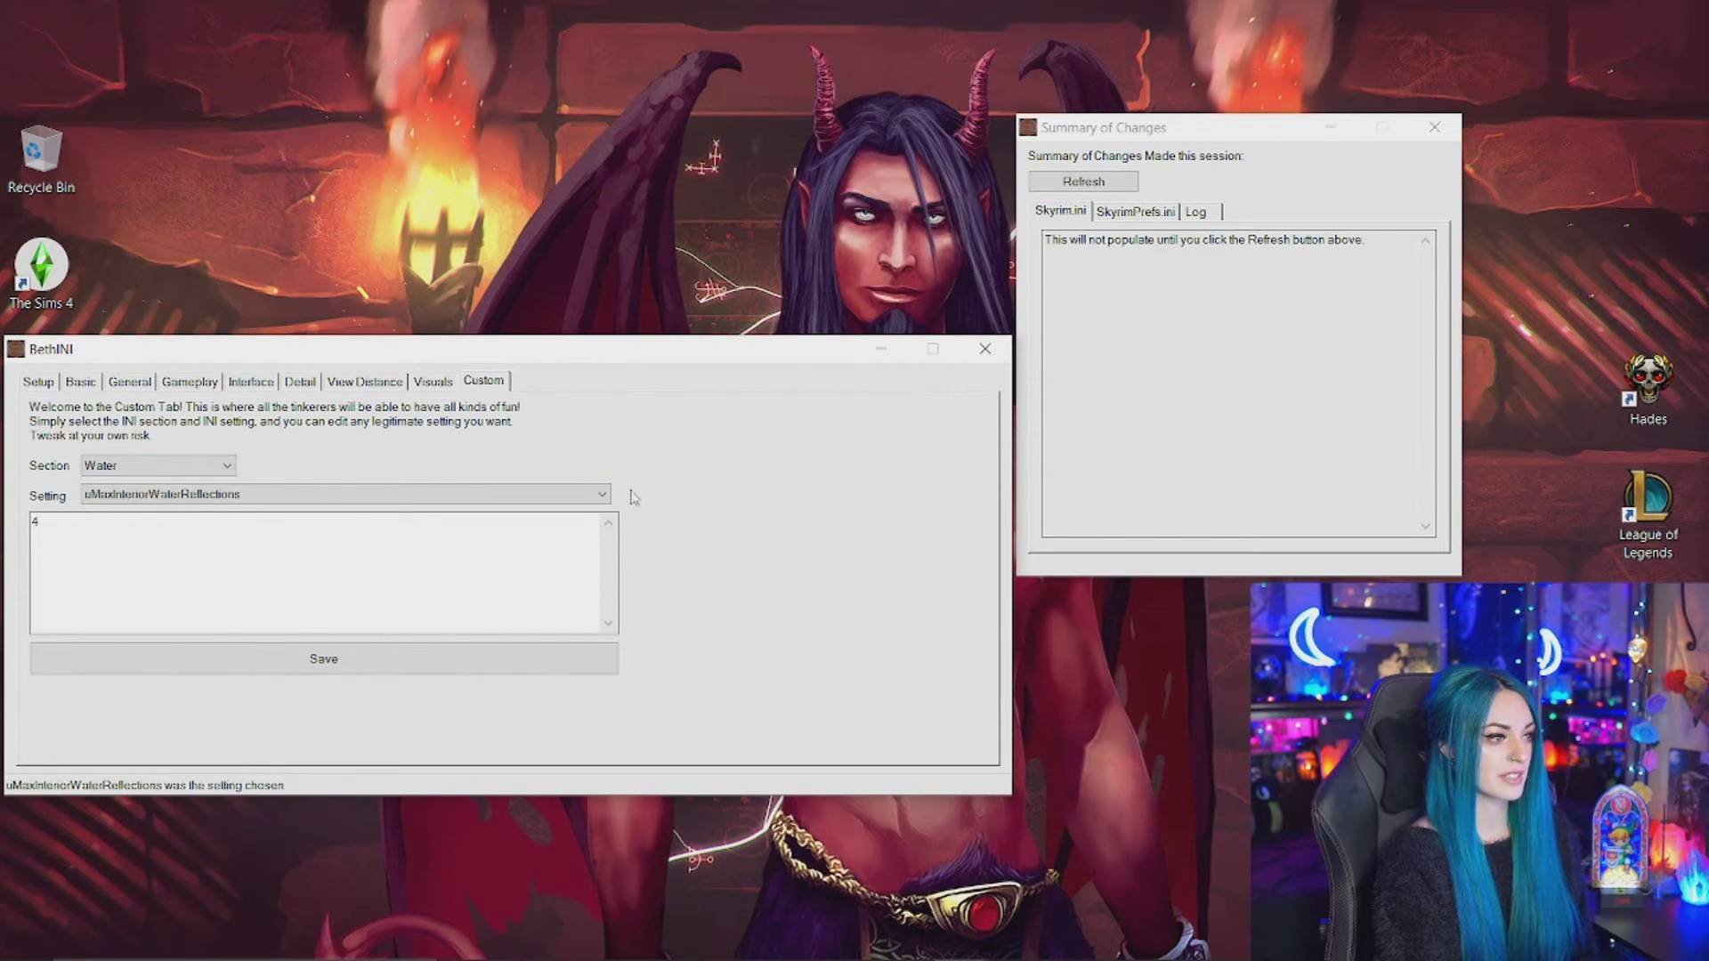
pyautogui.click(603, 494)
pyautogui.scroll(5, 607, 512)
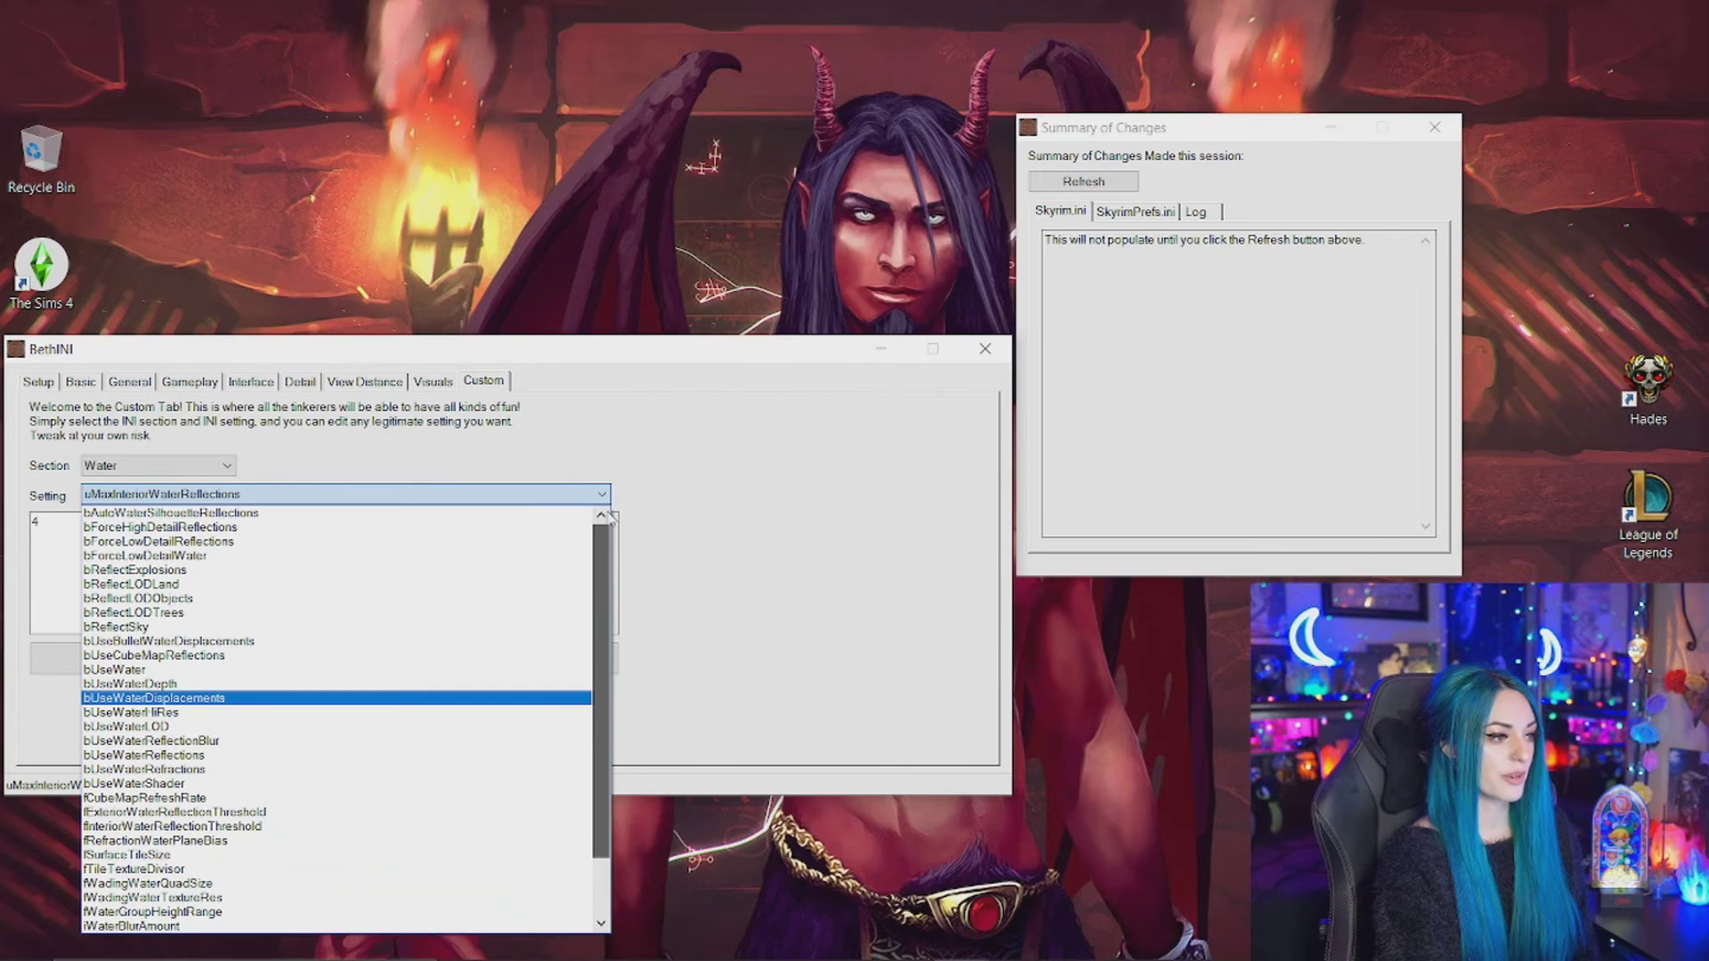
pyautogui.scroll(-2, 609, 570)
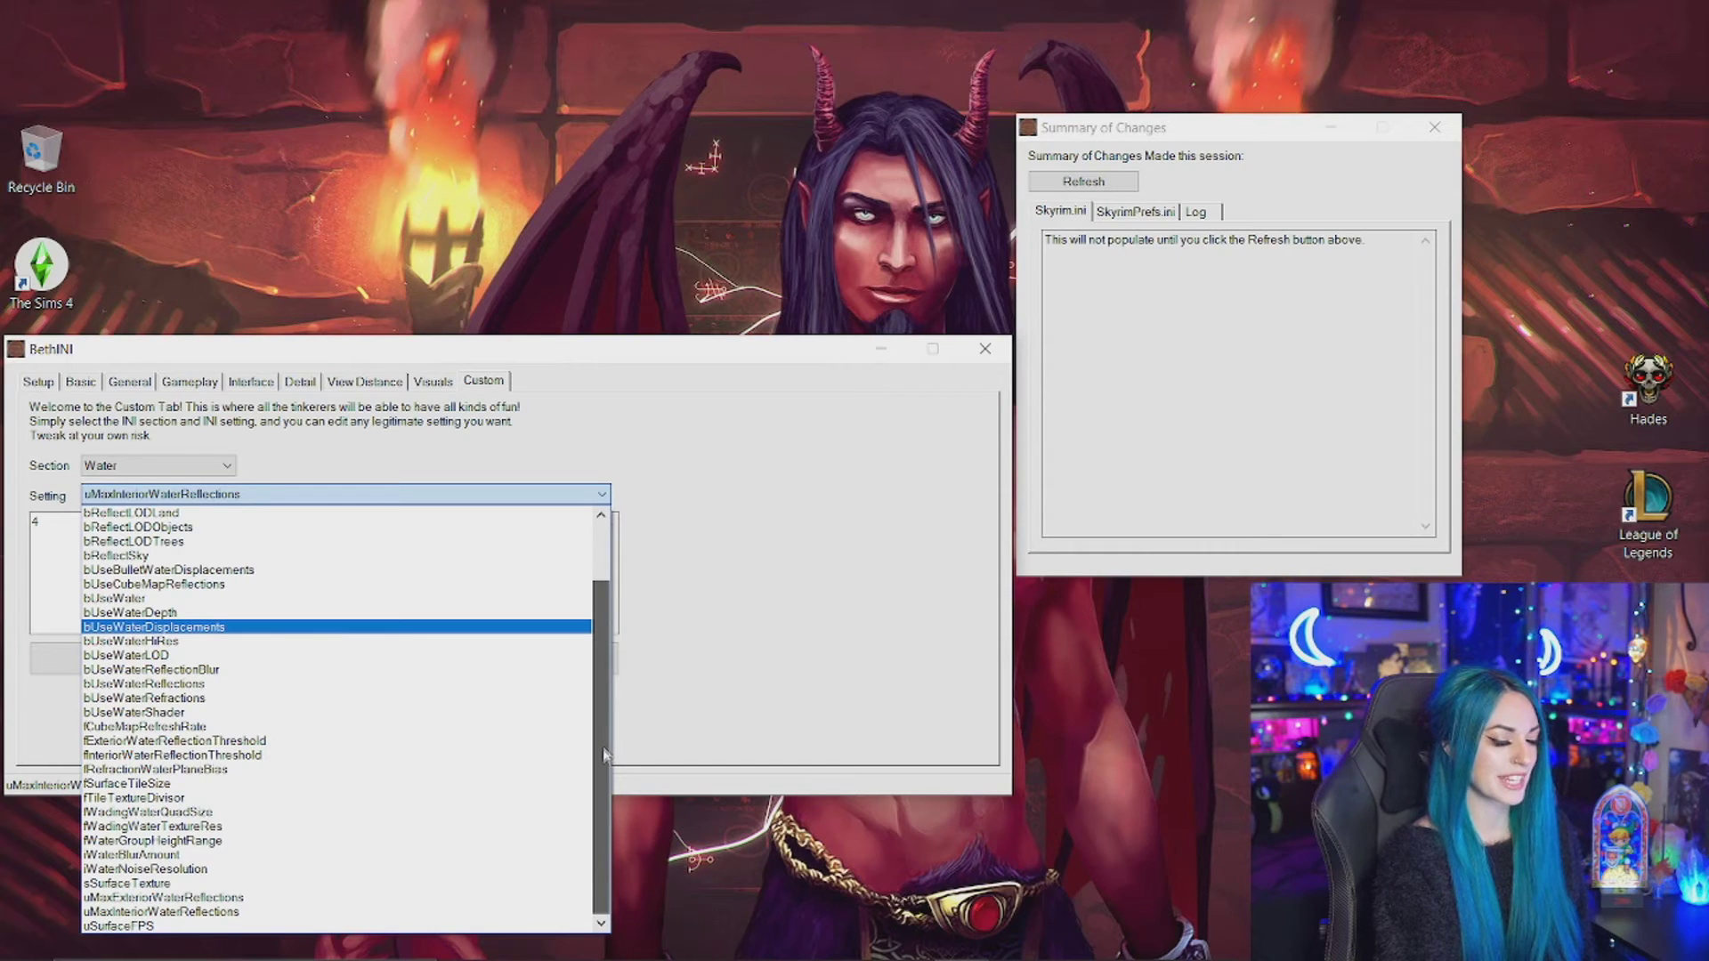
pyautogui.scroll(2, 596, 596)
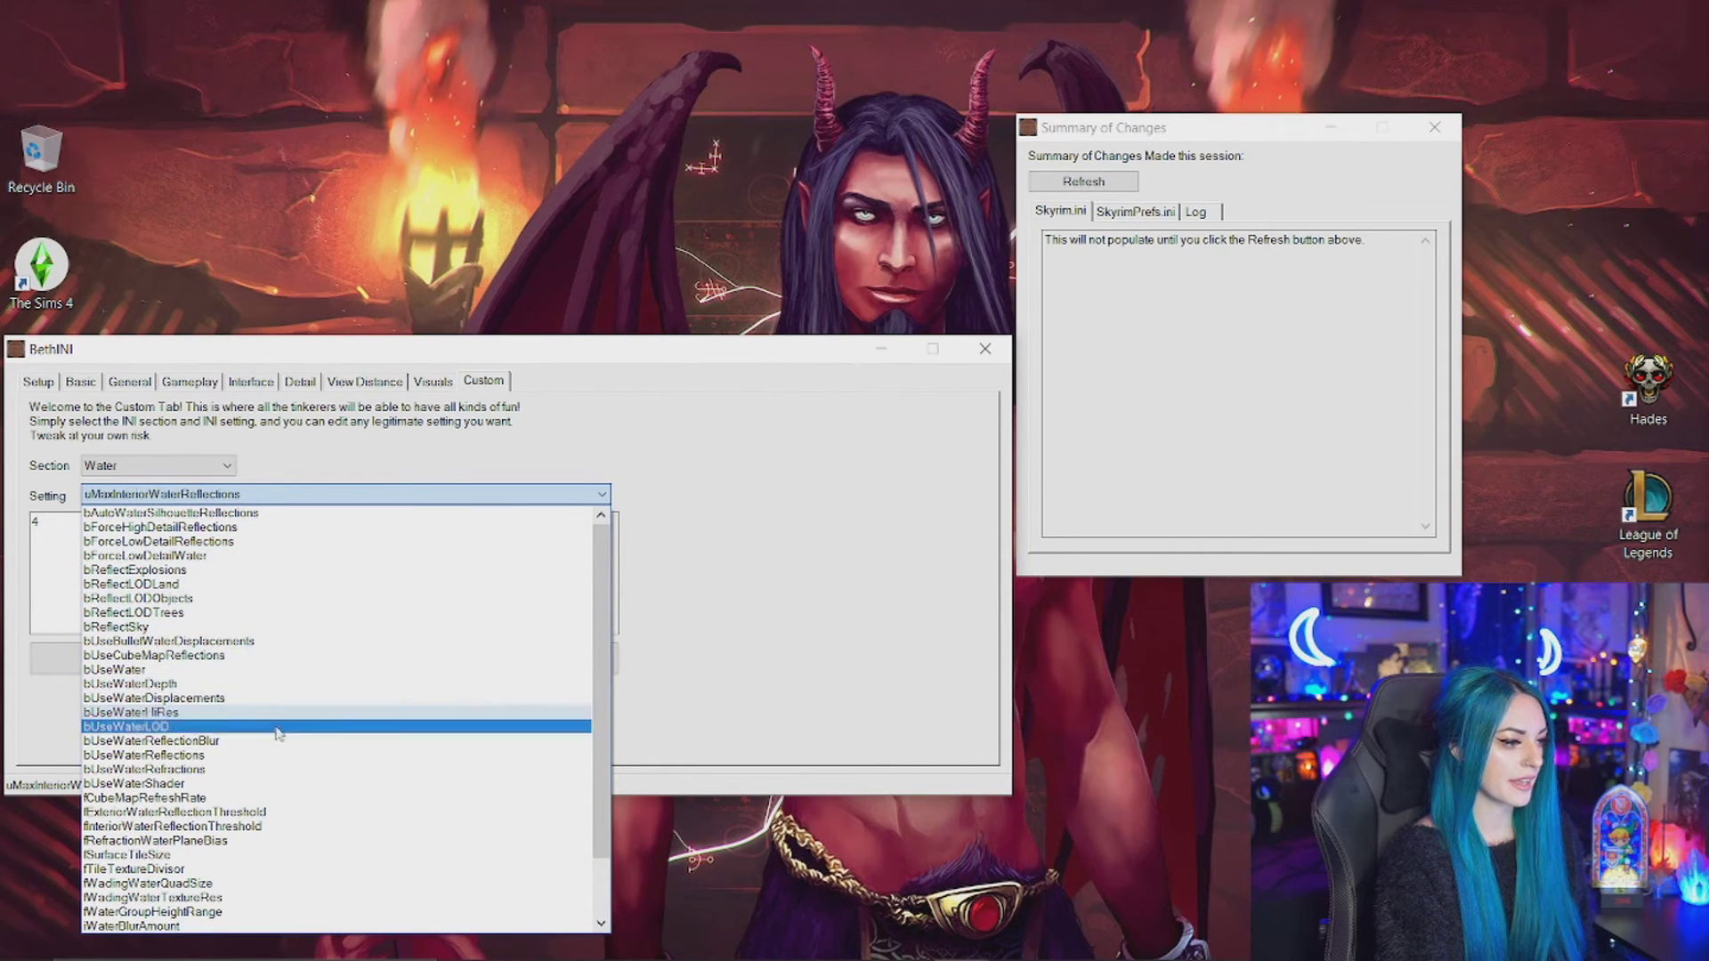
pyautogui.click(246, 783)
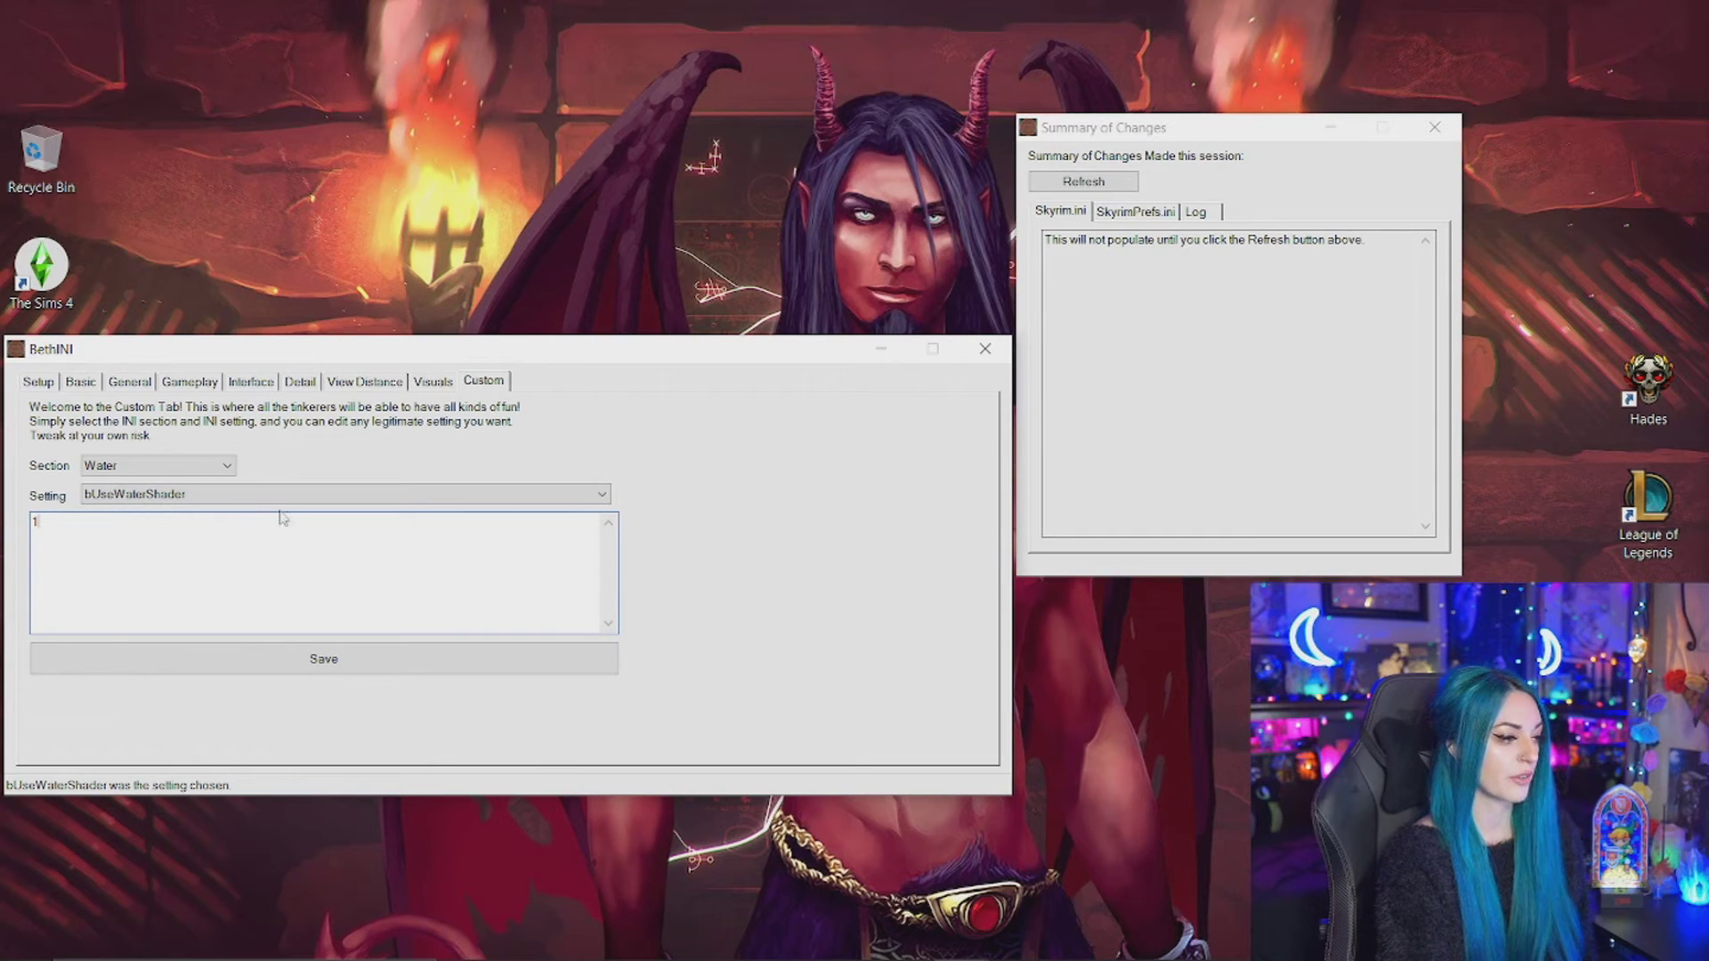
# Switch to the Camera section, browse its settings, then return to View Distance.
pyautogui.click(392, 493)
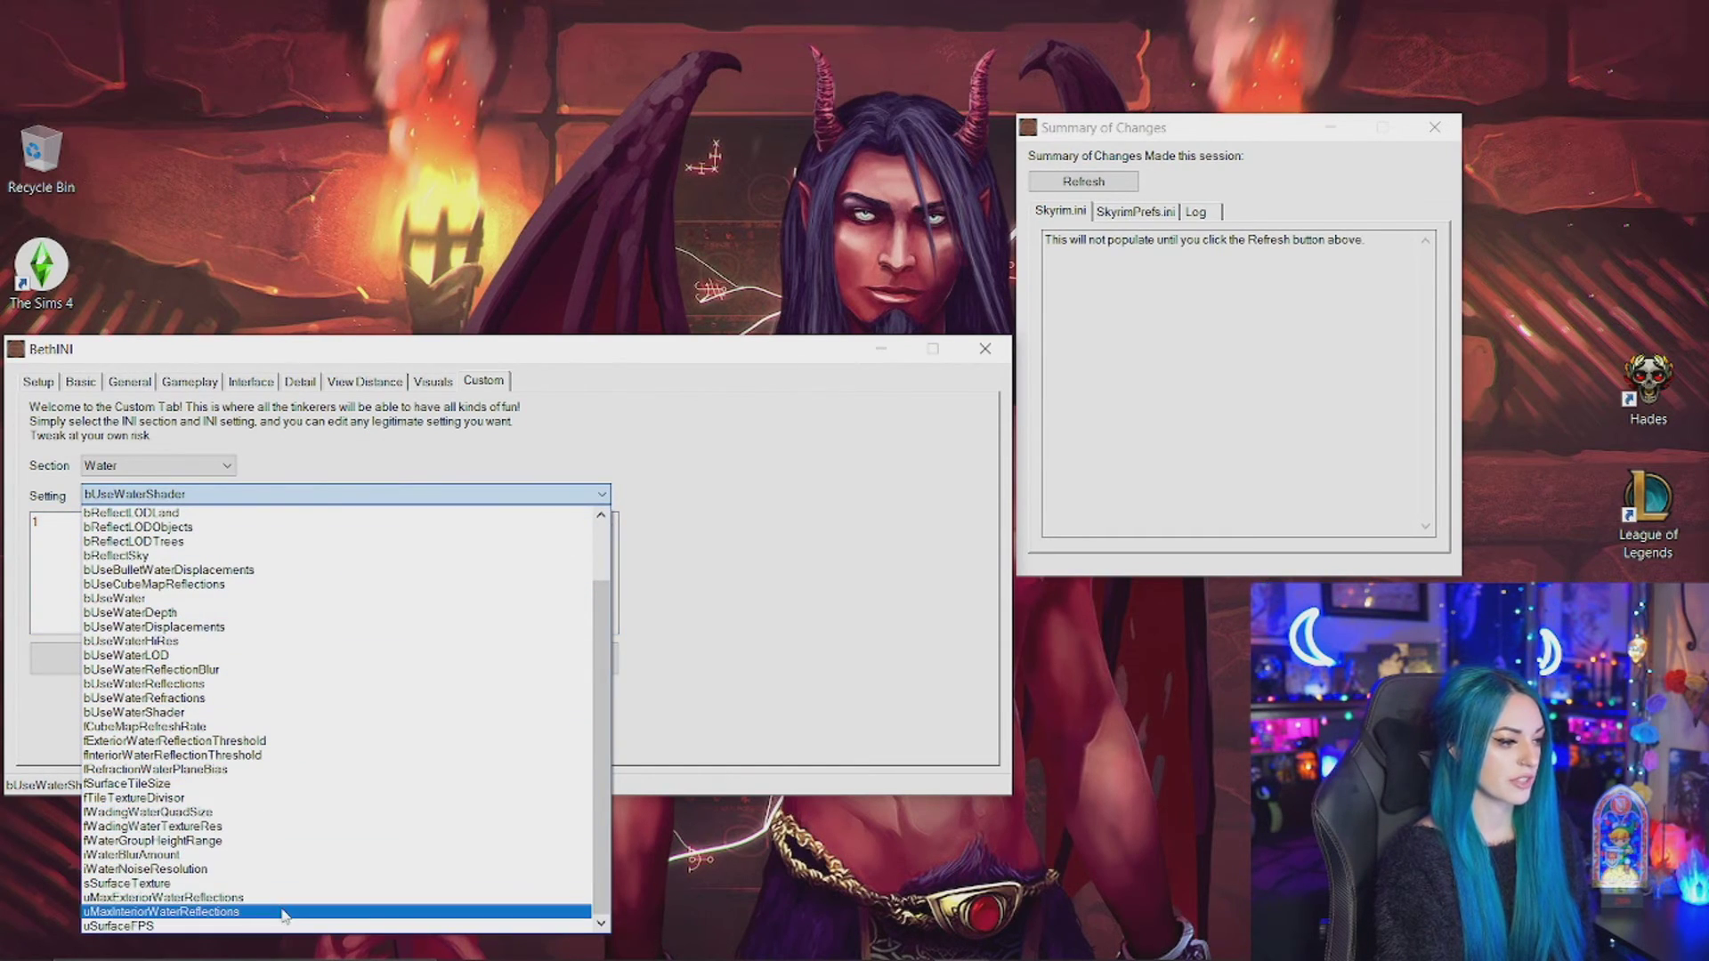
pyautogui.scroll(2, 281, 917)
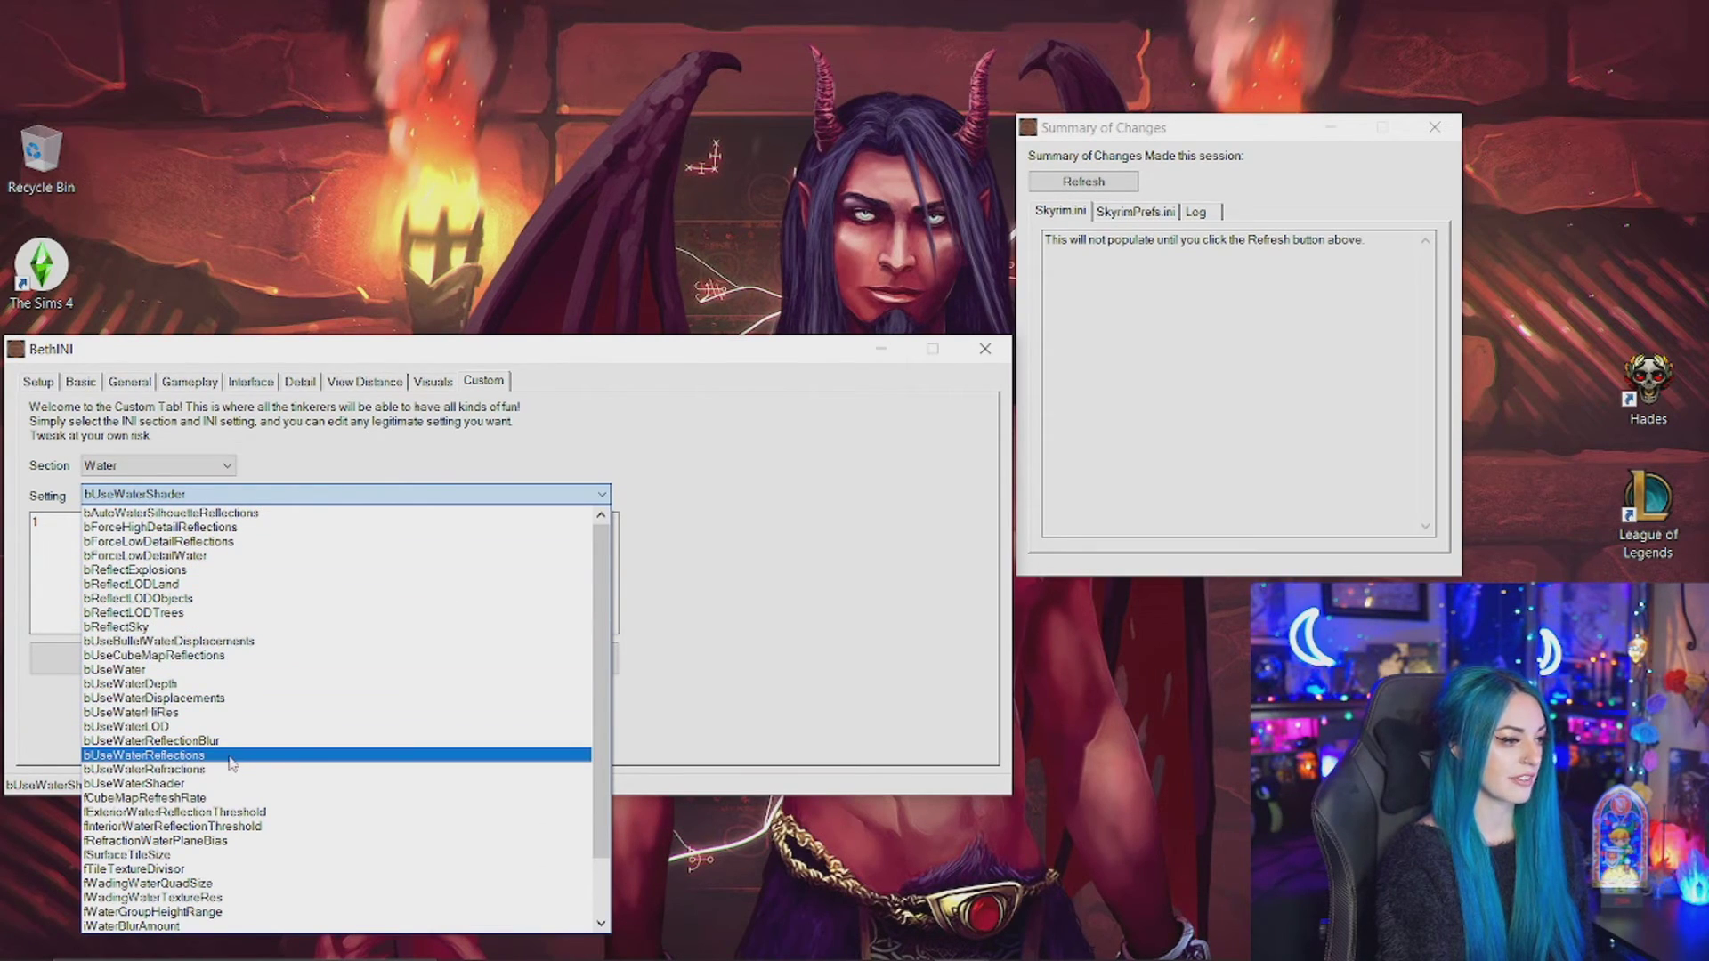
pyautogui.click(156, 465)
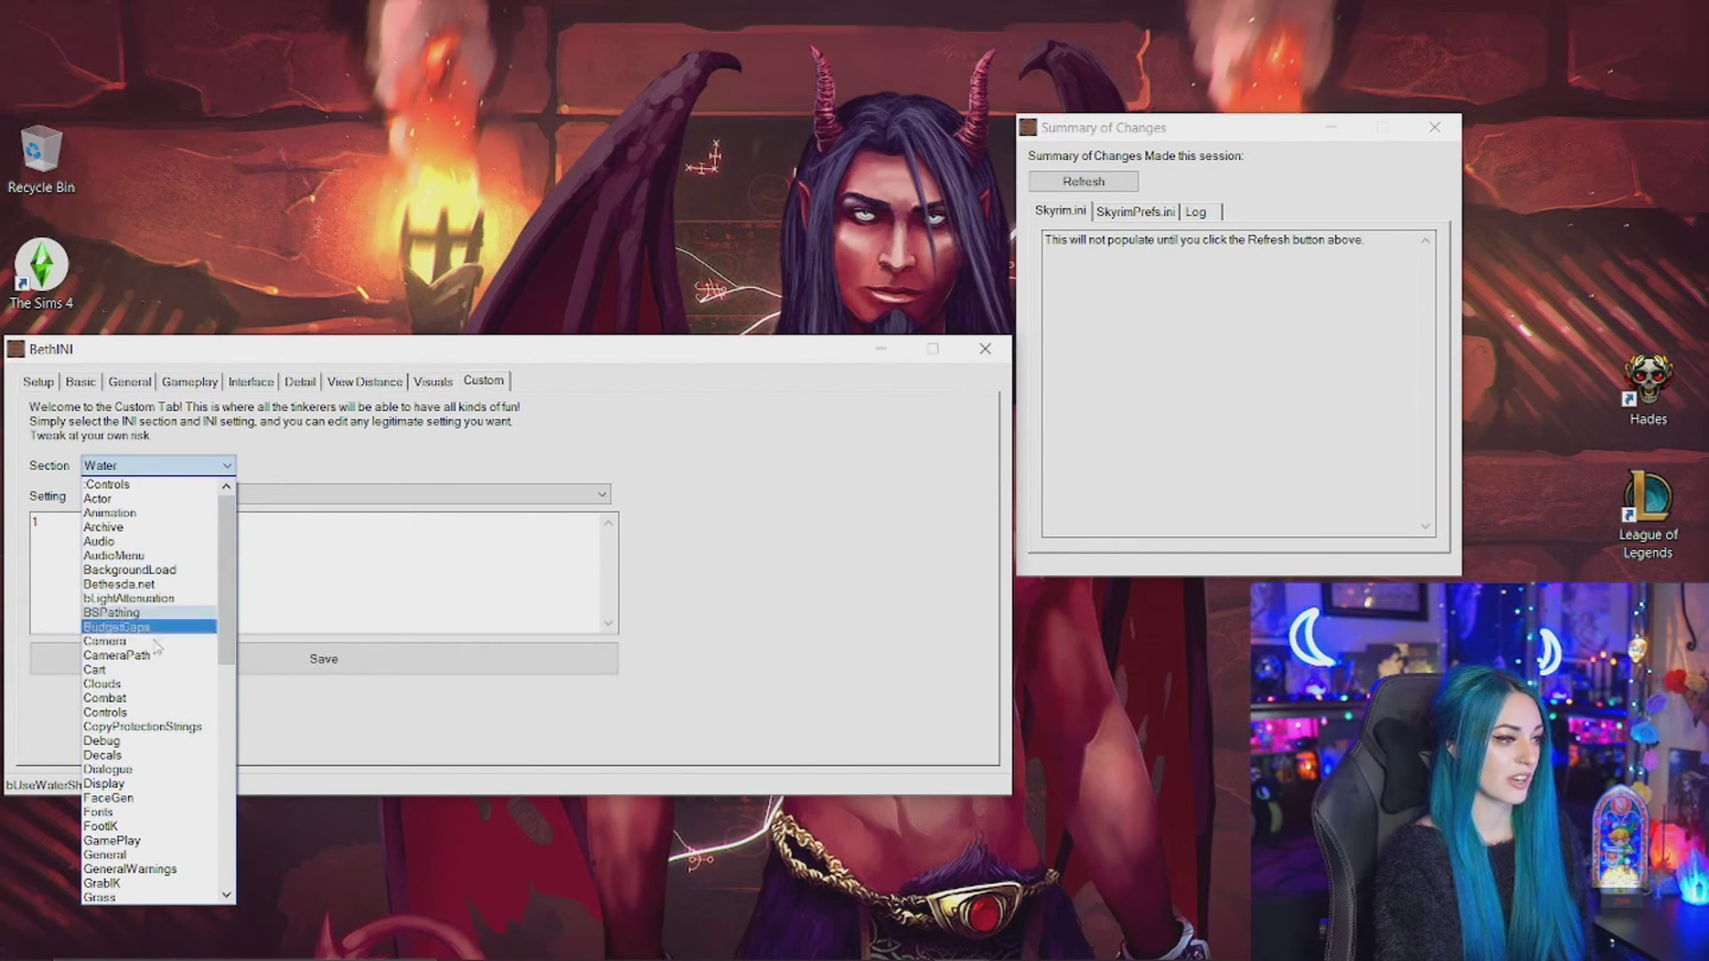
pyautogui.click(115, 641)
pyautogui.click(285, 495)
pyautogui.scroll(18, 259, 563)
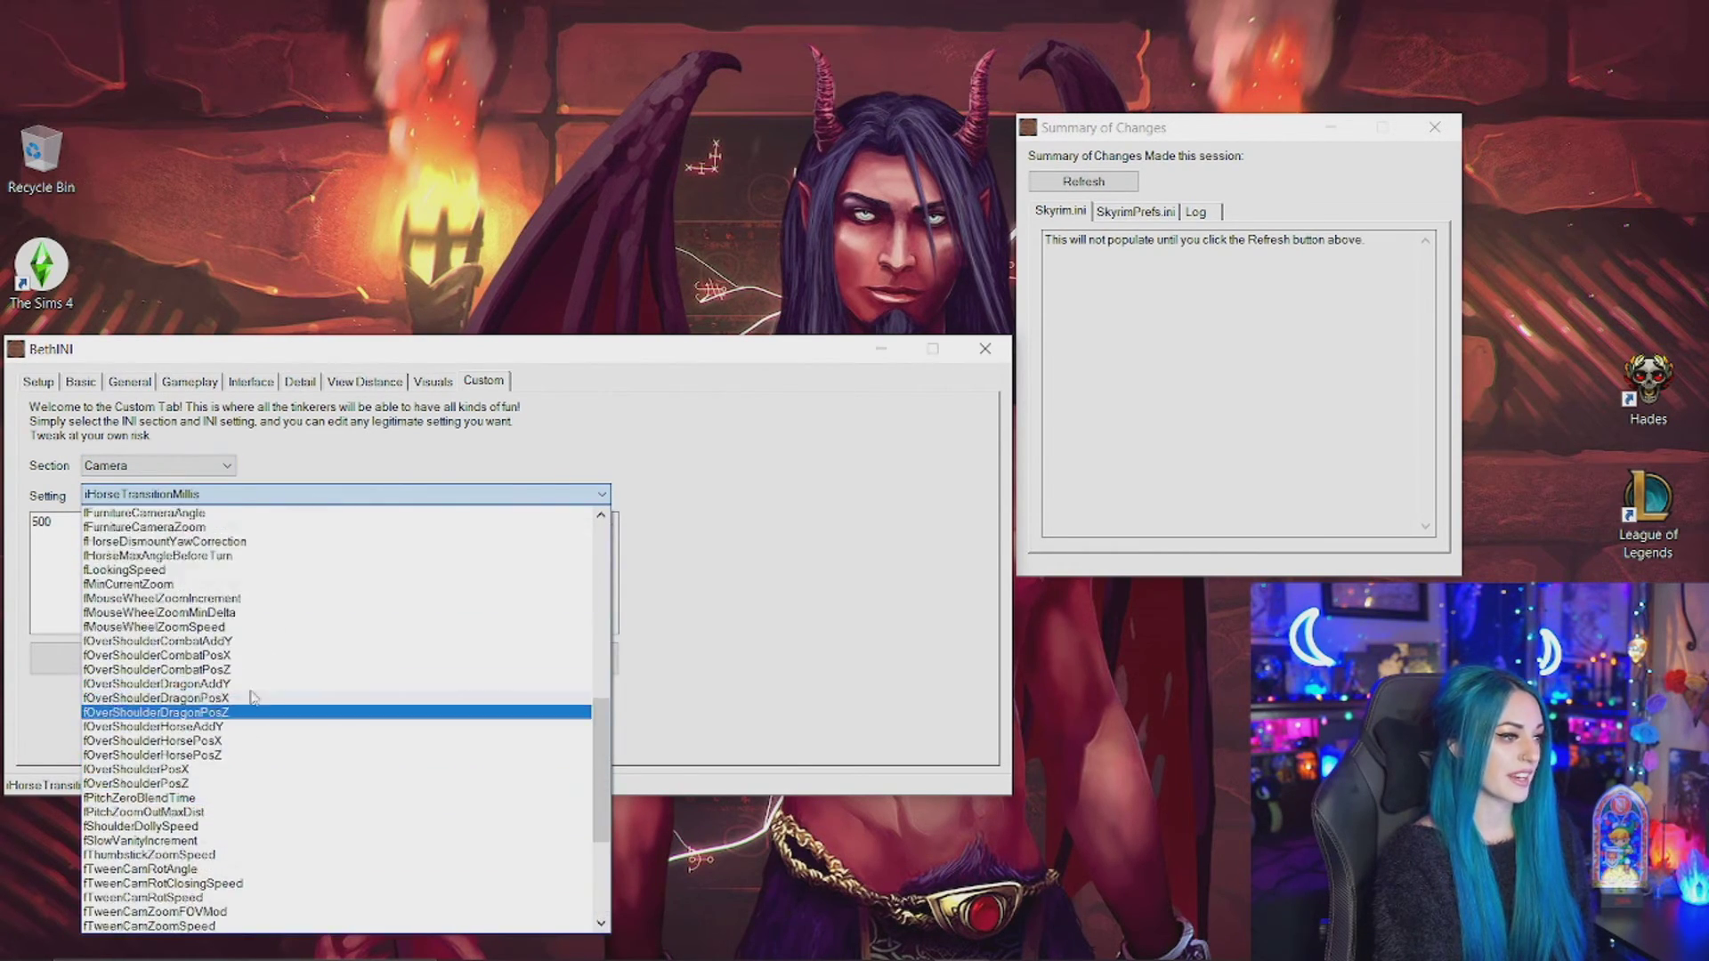
pyautogui.scroll(-10, 259, 623)
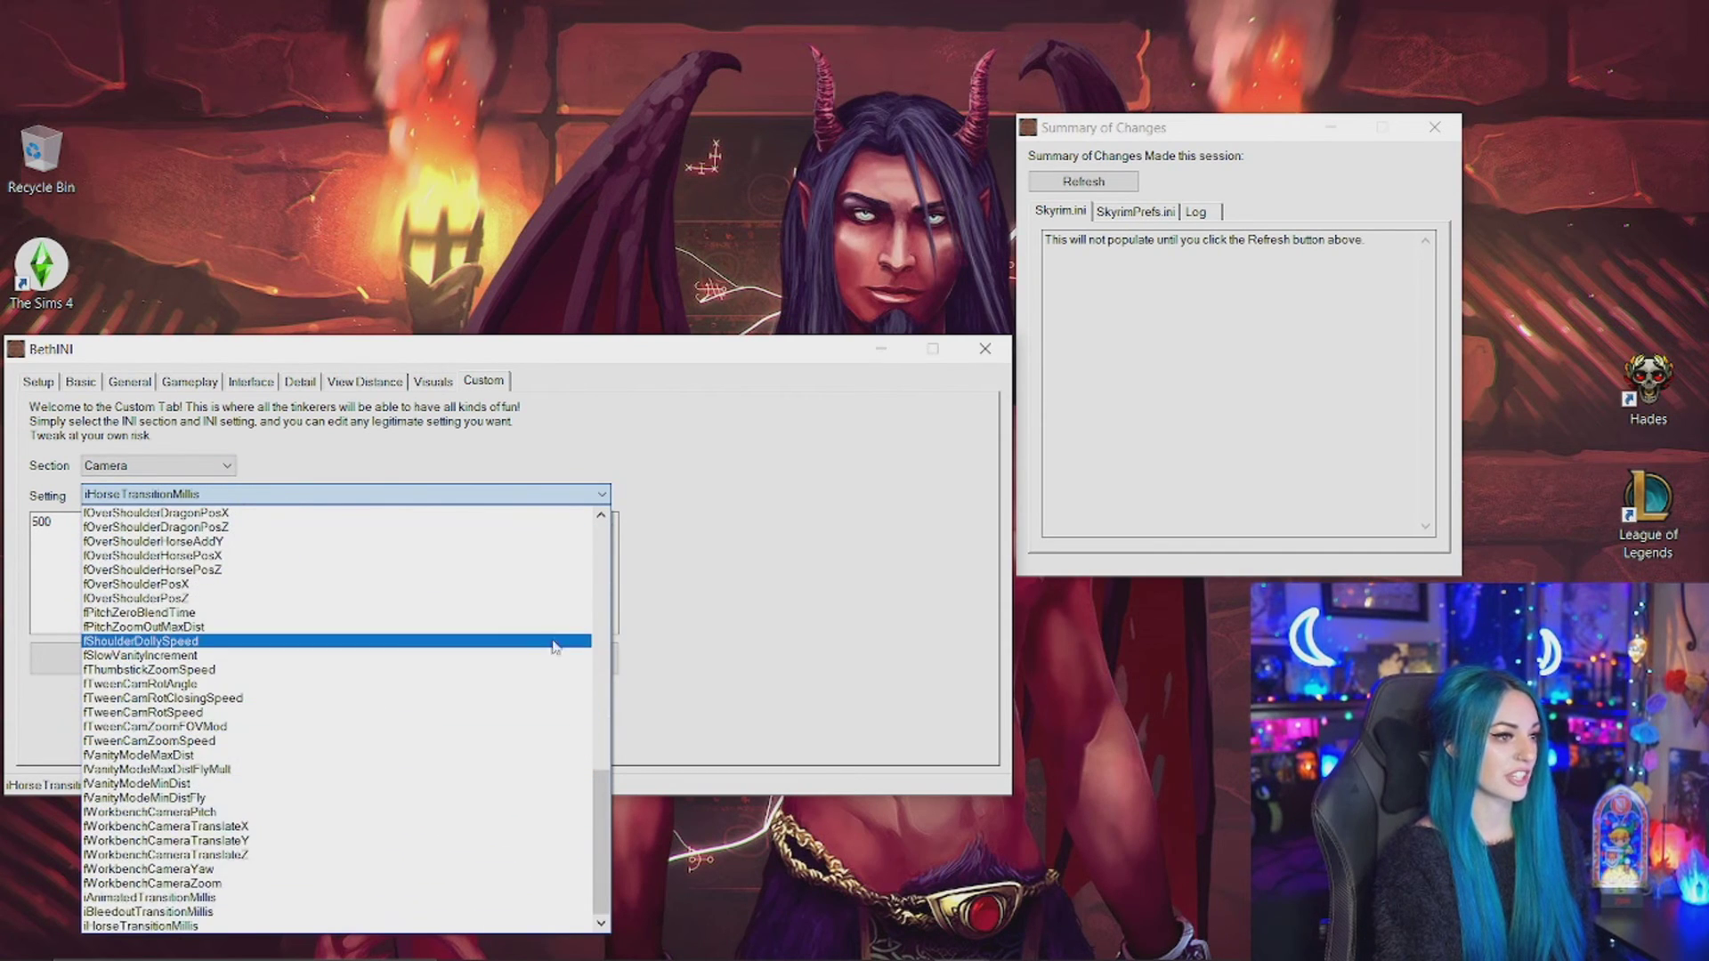
pyautogui.click(749, 527)
pyautogui.click(367, 383)
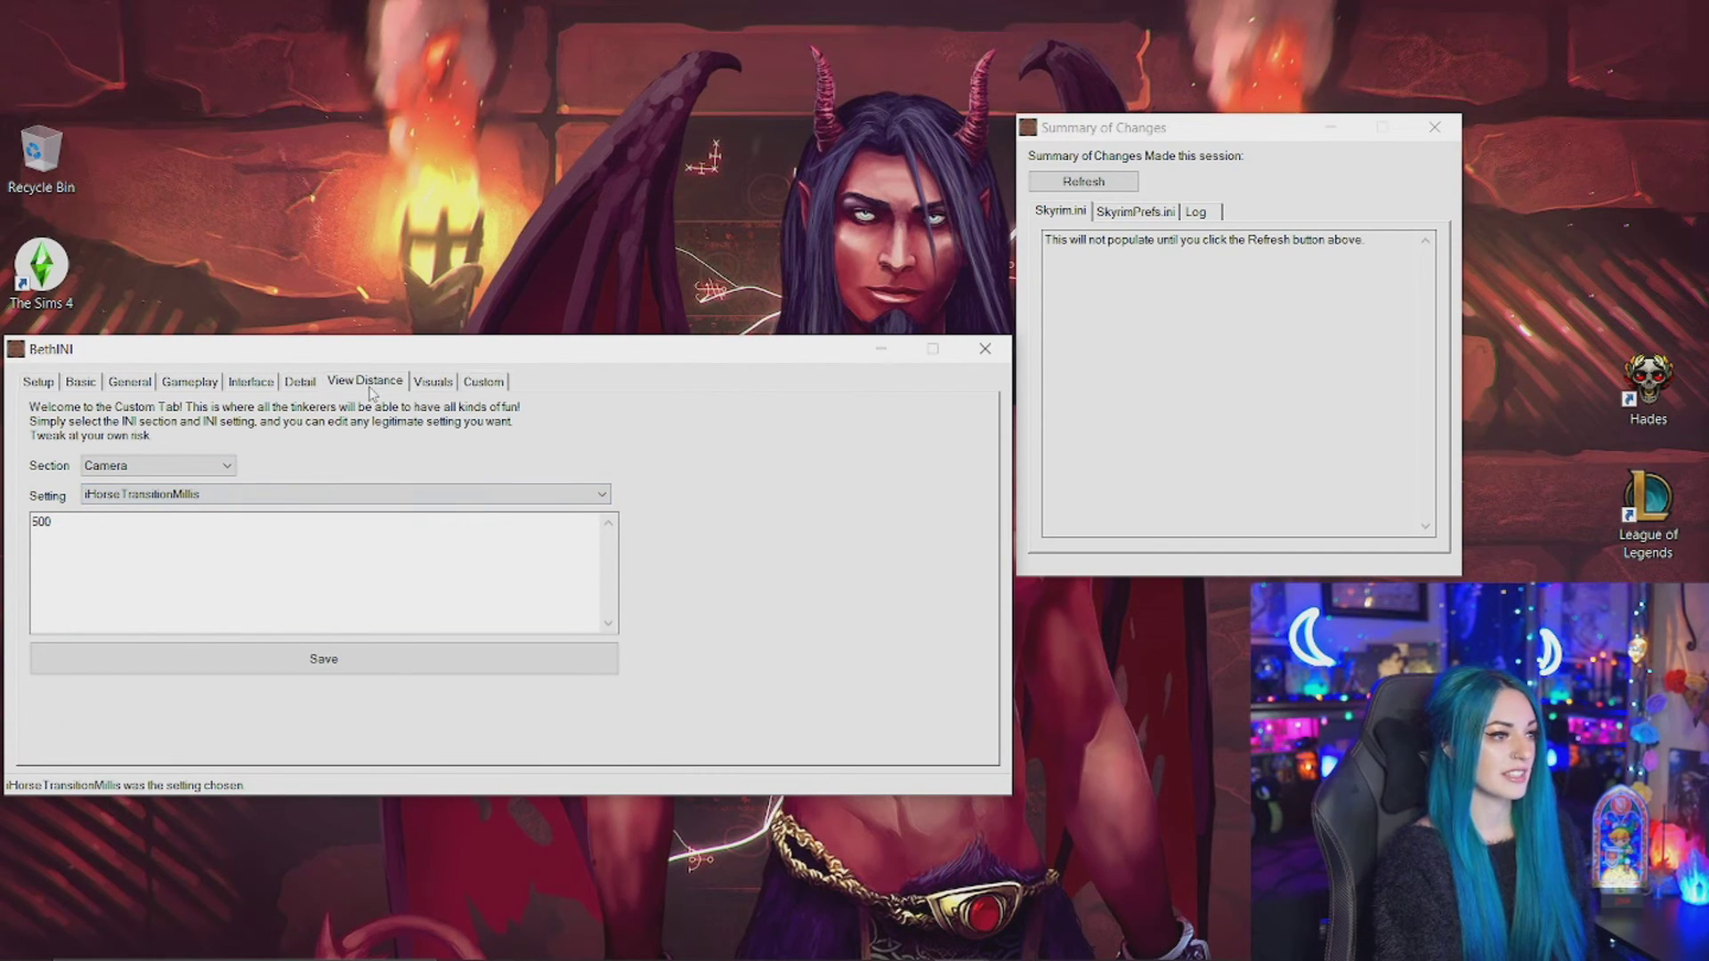
# From the Interface tab, close BethINI with Alt+F4 and answer No to keeping changes.
pyautogui.click(263, 382)
pyautogui.hotkey('alt', 'F4')
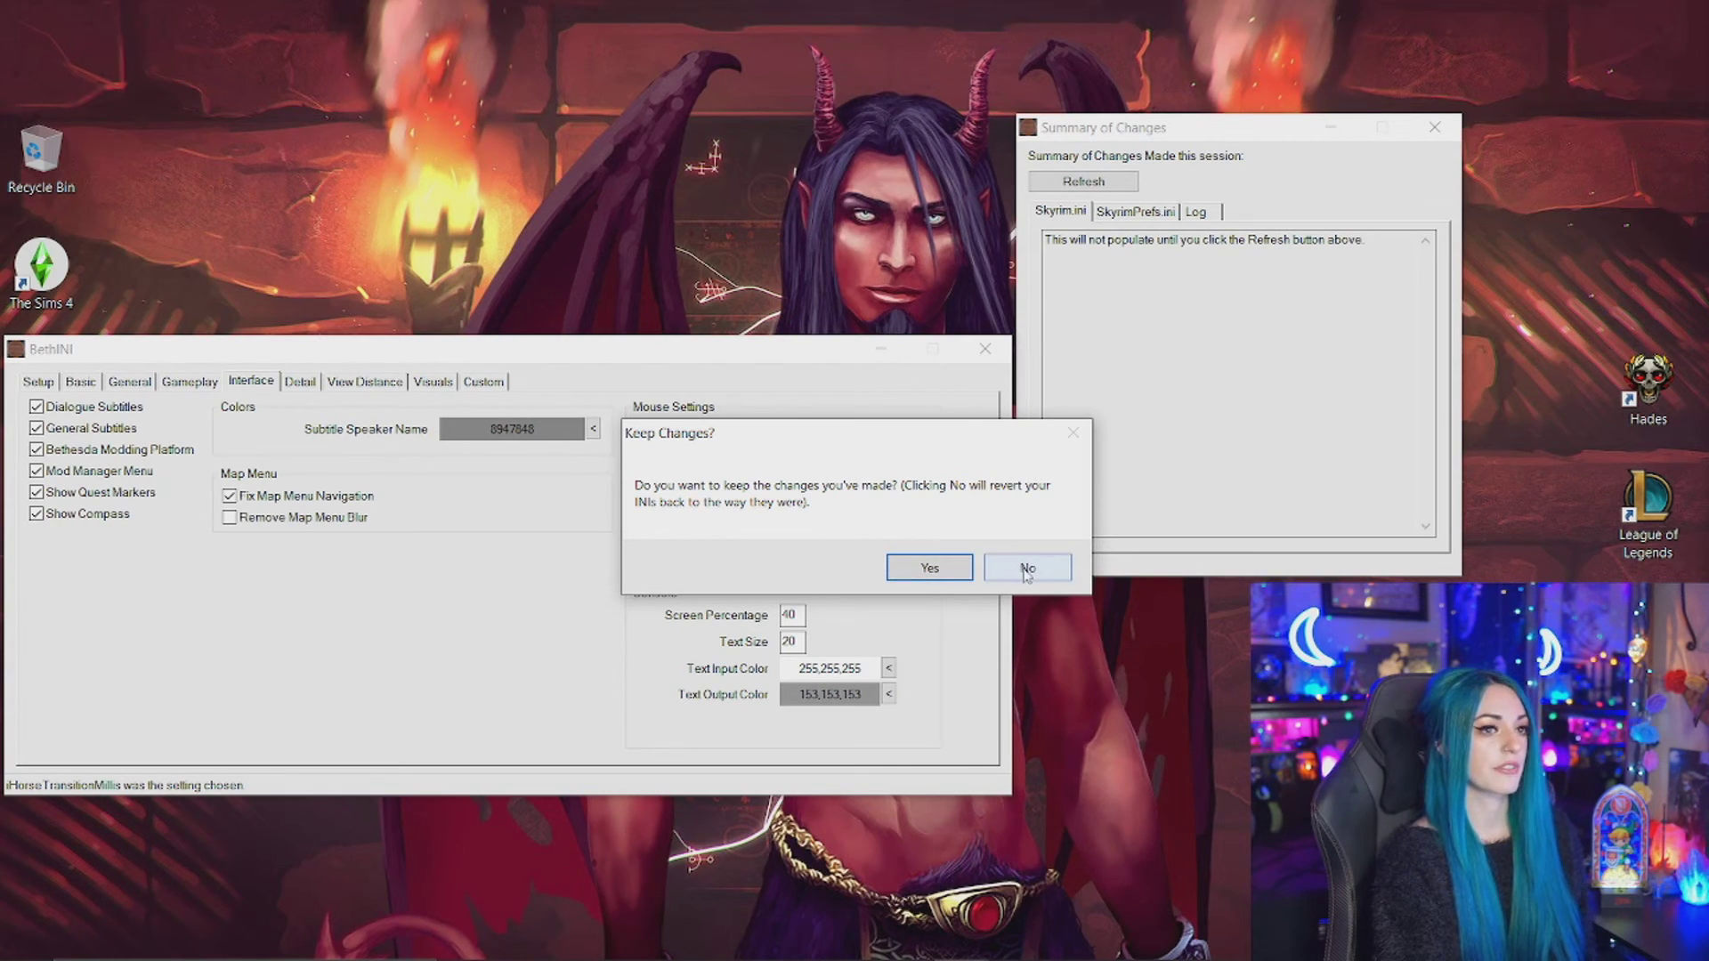
pyautogui.click(1027, 570)
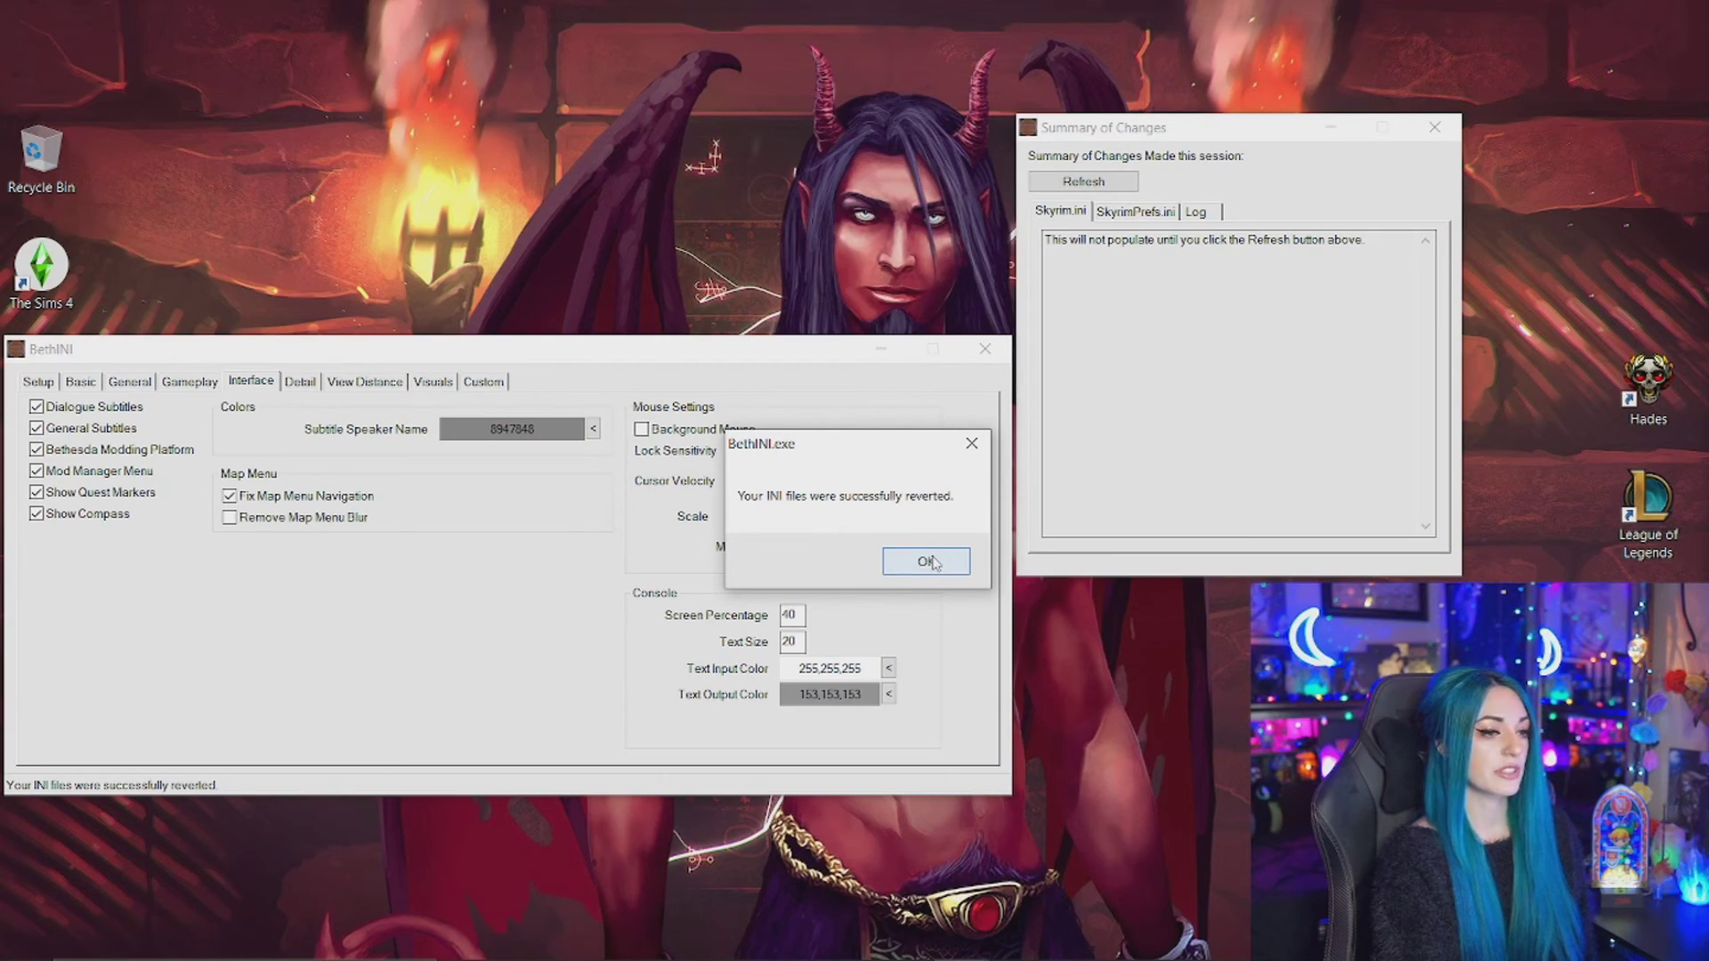